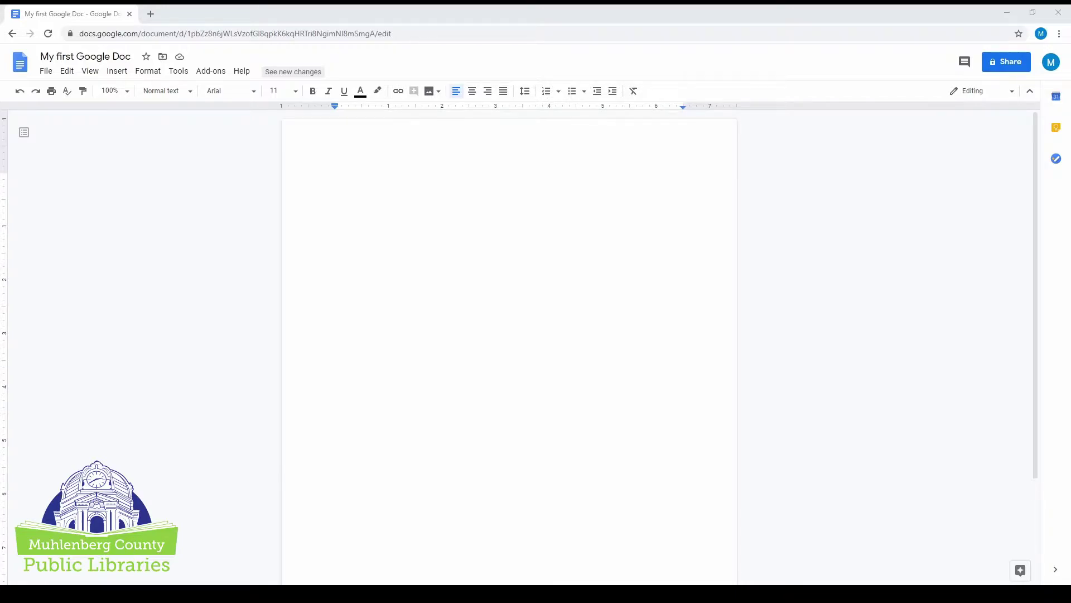
- Examine the spelling and grammar options available for the blank document
{"action": "left_click", "coordinate": [420, 193]}
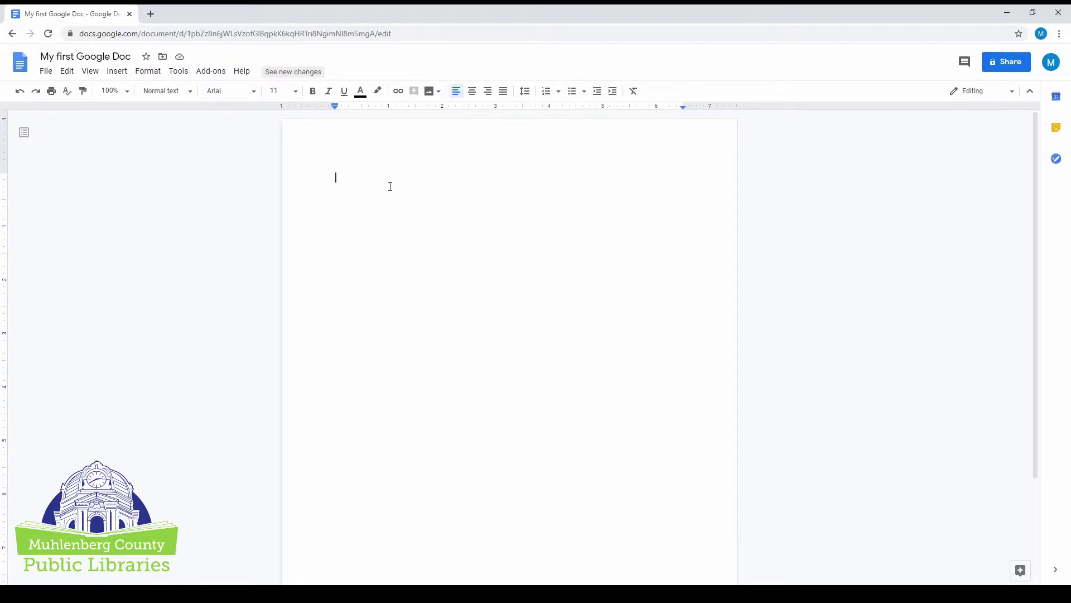
{"action": "left_click", "coordinate": [185, 77]}
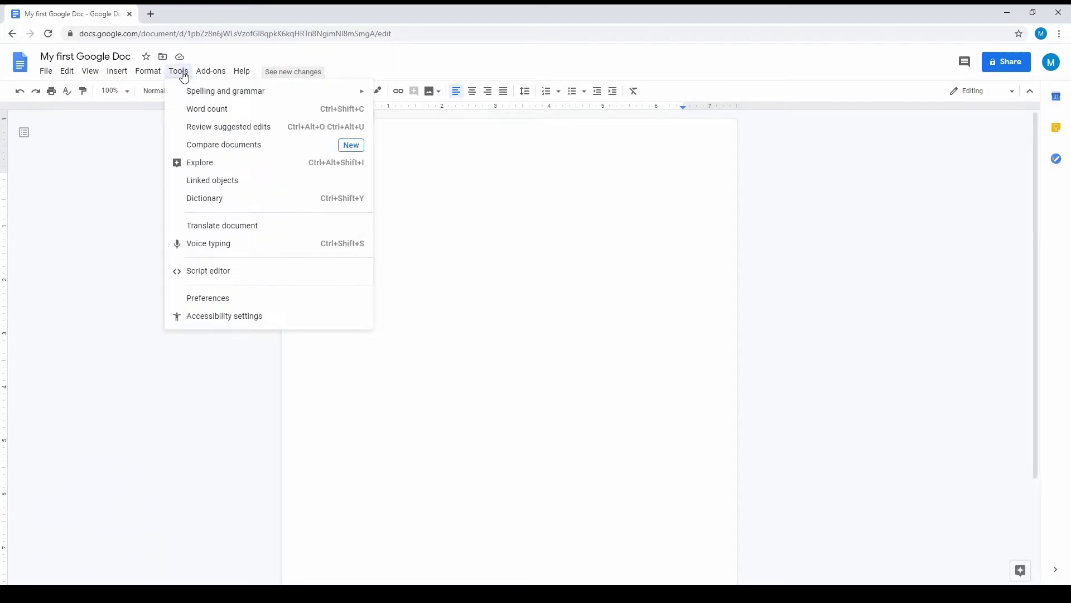
{"action": "mouse_move", "coordinate": [222, 94]}
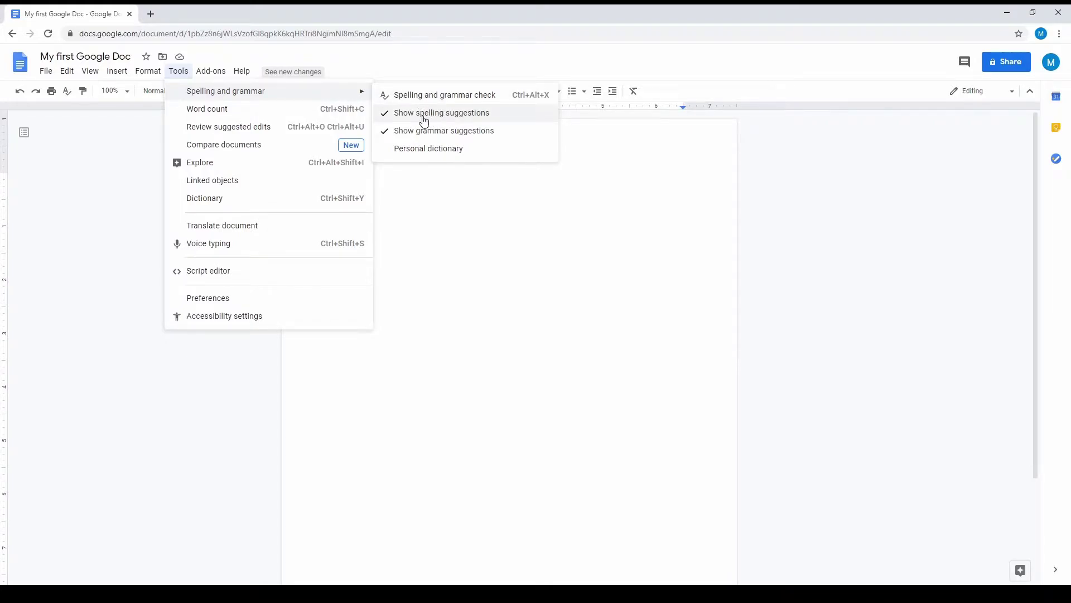
{"action": "left_click", "coordinate": [452, 198]}
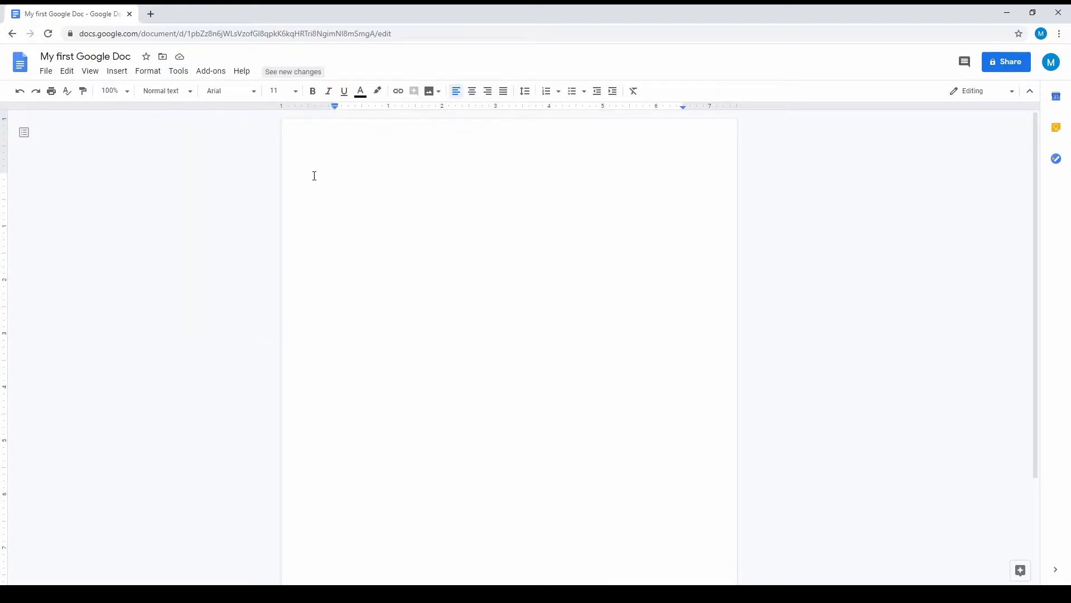
- Enter "Missspelled word" in the document and correct the flagged word with the suggestion "Misspelled"
{"action": "type", "text": "missspelled word"}
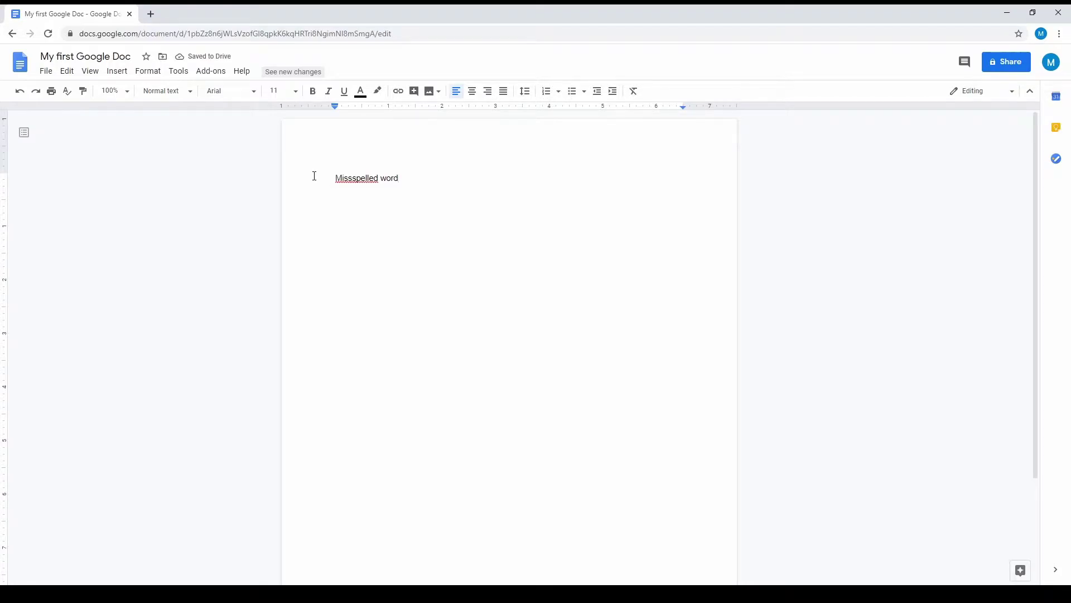
{"action": "right_click", "coordinate": [358, 177]}
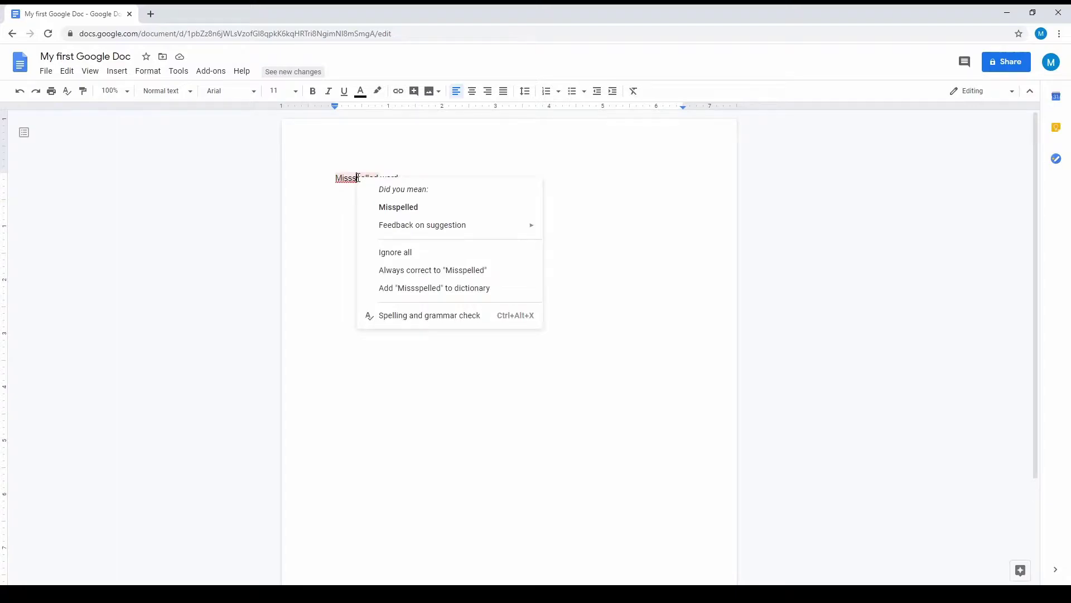
{"action": "left_click", "coordinate": [402, 208]}
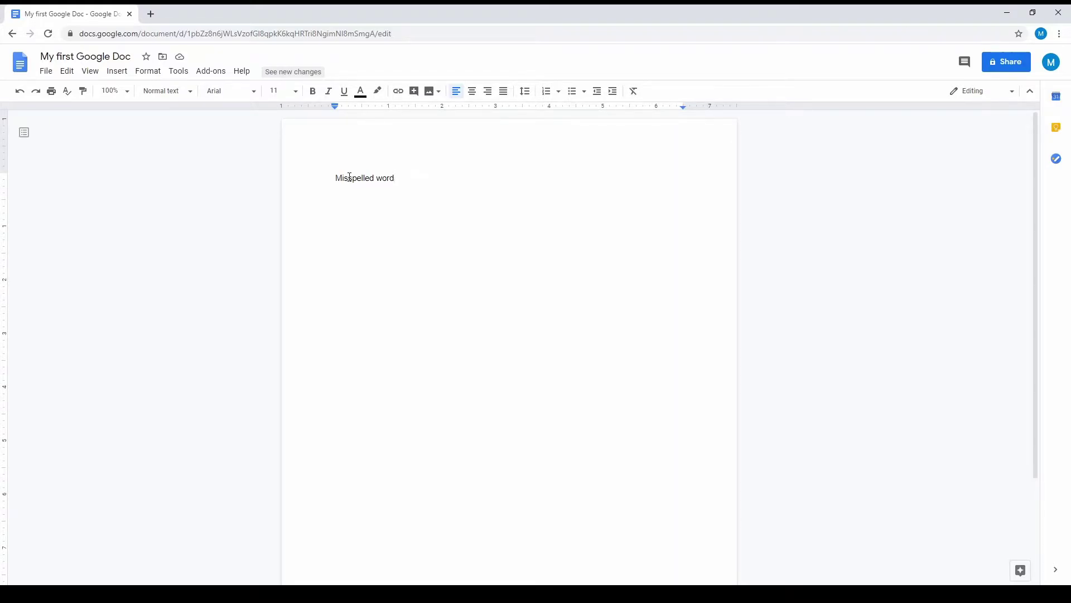
- Add an extra s to make the word "Missspelled" again and add that spelling to the personal dictionary
{"action": "type", "text": "s"}
{"action": "right_click", "coordinate": [353, 179]}
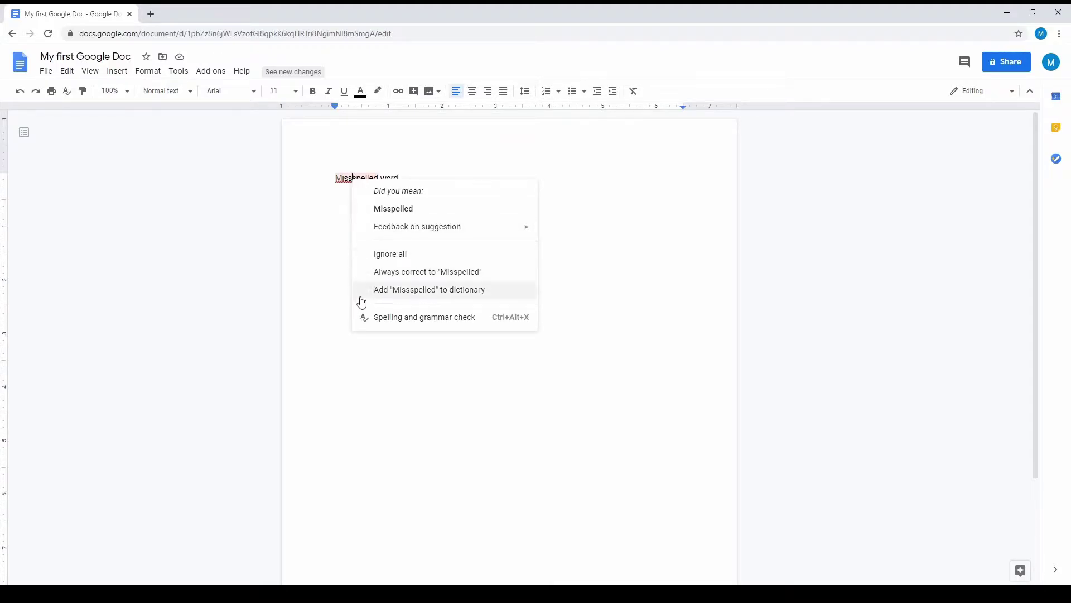
{"action": "left_click", "coordinate": [446, 291]}
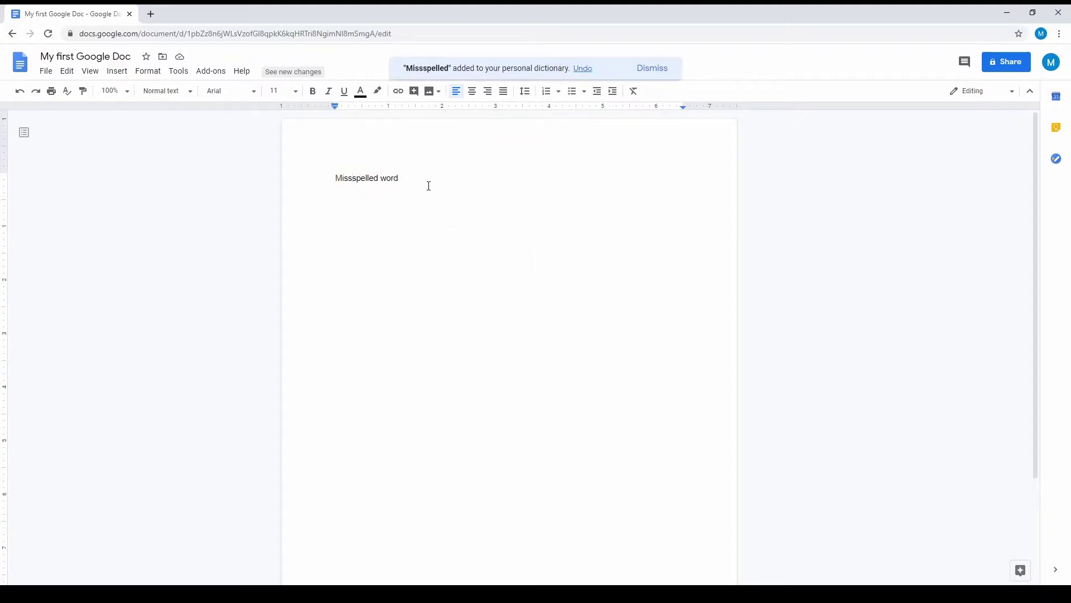
- Remove "missspelled" from the personal dictionary and save the change
{"action": "left_click", "coordinate": [352, 178]}
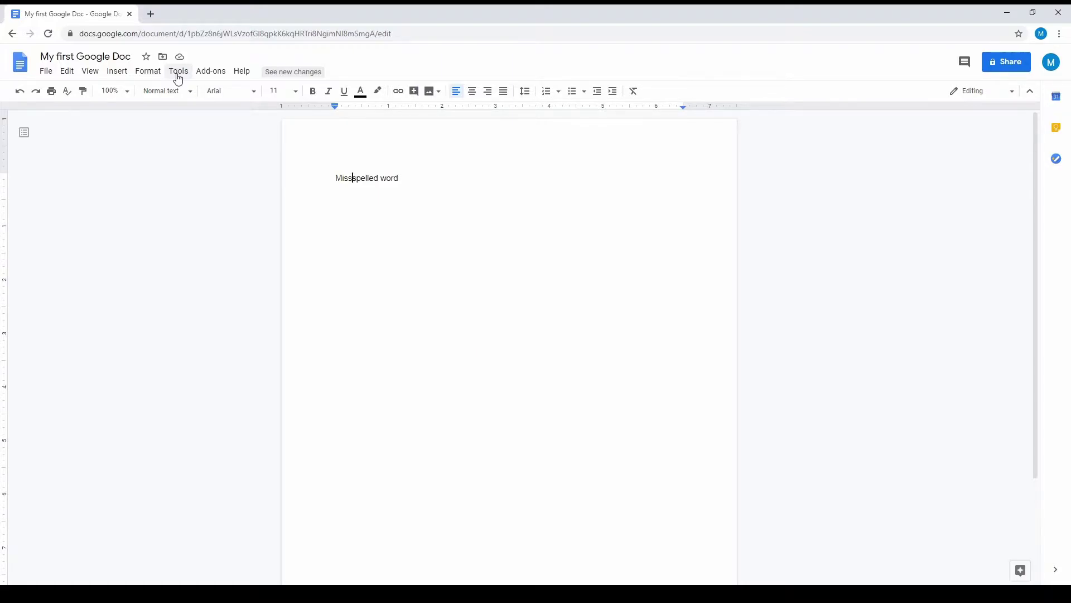
{"action": "left_click", "coordinate": [178, 72]}
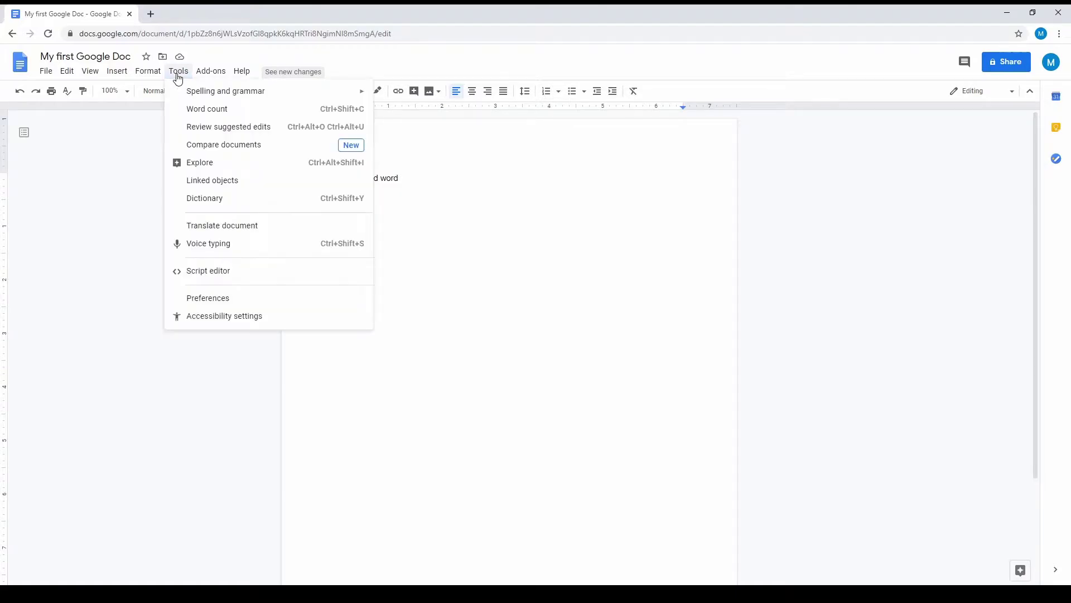
{"action": "mouse_move", "coordinate": [182, 95]}
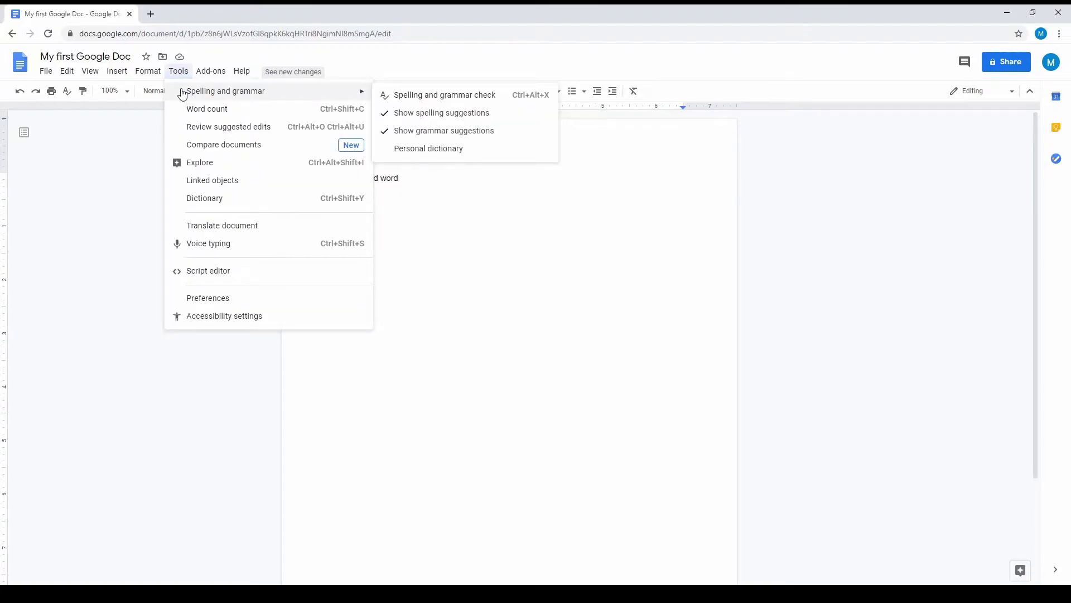
{"action": "left_click", "coordinate": [457, 148]}
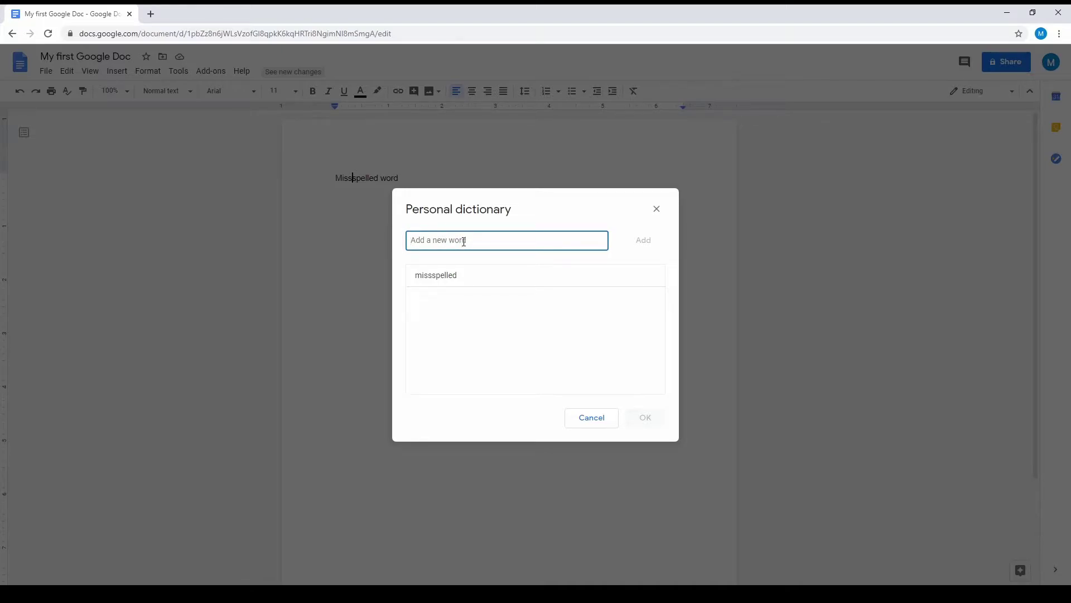
{"action": "left_click", "coordinate": [650, 279]}
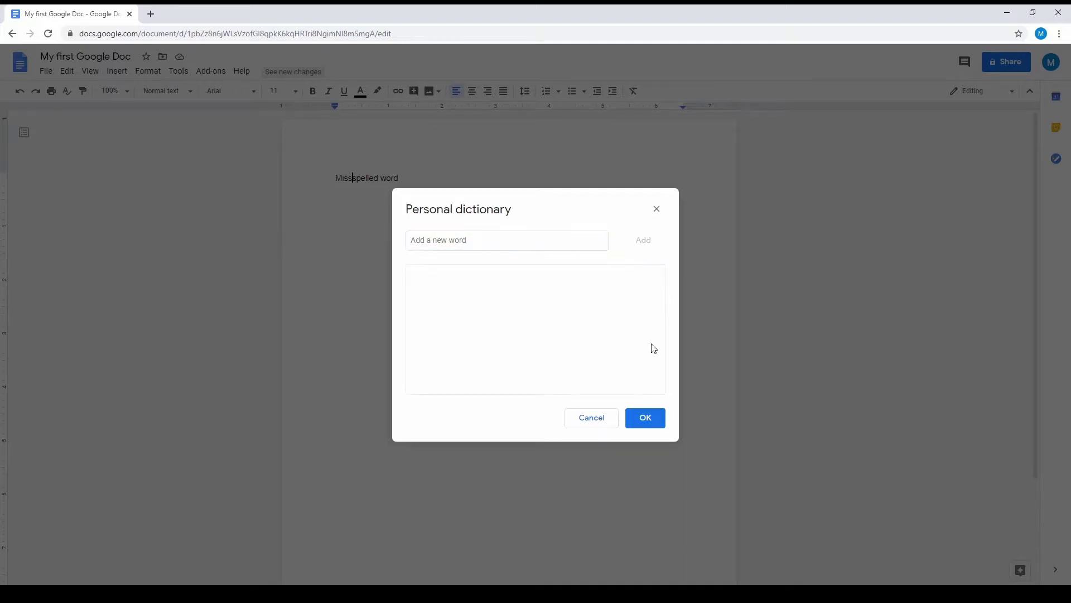
{"action": "left_click", "coordinate": [645, 419]}
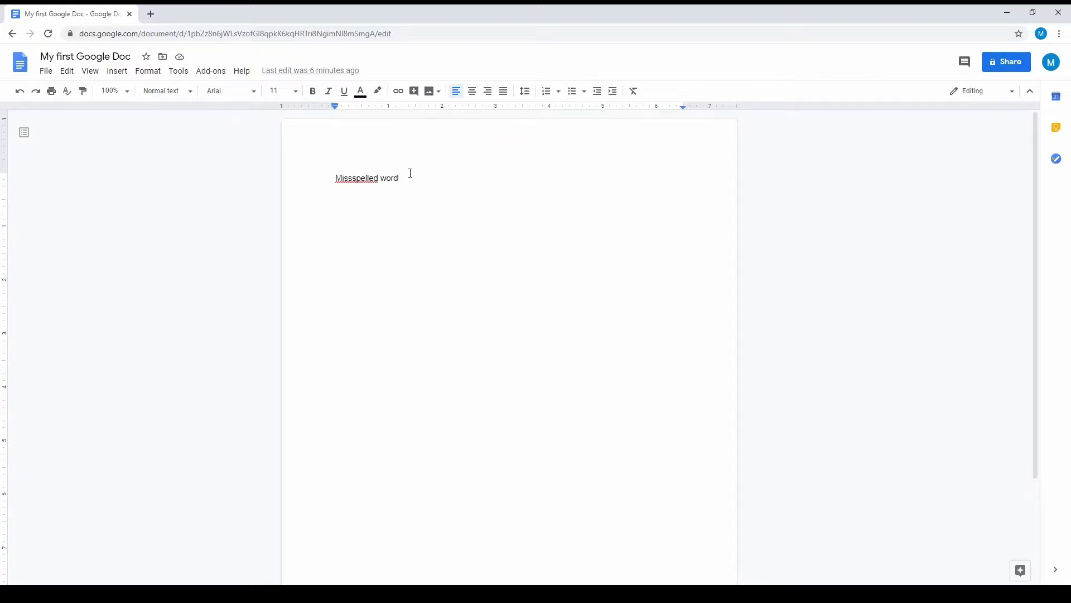
- View the document's version history, return to the document, and reopen the history
{"action": "left_click", "coordinate": [312, 73]}
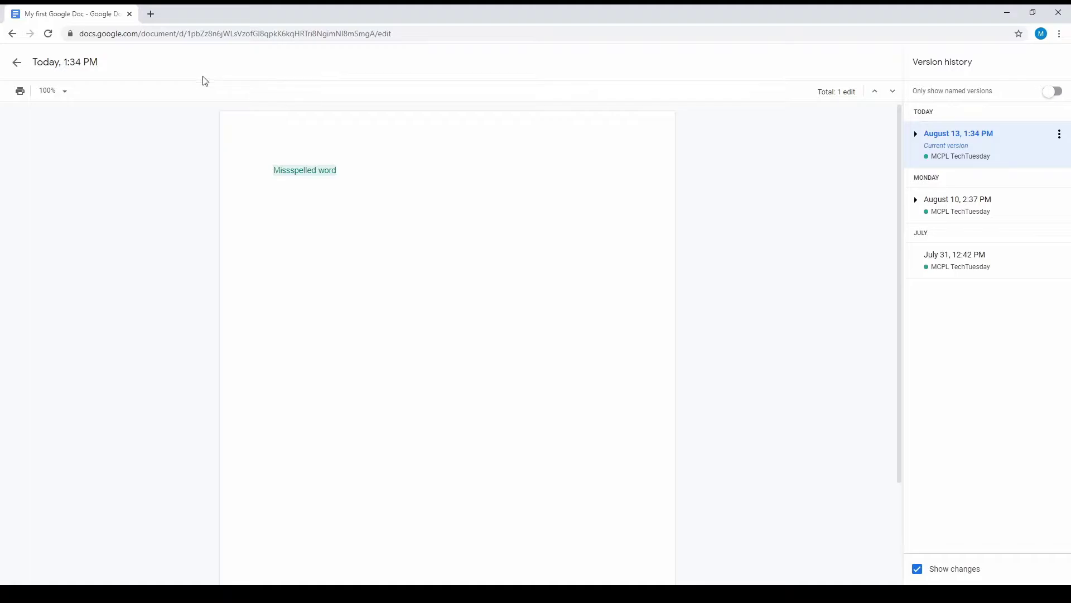
{"action": "left_click", "coordinate": [17, 63]}
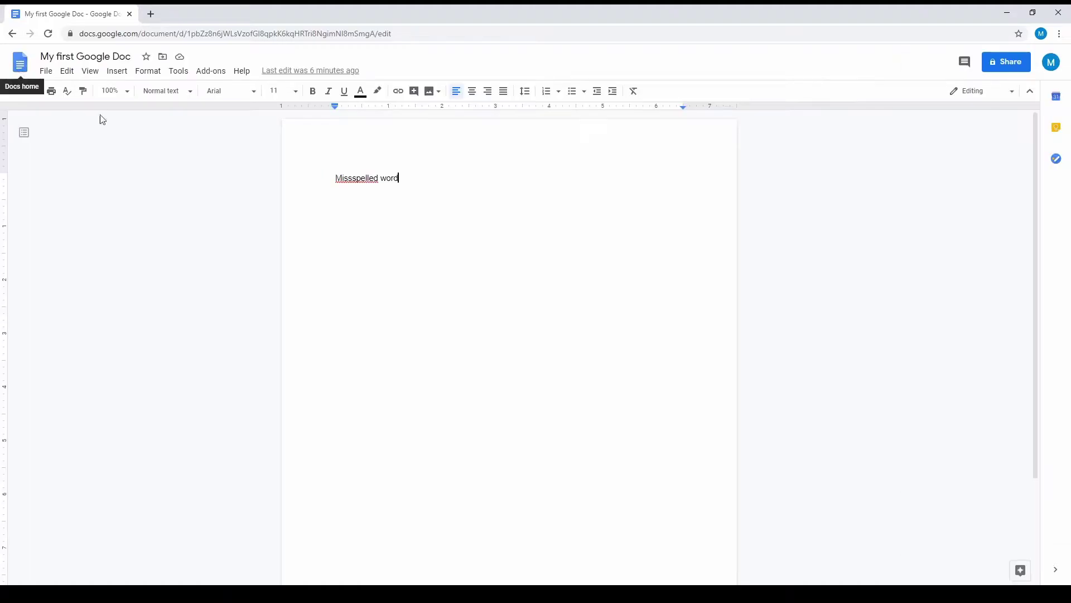
{"action": "left_click", "coordinate": [45, 71]}
{"action": "mouse_move", "coordinate": [104, 240]}
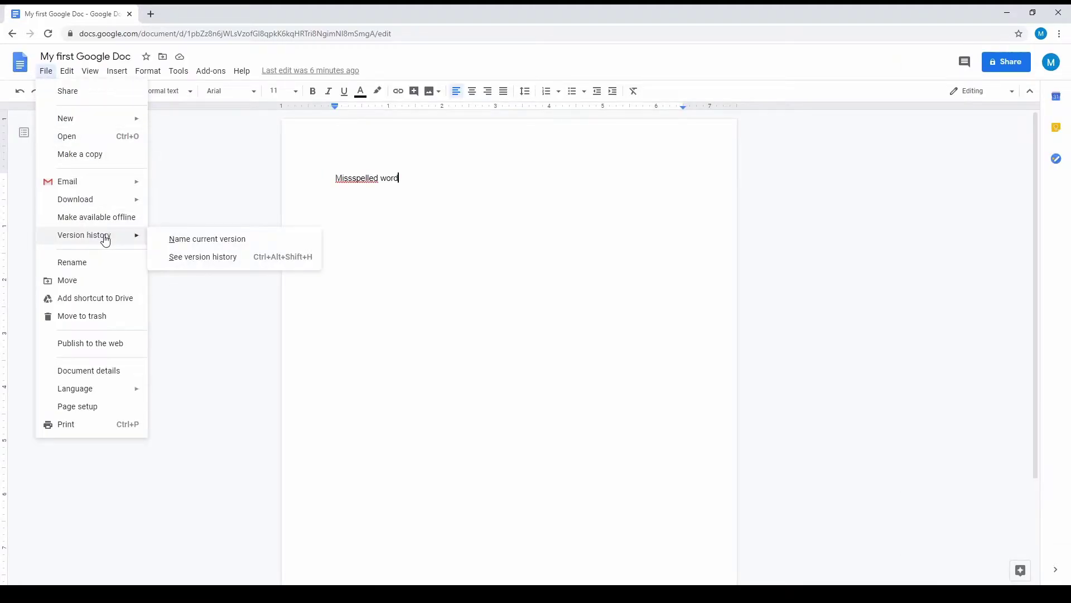
{"action": "left_click", "coordinate": [204, 257]}
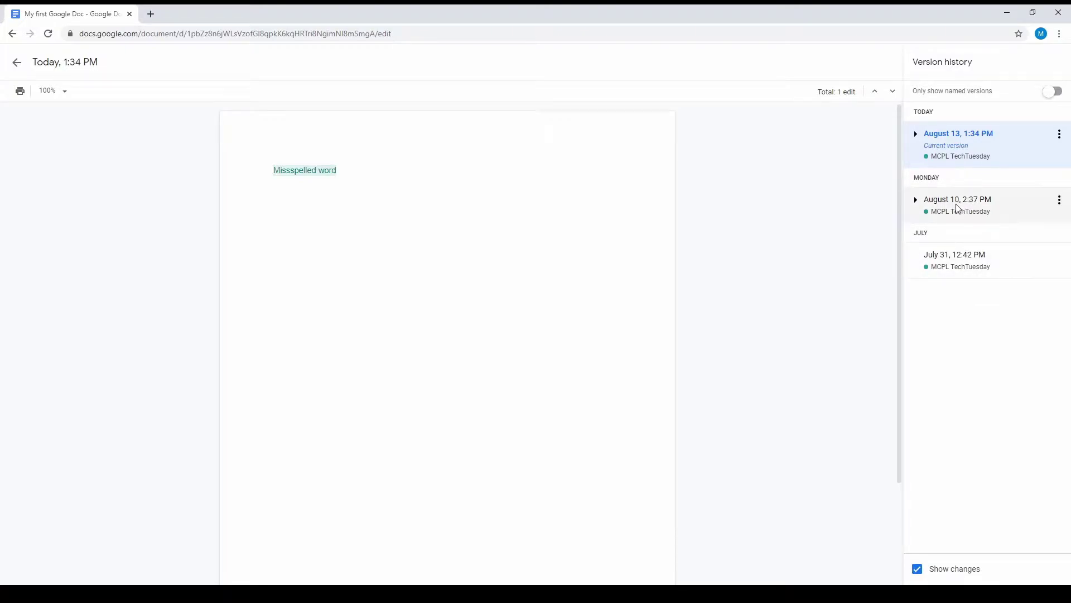
- Compare the July 31, 12:42 PM version with the current August 13, 1:34 PM version, and return to the document without restoring
{"action": "left_click", "coordinate": [955, 257]}
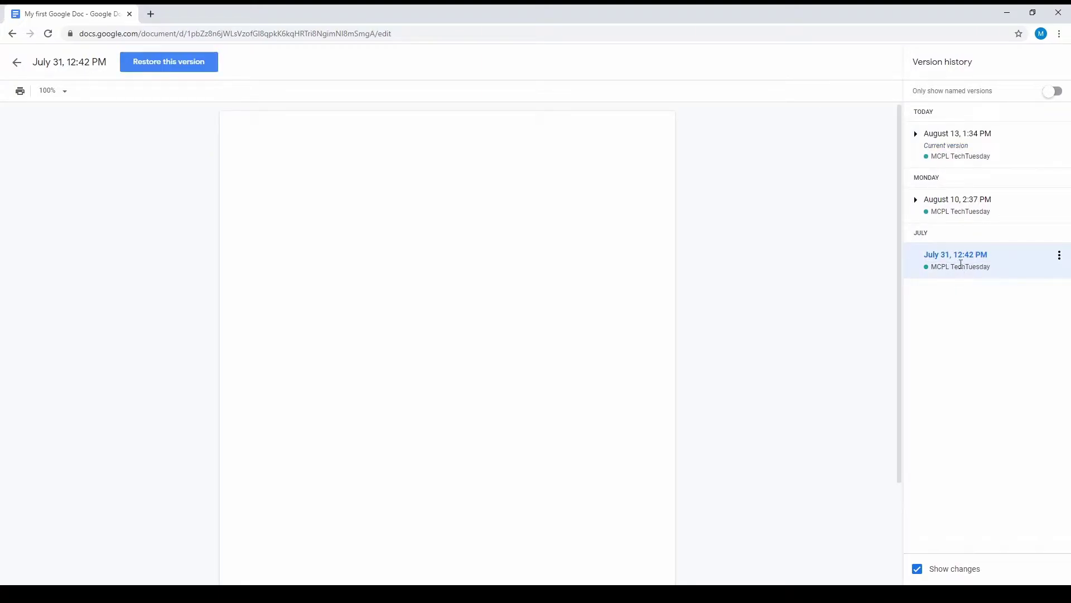
{"action": "left_click", "coordinate": [951, 136]}
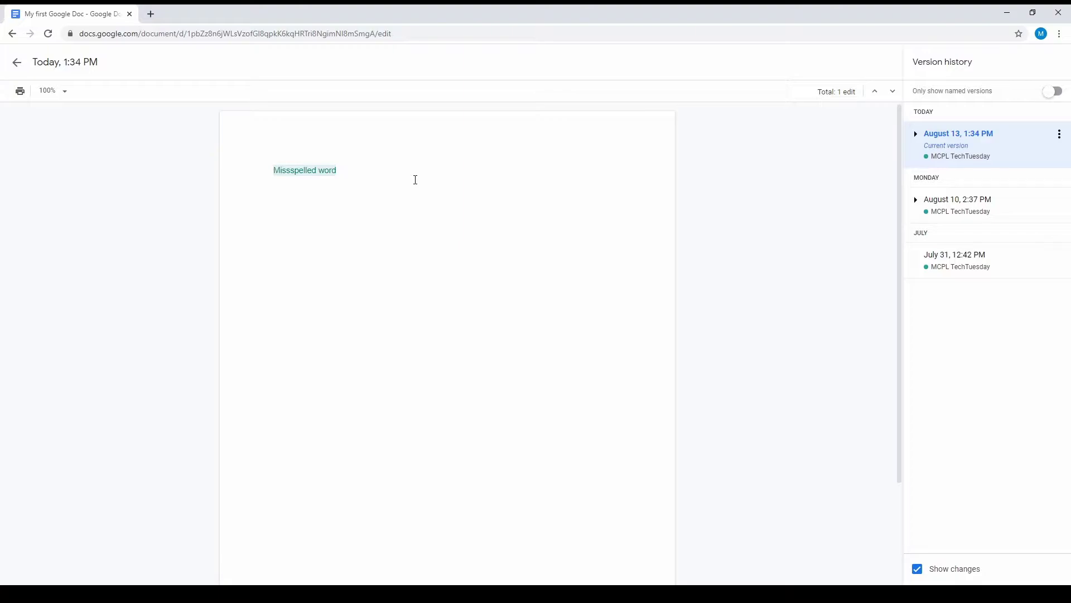
{"action": "left_click", "coordinate": [955, 257]}
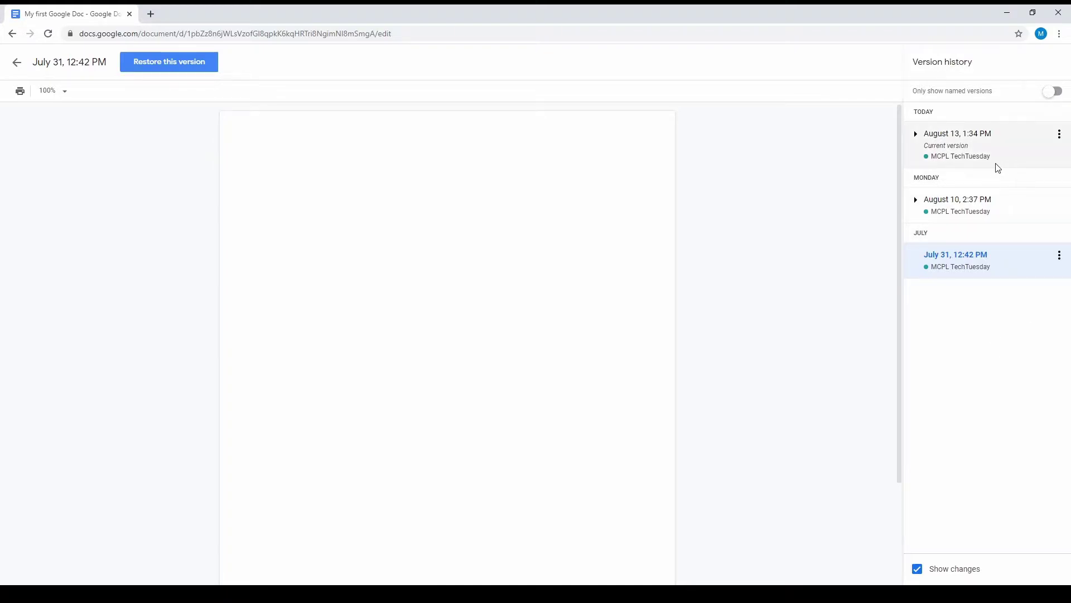
{"action": "left_click", "coordinate": [997, 162]}
{"action": "left_click", "coordinate": [935, 211]}
{"action": "left_click", "coordinate": [955, 257]}
{"action": "left_click", "coordinate": [956, 254]}
{"action": "left_click", "coordinate": [974, 279]}
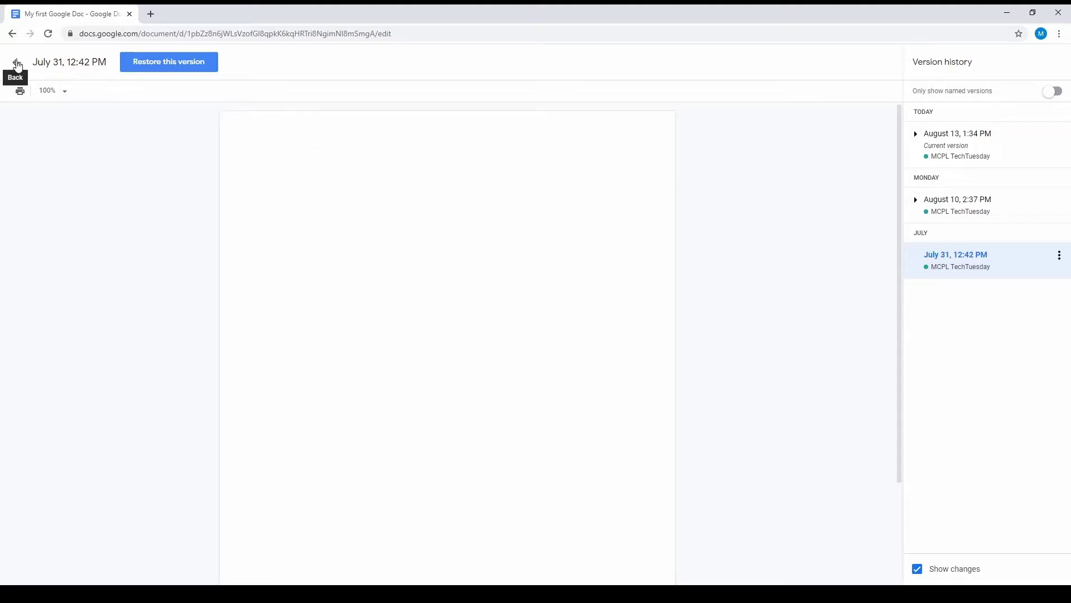
{"action": "left_click", "coordinate": [16, 66]}
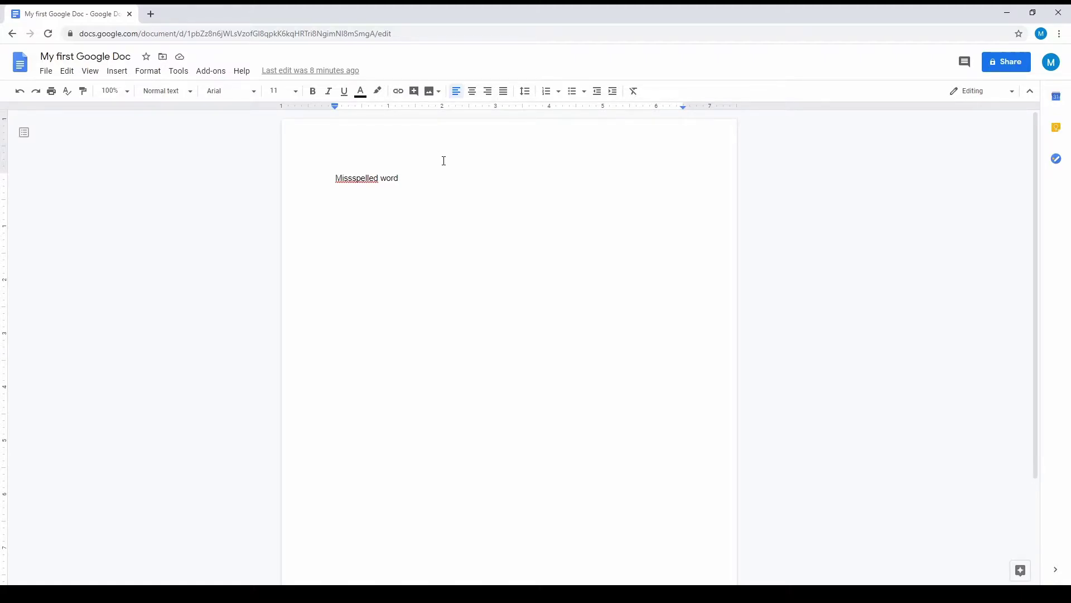
- Add a new line below "Missspelled word" and try uploading an image from the computer
{"action": "key", "text": "Return"}
{"action": "left_click", "coordinate": [117, 71]}
{"action": "mouse_move", "coordinate": [162, 99]}
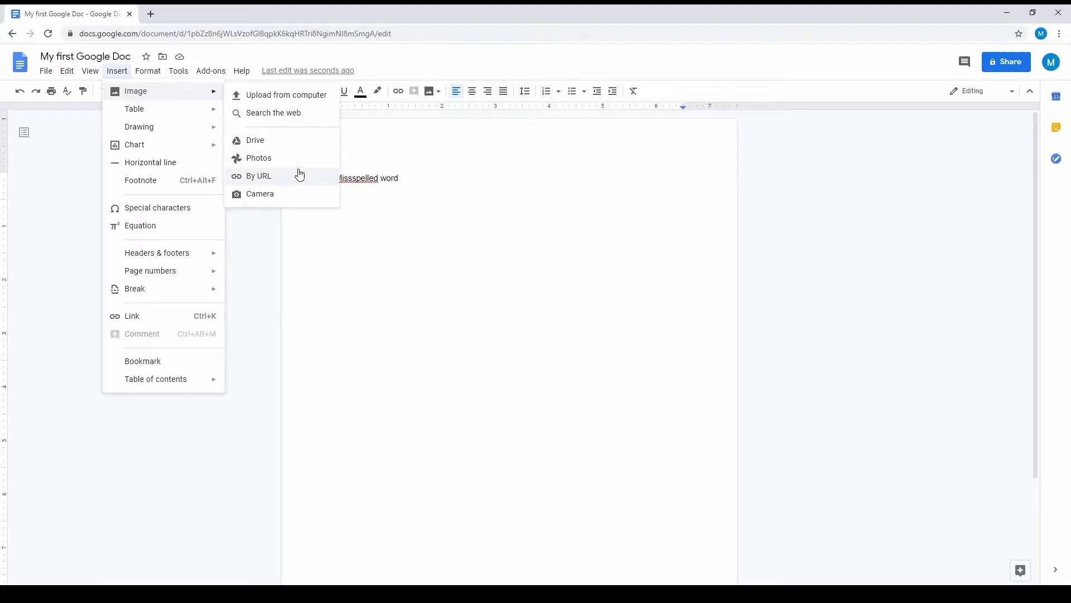
{"action": "left_click", "coordinate": [295, 96]}
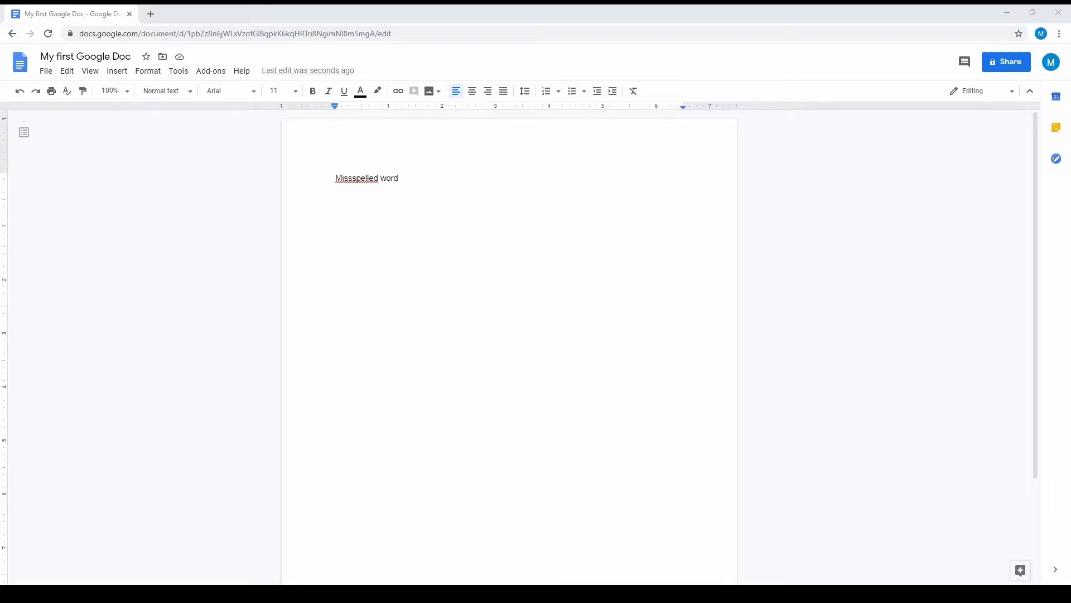
- Search the web for "library" images and insert the one showing an open book beside green lamps below the text
{"action": "left_click", "coordinate": [148, 73]}
{"action": "mouse_move", "coordinate": [118, 75]}
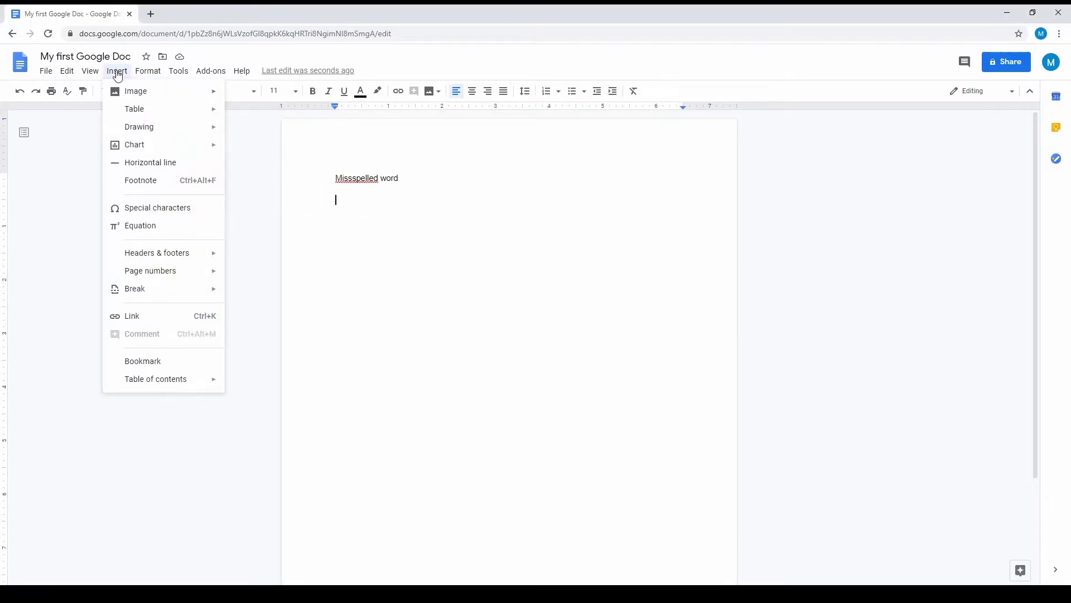
{"action": "left_click", "coordinate": [252, 114]}
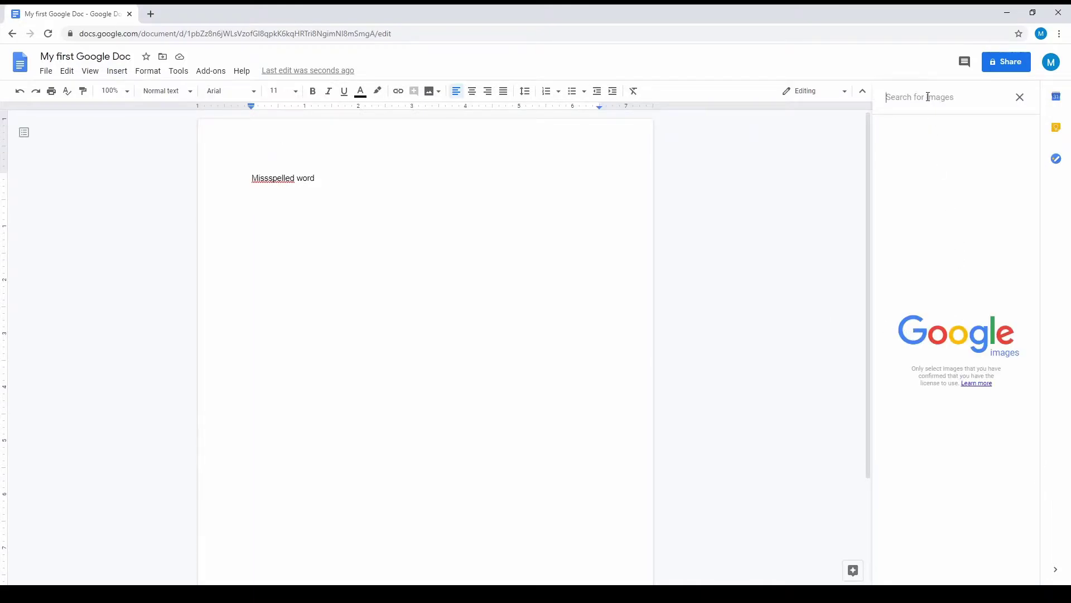
{"action": "type", "text": "library"}
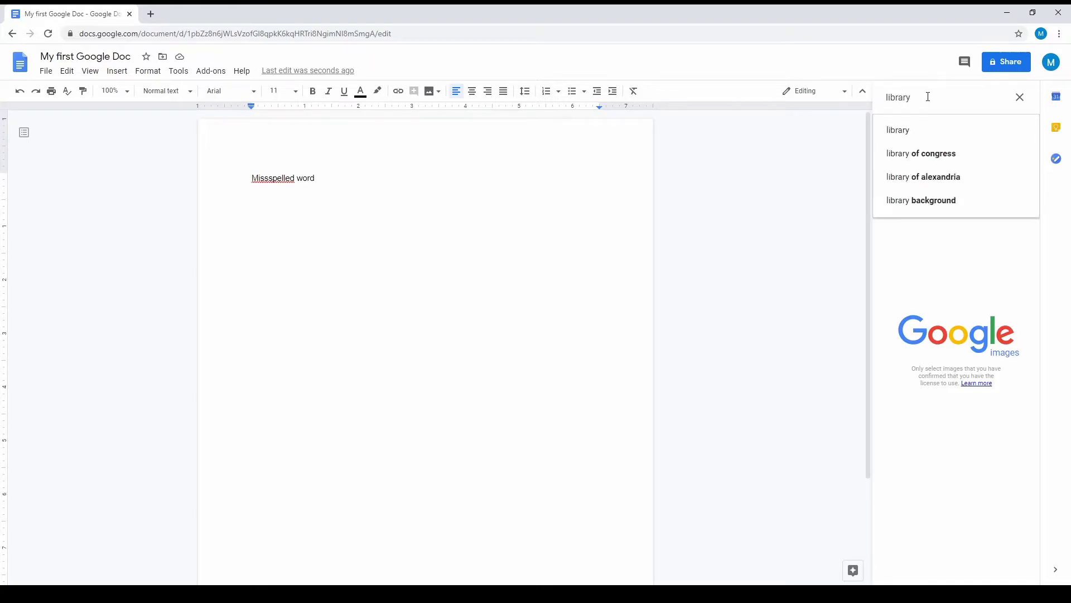
{"action": "key", "text": "Return"}
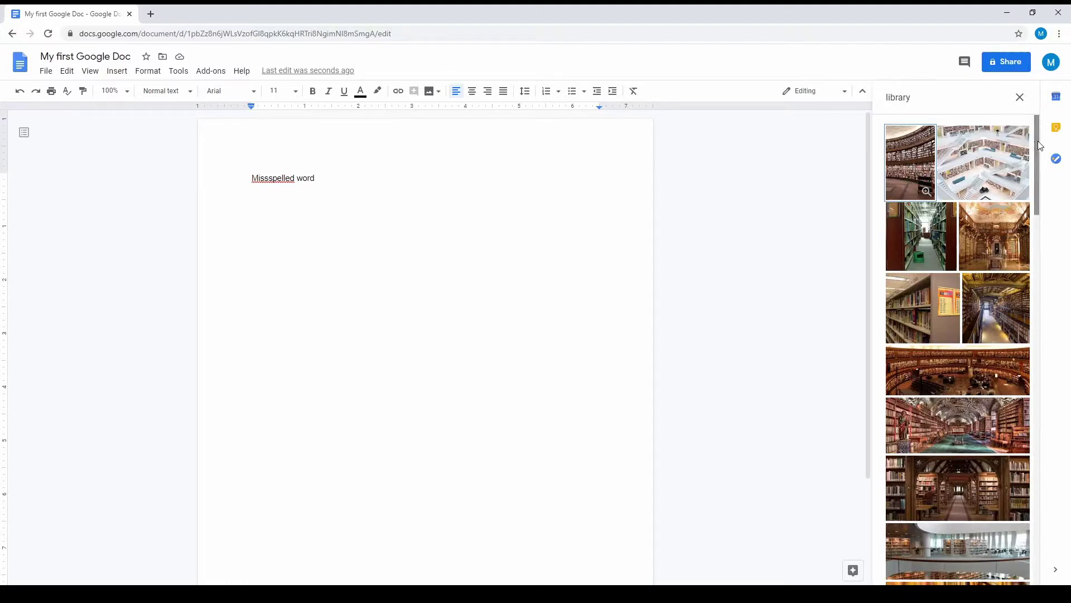
{"action": "scroll", "coordinate": [1039, 144], "scroll_direction": "down", "scroll_amount": 10}
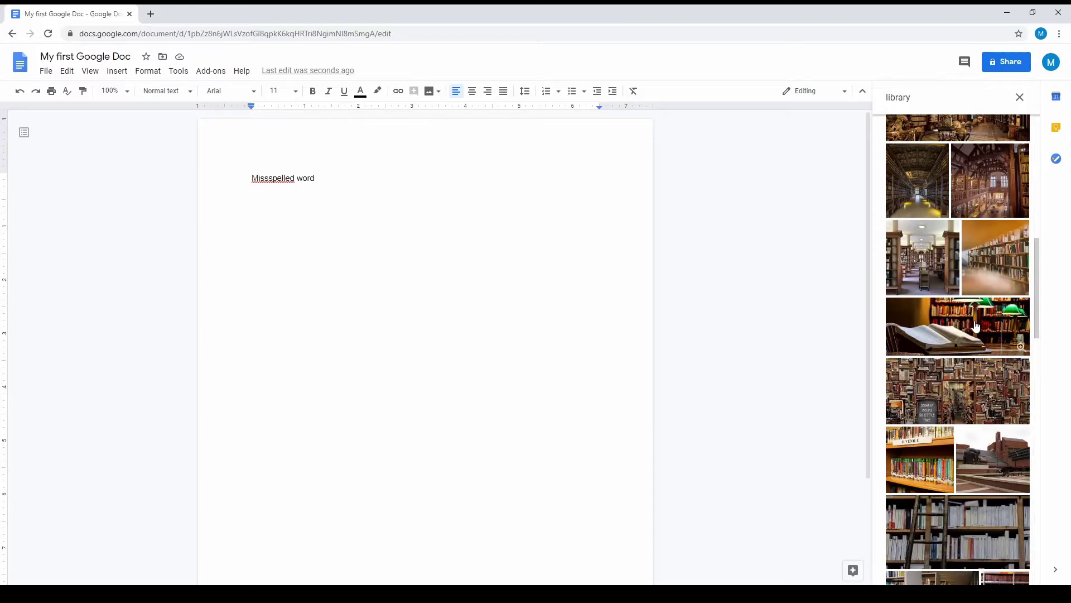
{"action": "left_click", "coordinate": [976, 322]}
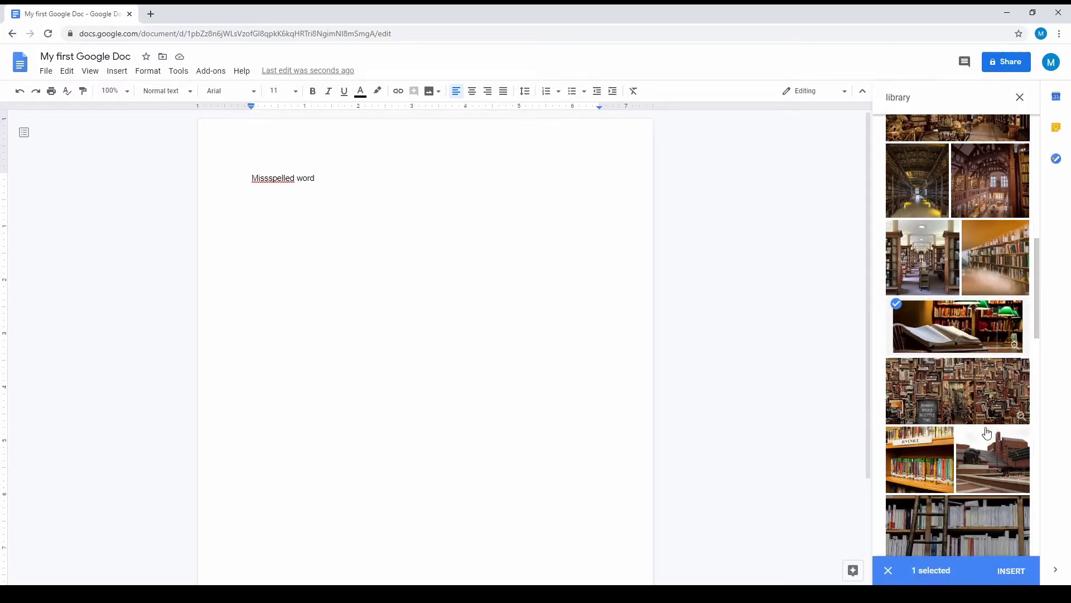
{"action": "left_click", "coordinate": [1012, 570]}
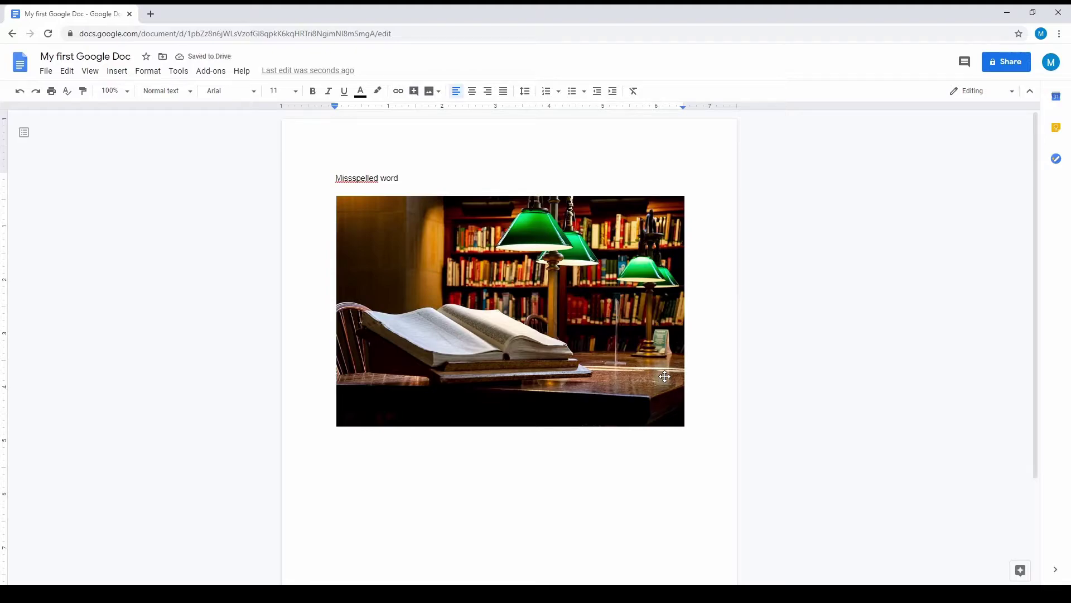
- Browse the top level of My Drive for an image to insert, and close the Drive picker without inserting anything
{"action": "left_click", "coordinate": [130, 74]}
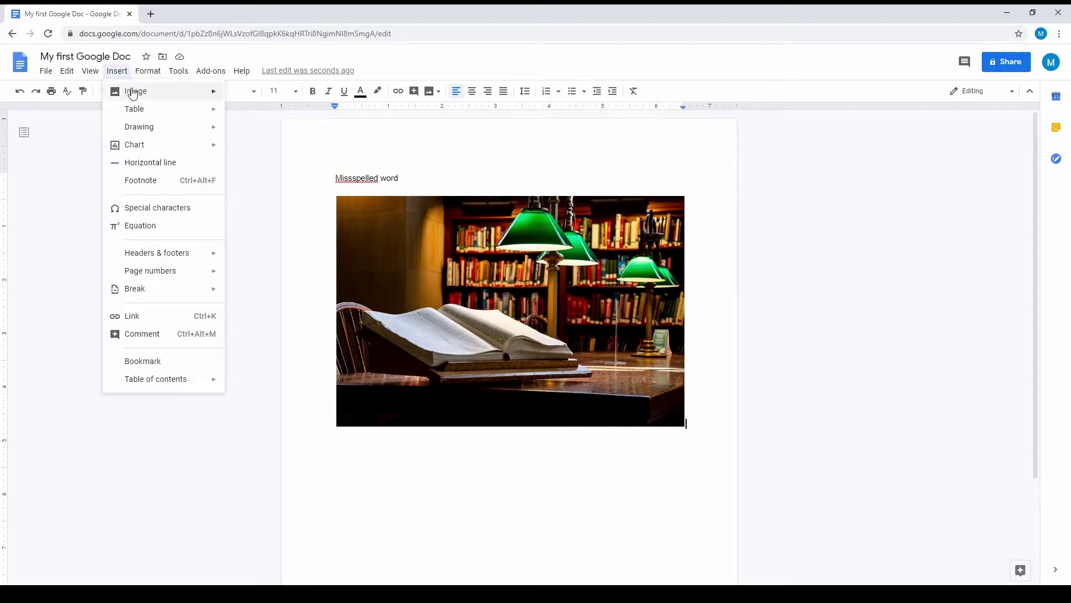
{"action": "mouse_move", "coordinate": [142, 90]}
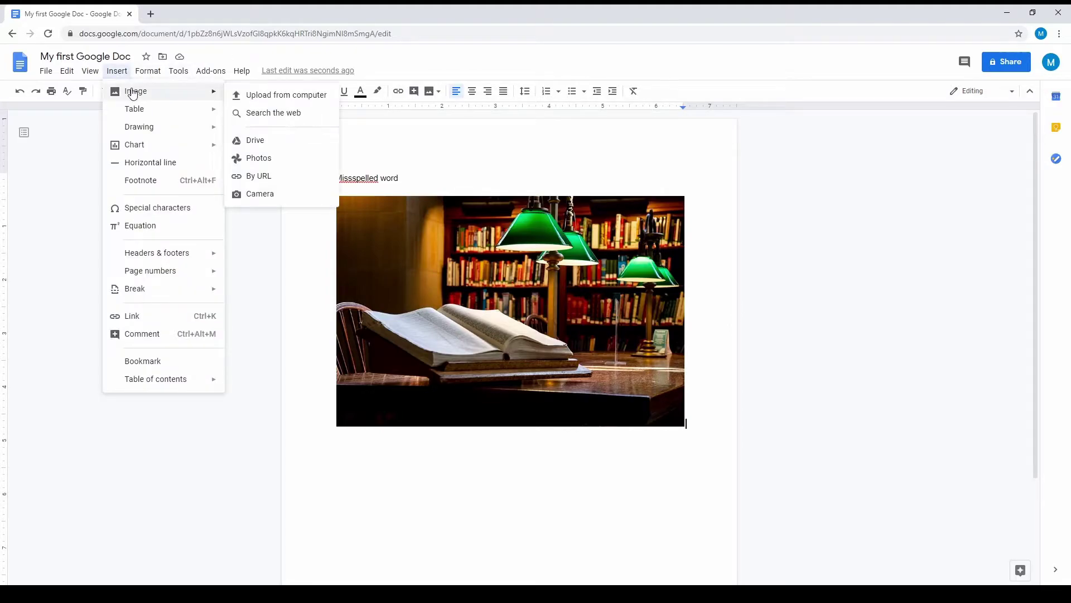
{"action": "left_click", "coordinate": [279, 147]}
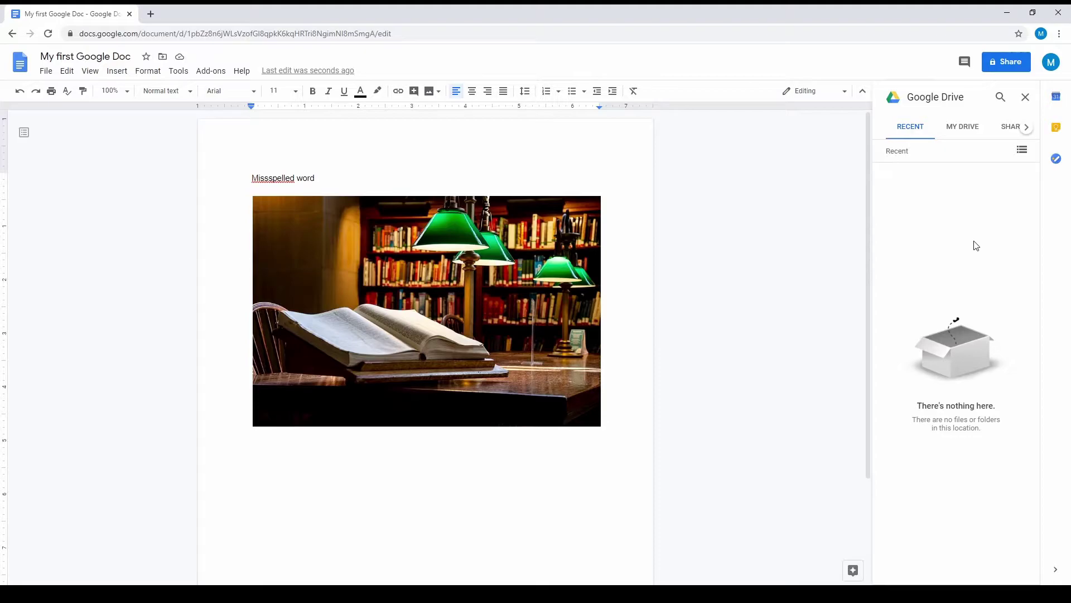
{"action": "left_click", "coordinate": [962, 126]}
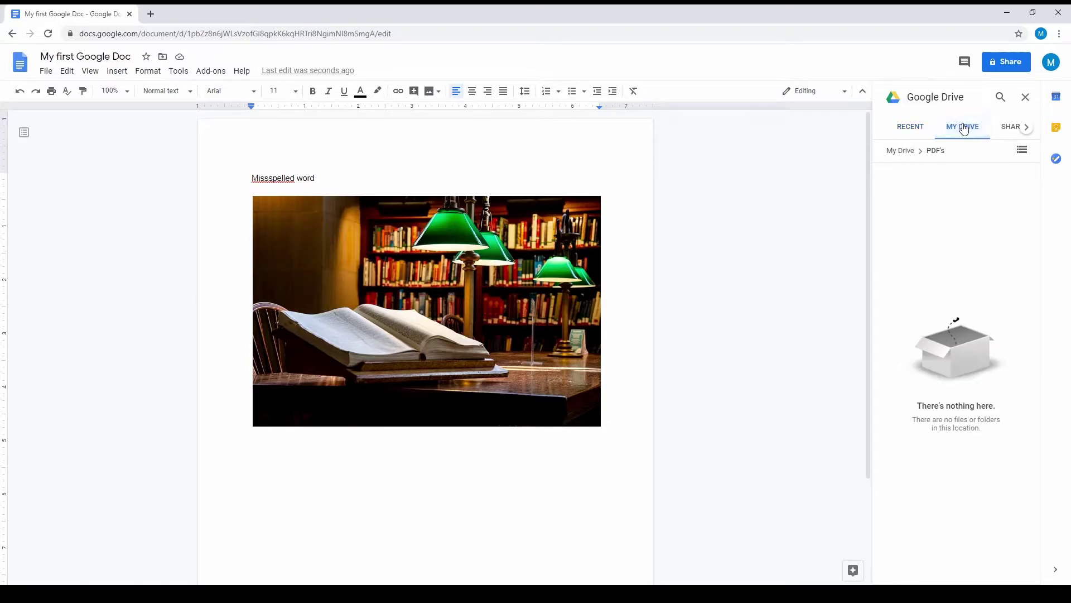
{"action": "left_click", "coordinate": [900, 150]}
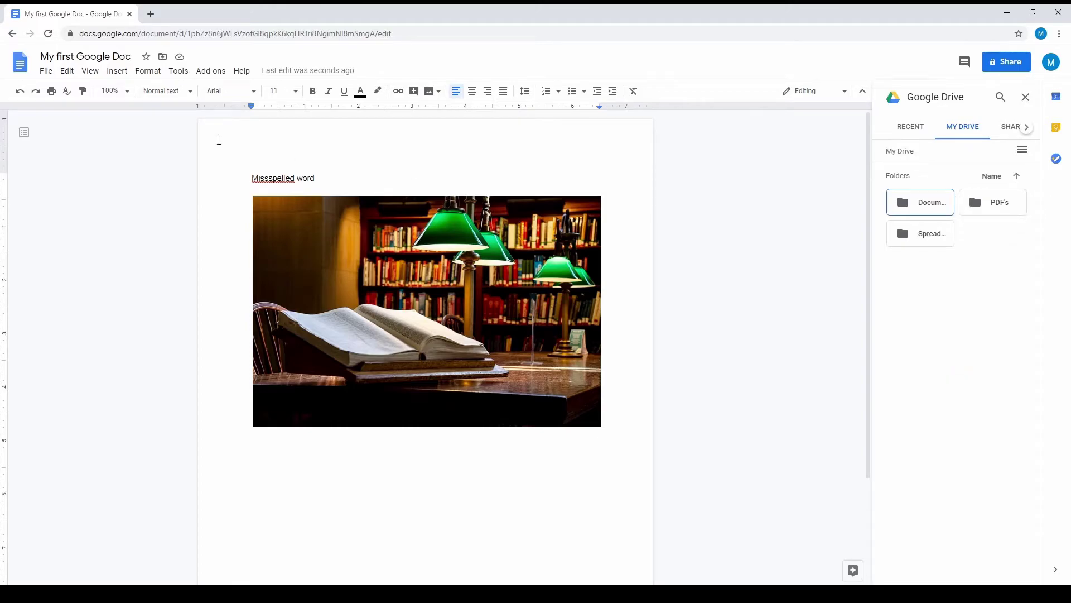
{"action": "left_click", "coordinate": [1025, 97]}
- Check Google Photos for an image to insert into the document
{"action": "left_click", "coordinate": [123, 70]}
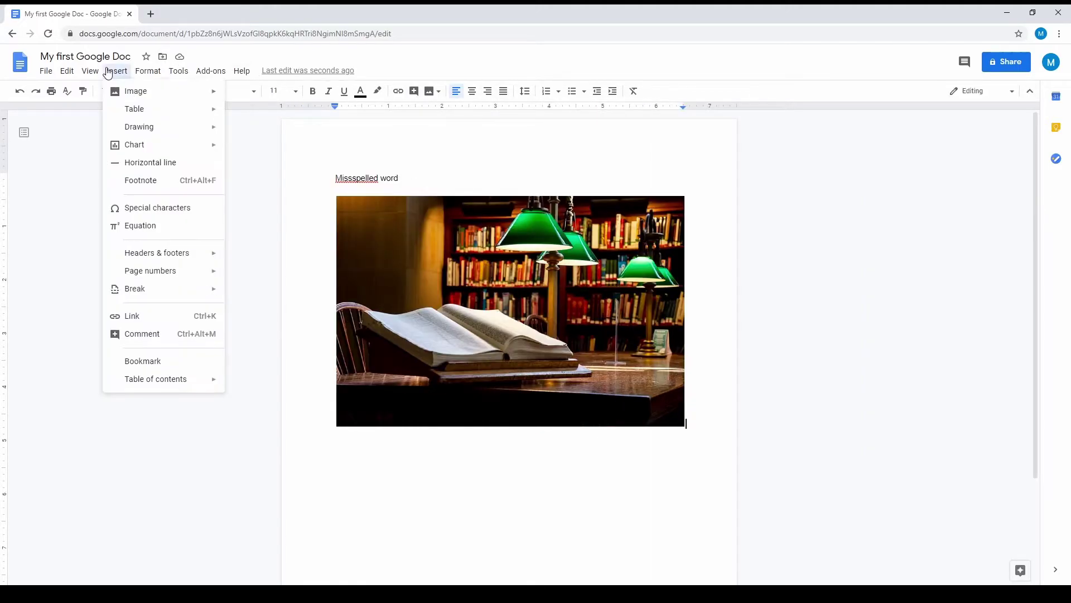
{"action": "mouse_move", "coordinate": [124, 92]}
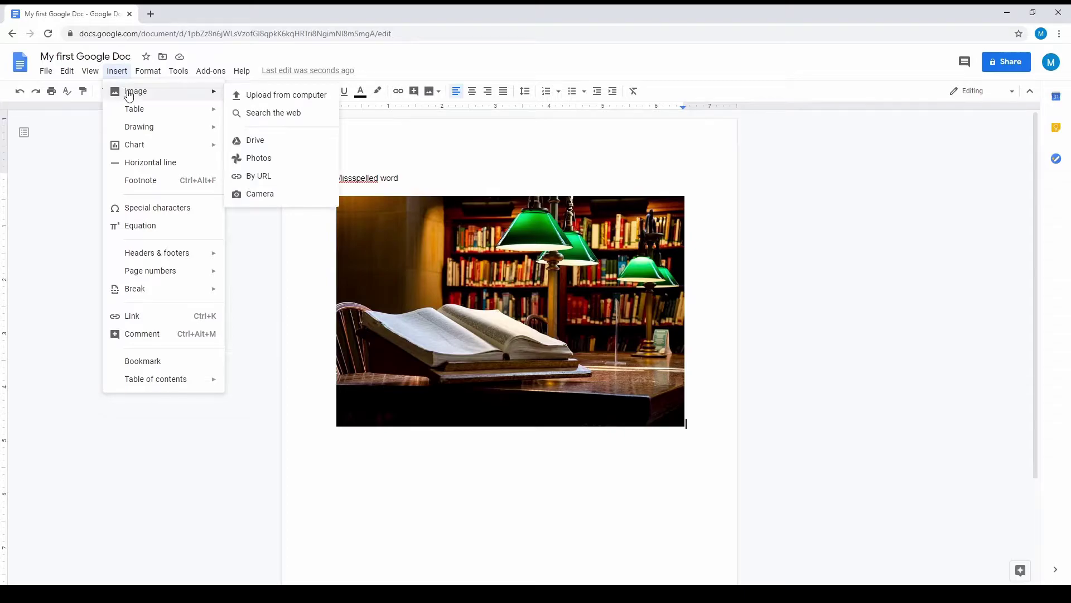
{"action": "left_click", "coordinate": [268, 161]}
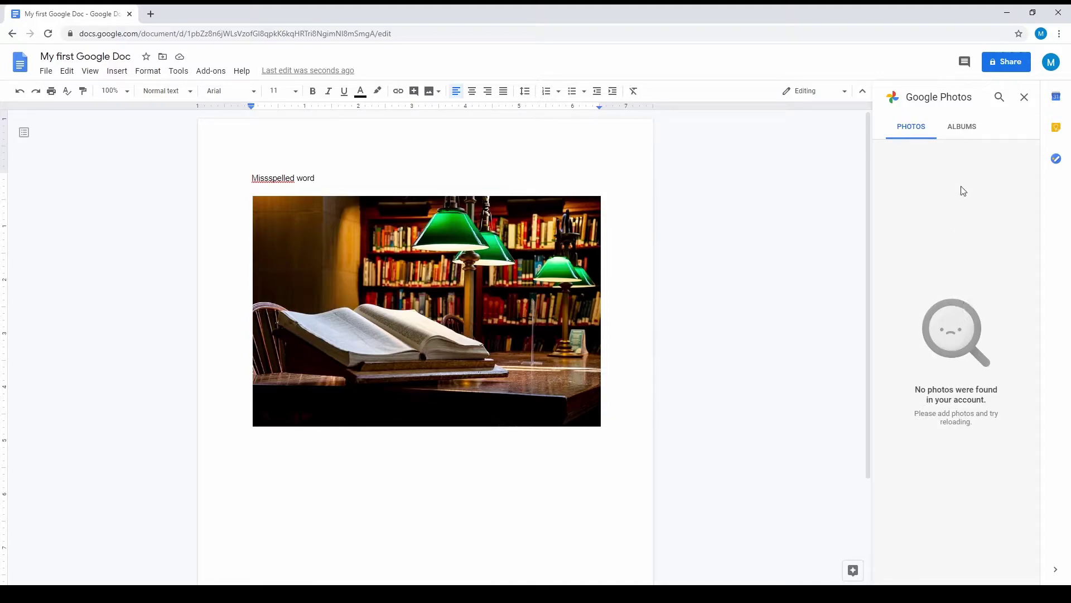
- Bring up the dialog for inserting an image by URL and cancel it without entering an address
{"action": "left_click", "coordinate": [117, 72]}
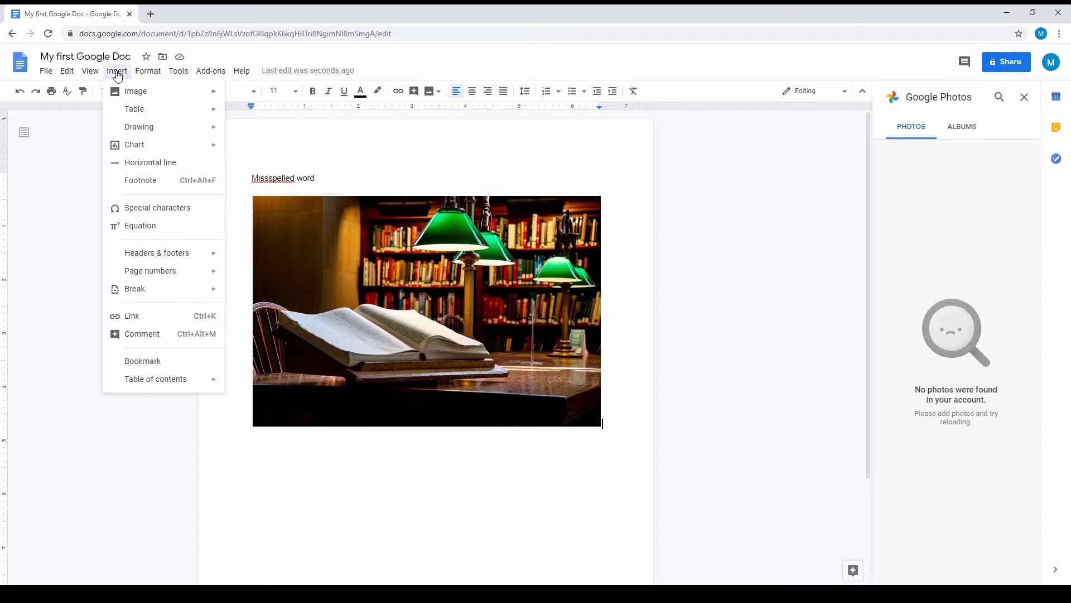
{"action": "mouse_move", "coordinate": [137, 91]}
{"action": "left_click", "coordinate": [259, 177]}
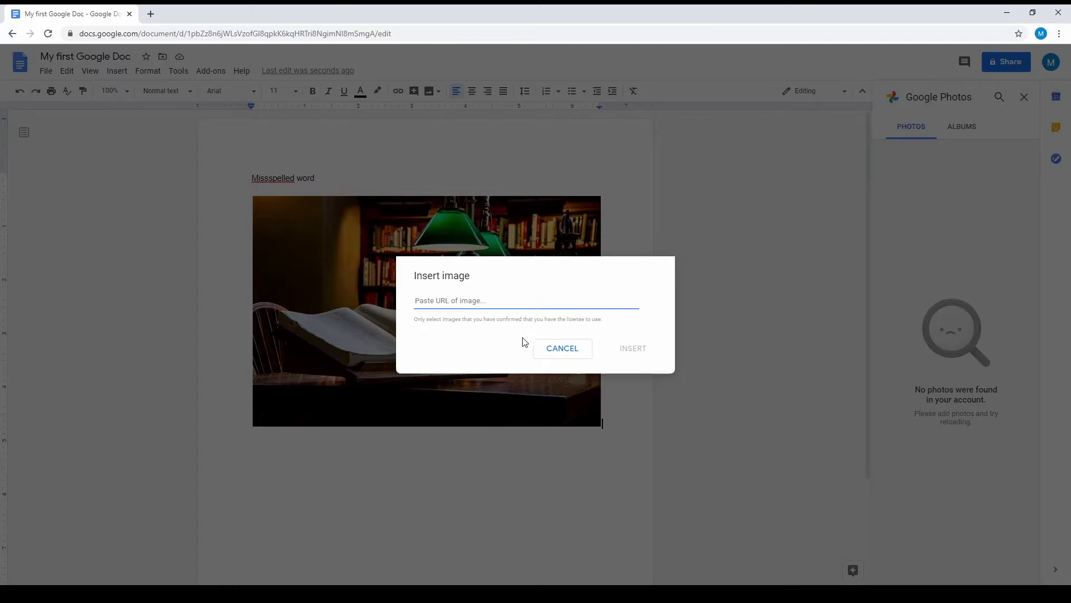
{"action": "left_click", "coordinate": [561, 355]}
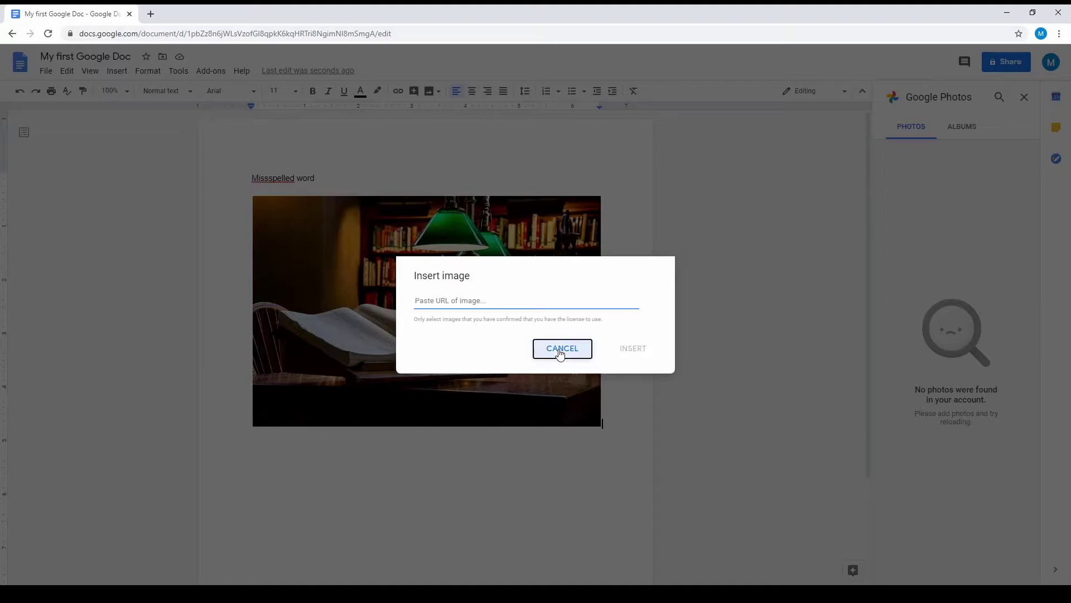
- Bring up the camera capture for inserting an image and cancel it without taking a picture
{"action": "left_click", "coordinate": [117, 72]}
{"action": "mouse_move", "coordinate": [179, 98]}
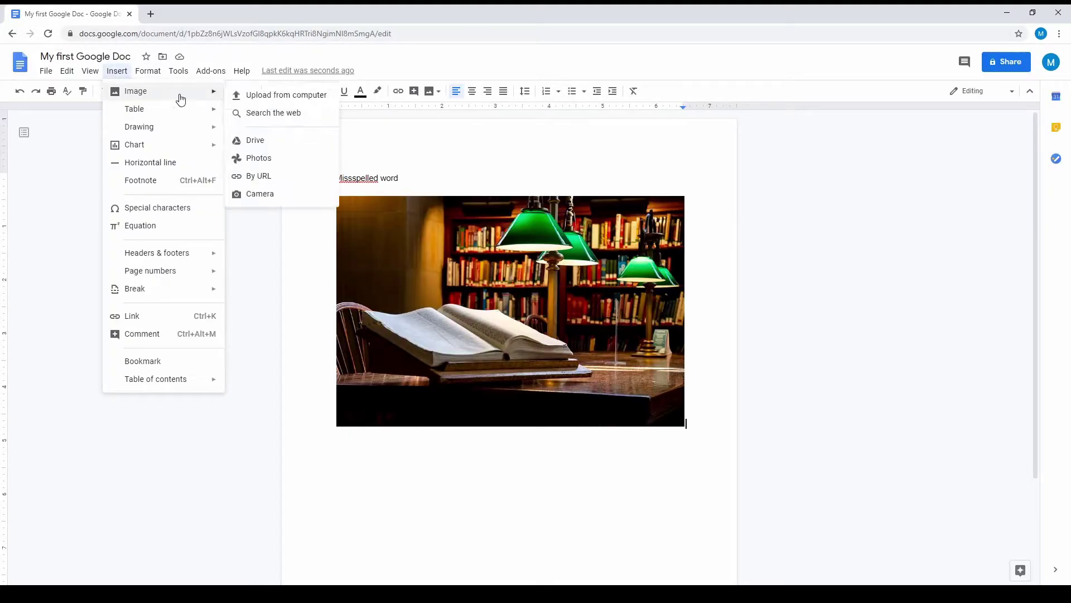
{"action": "left_click", "coordinate": [272, 198]}
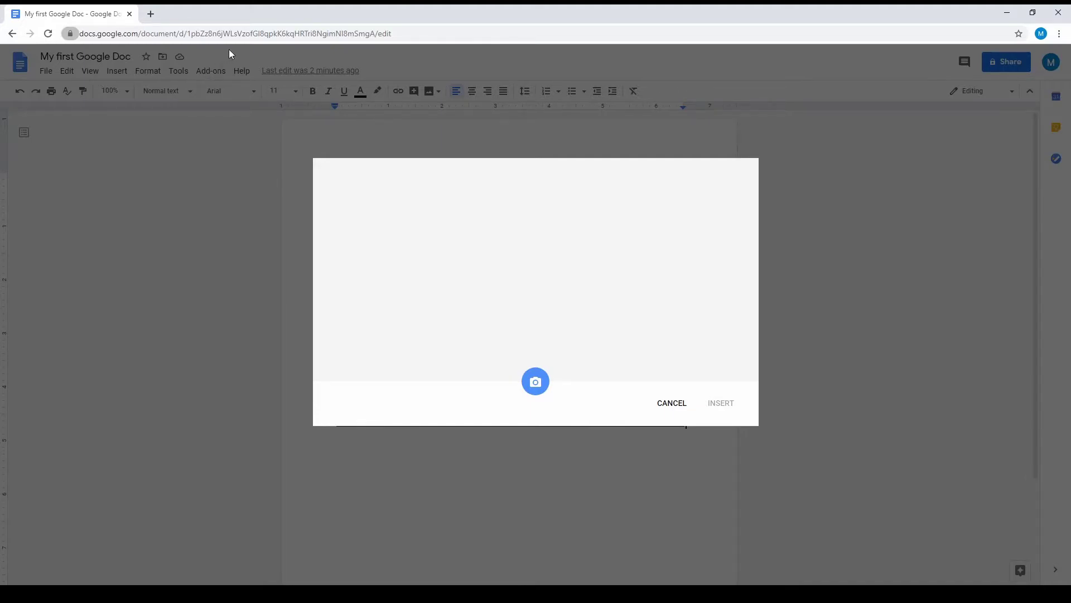
{"action": "left_click", "coordinate": [672, 457]}
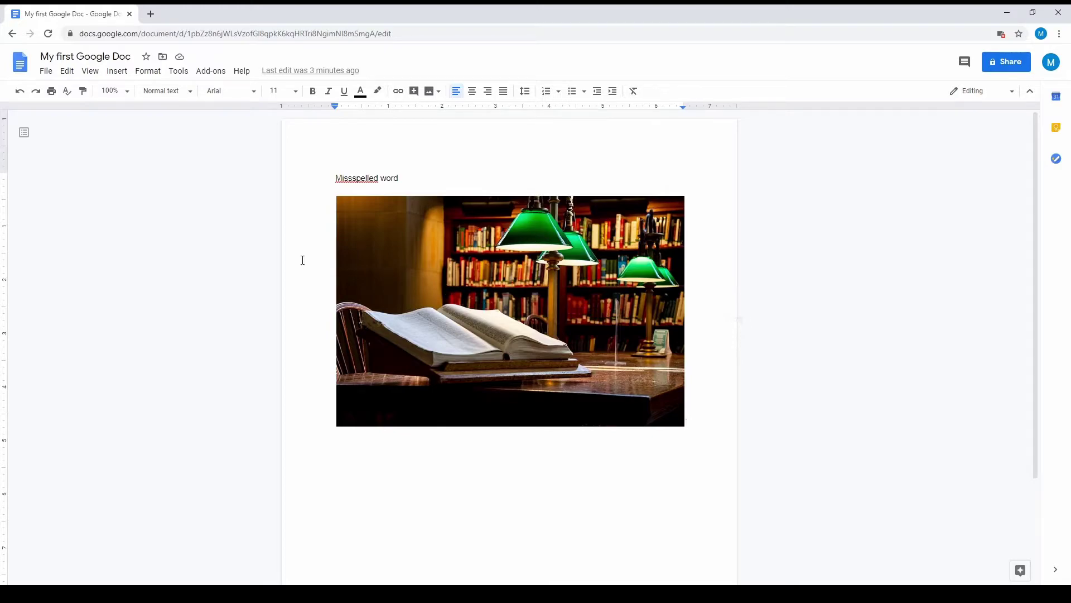
- Return to the Google Docs document list and open "Tutorial Tuesday Doc"
{"action": "left_click", "coordinate": [8, 35]}
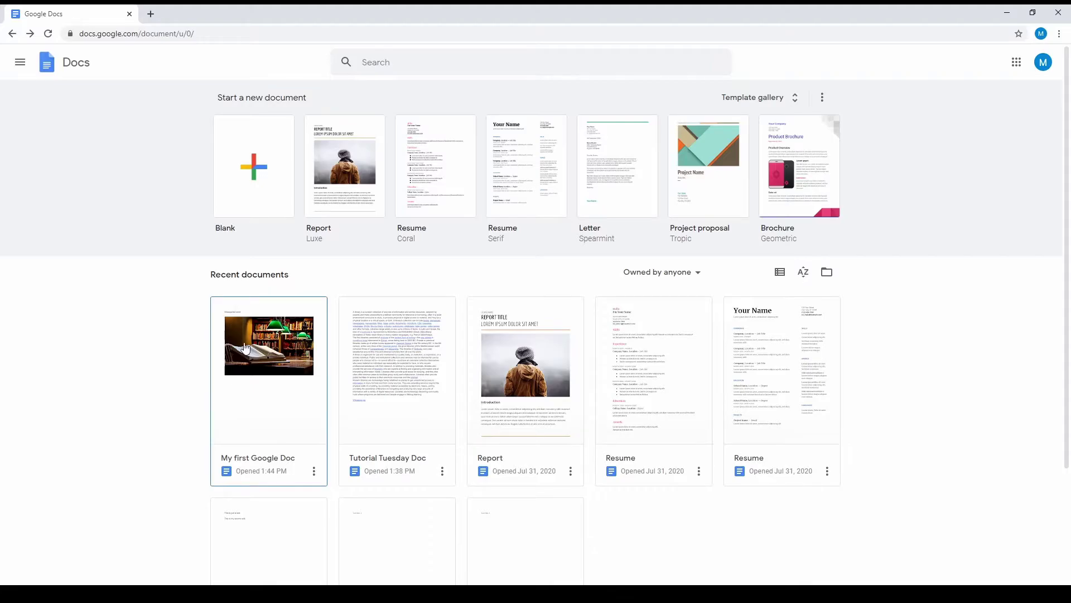
{"action": "left_click", "coordinate": [400, 349]}
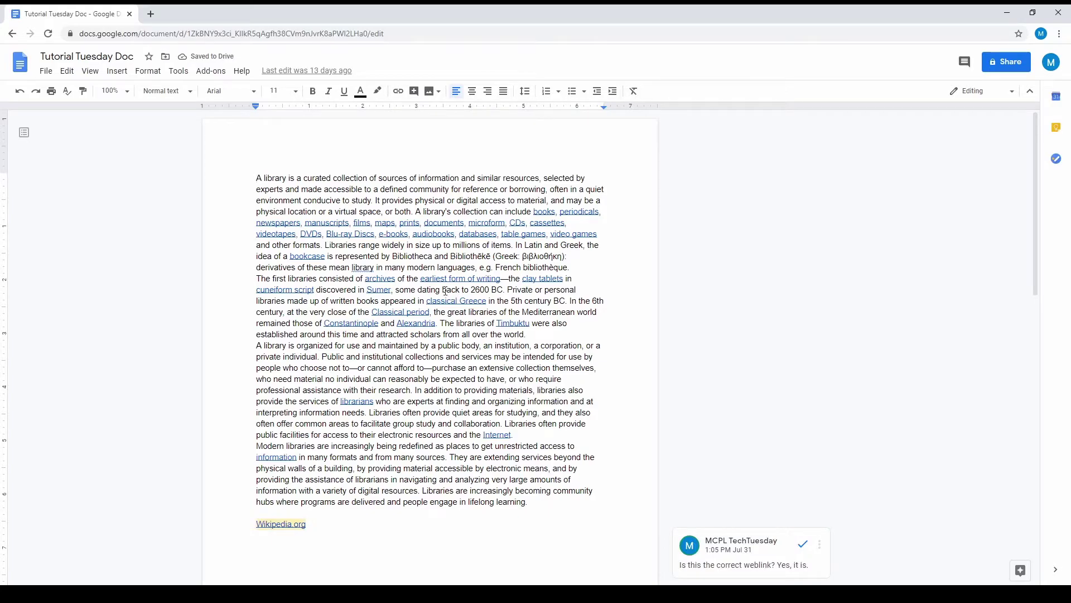
- Lay out the document text in two columns and switch the layout to three columns
{"action": "left_click", "coordinate": [150, 74]}
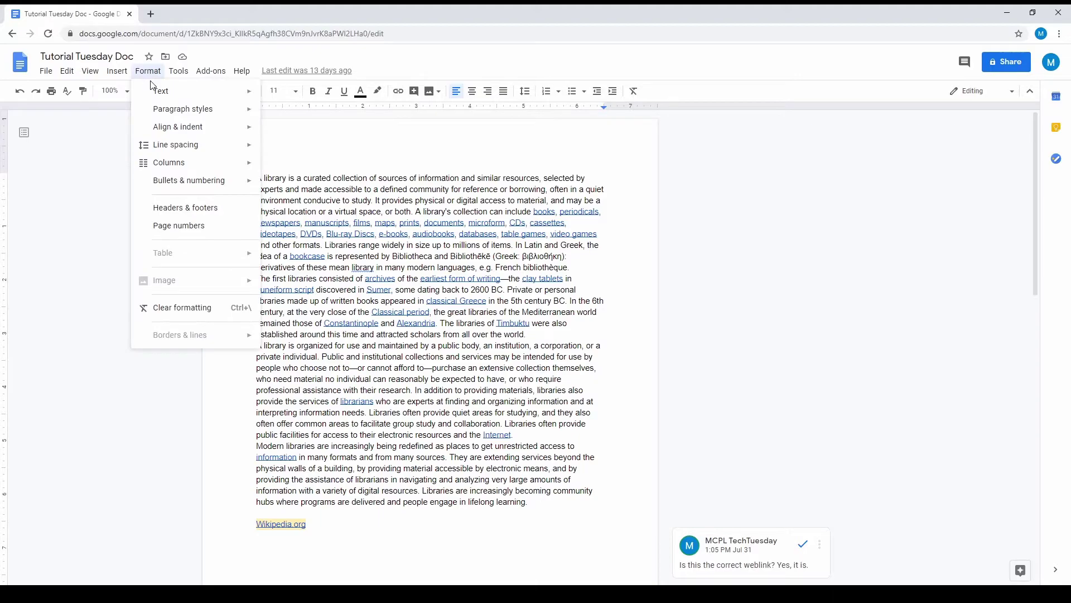
{"action": "mouse_move", "coordinate": [190, 163]}
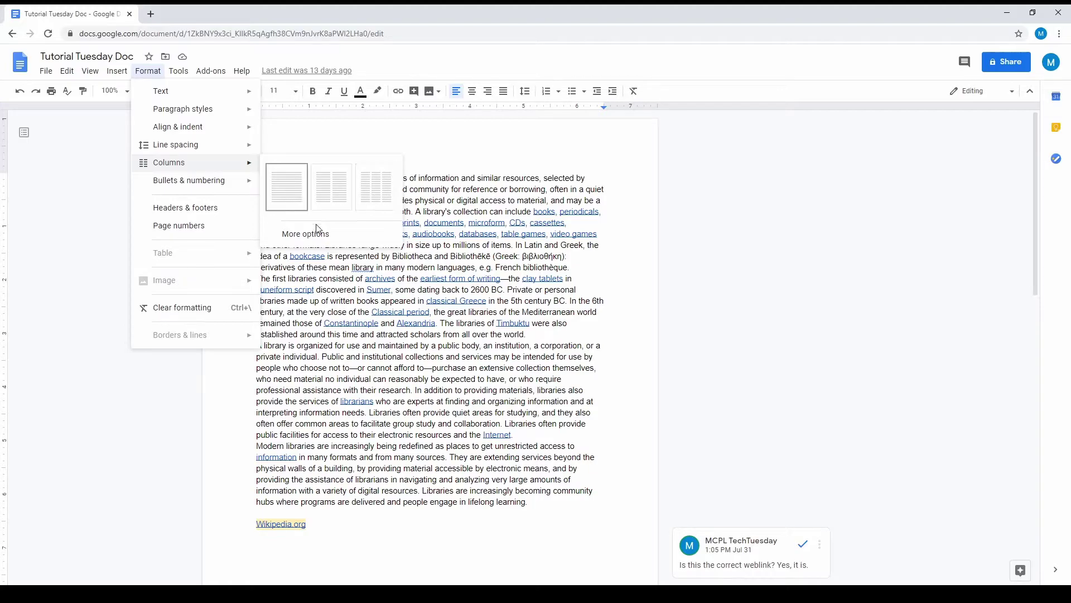
{"action": "left_click", "coordinate": [335, 200]}
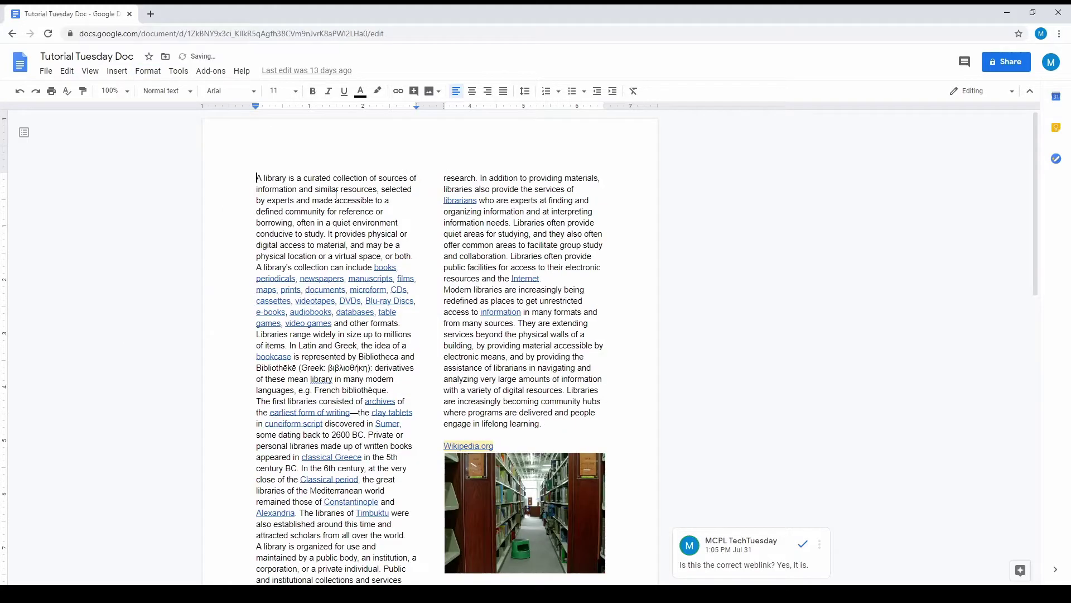
{"action": "scroll", "coordinate": [347, 206], "scroll_direction": "down", "scroll_amount": 1}
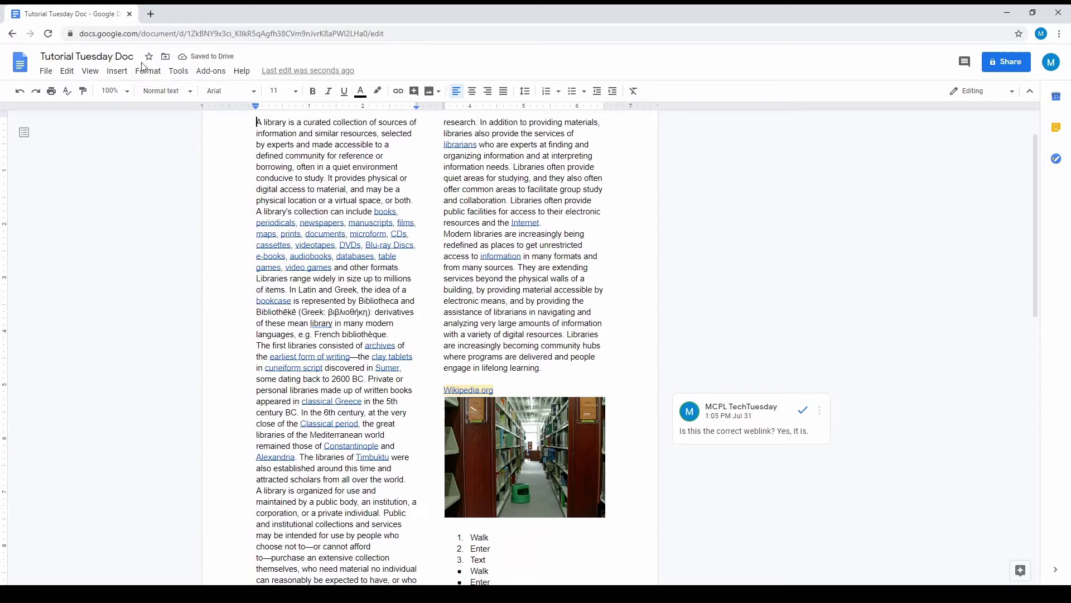
{"action": "left_click", "coordinate": [147, 71]}
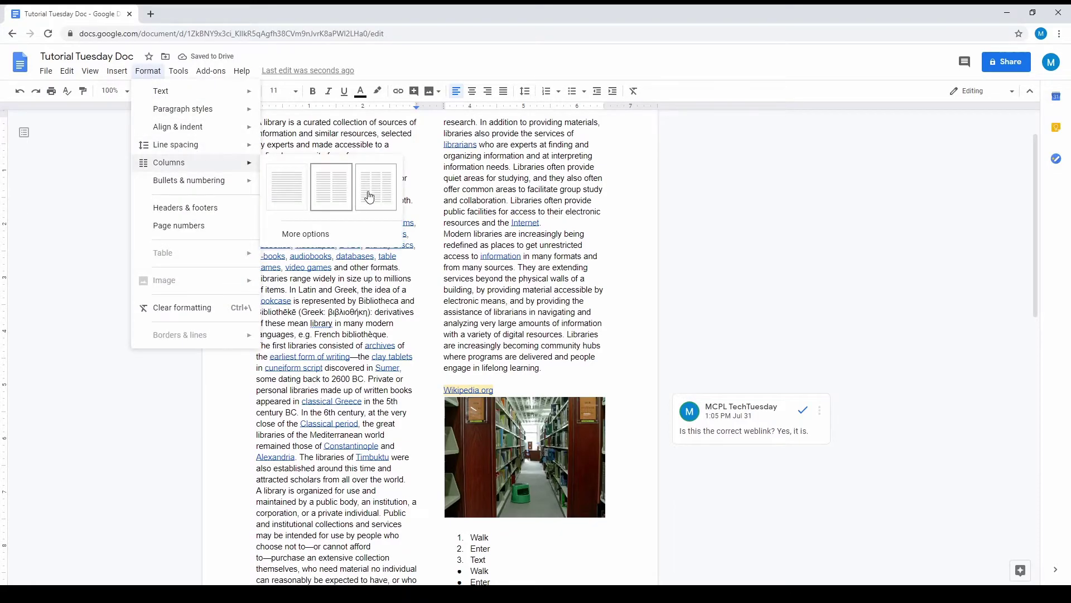
{"action": "left_click", "coordinate": [371, 191]}
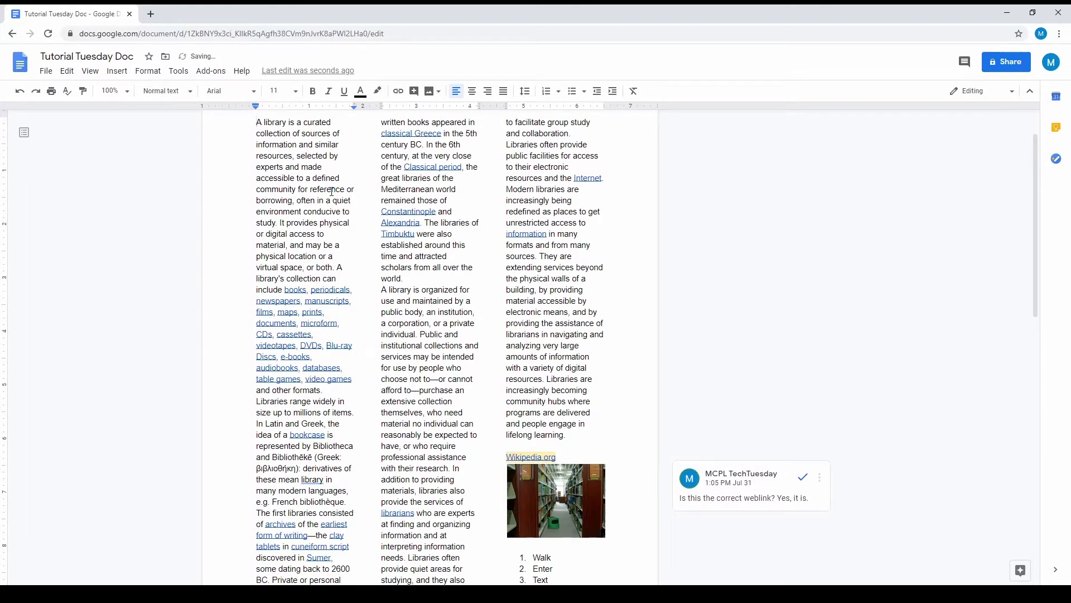
- Customize the column layout with 3 columns, 0.22 inch spacing and a line between columns
{"action": "left_click", "coordinate": [138, 76]}
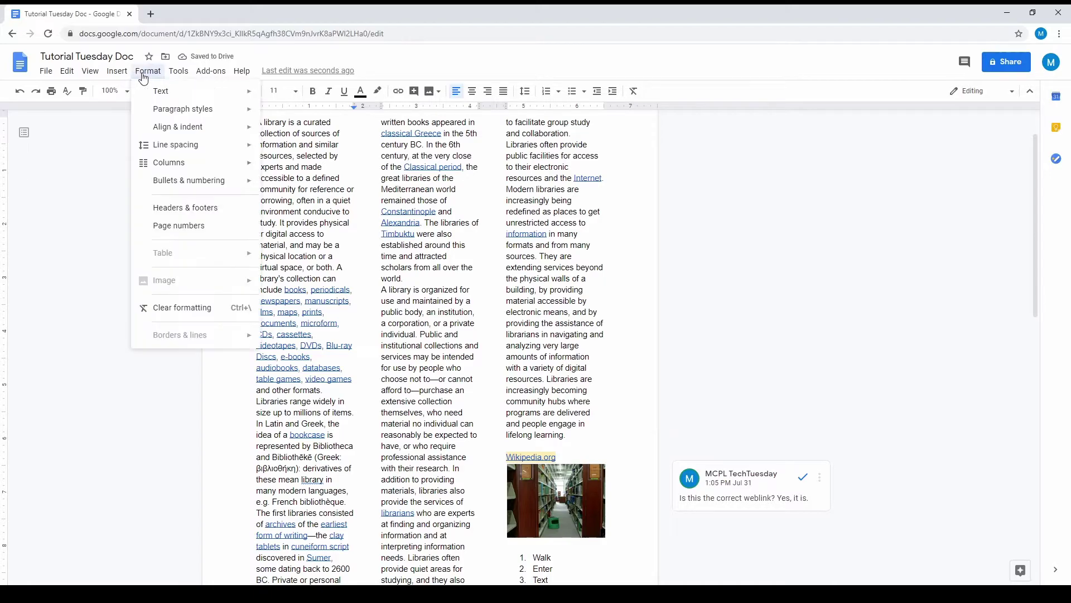
{"action": "mouse_move", "coordinate": [245, 162]}
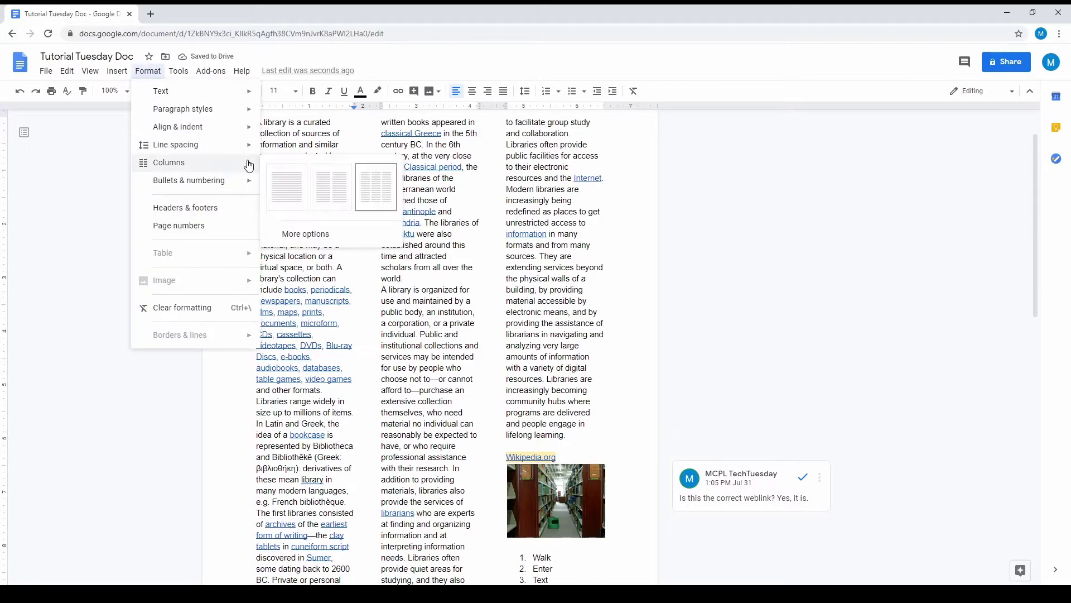
{"action": "left_click", "coordinate": [313, 233]}
{"action": "left_click", "coordinate": [597, 281]}
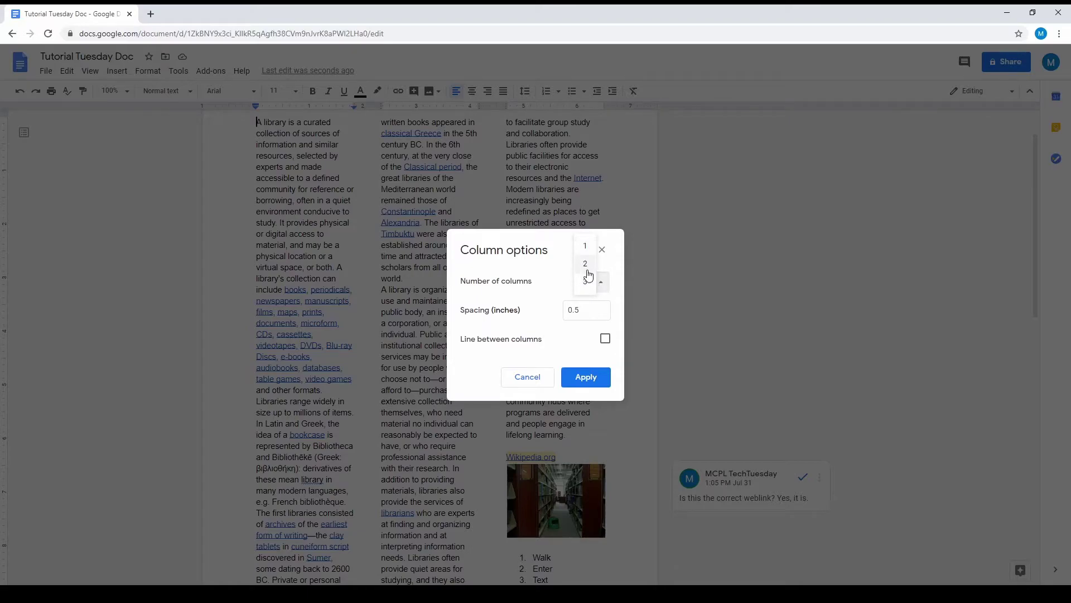
{"action": "left_click", "coordinate": [586, 282]}
{"action": "left_click", "coordinate": [592, 310]}
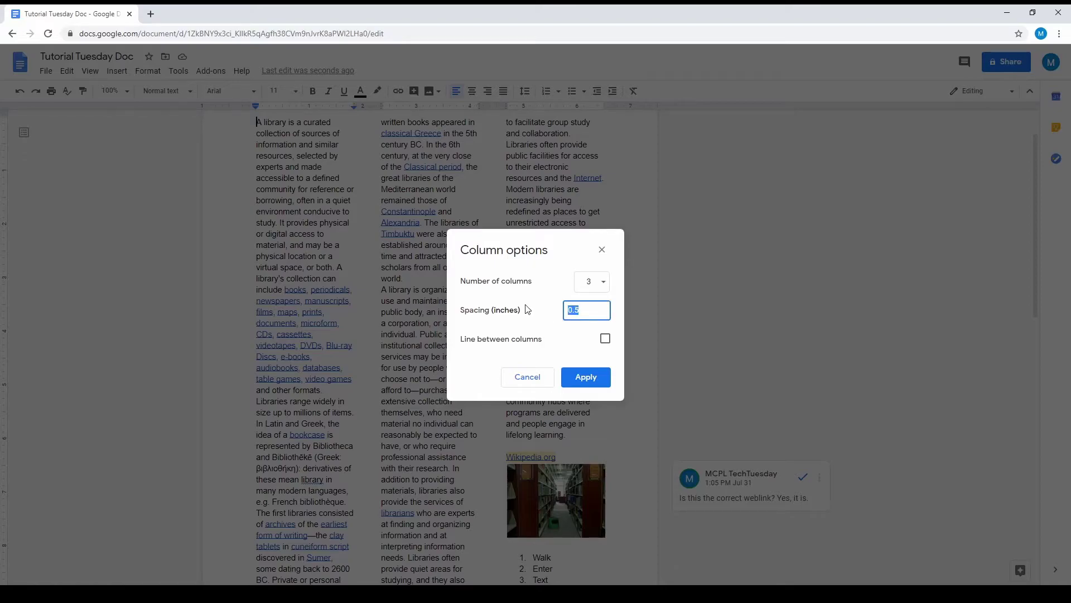
{"action": "type", "text": "0.22"}
{"action": "left_click", "coordinate": [605, 339]}
{"action": "left_click", "coordinate": [590, 376]}
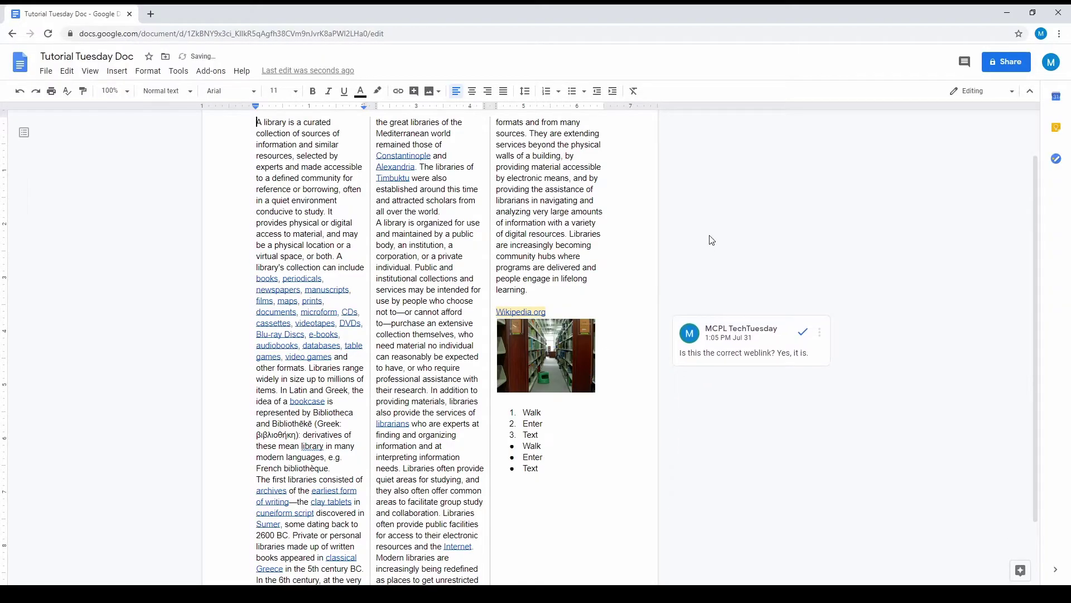
{"action": "scroll", "coordinate": [723, 250], "scroll_direction": "up", "scroll_amount": 2}
{"action": "scroll", "coordinate": [722, 249], "scroll_direction": "down", "scroll_amount": 1}
- Undo the three column layout changes to restore the single-column text
{"action": "left_click", "coordinate": [21, 92]}
{"action": "left_click", "coordinate": [20, 92]}
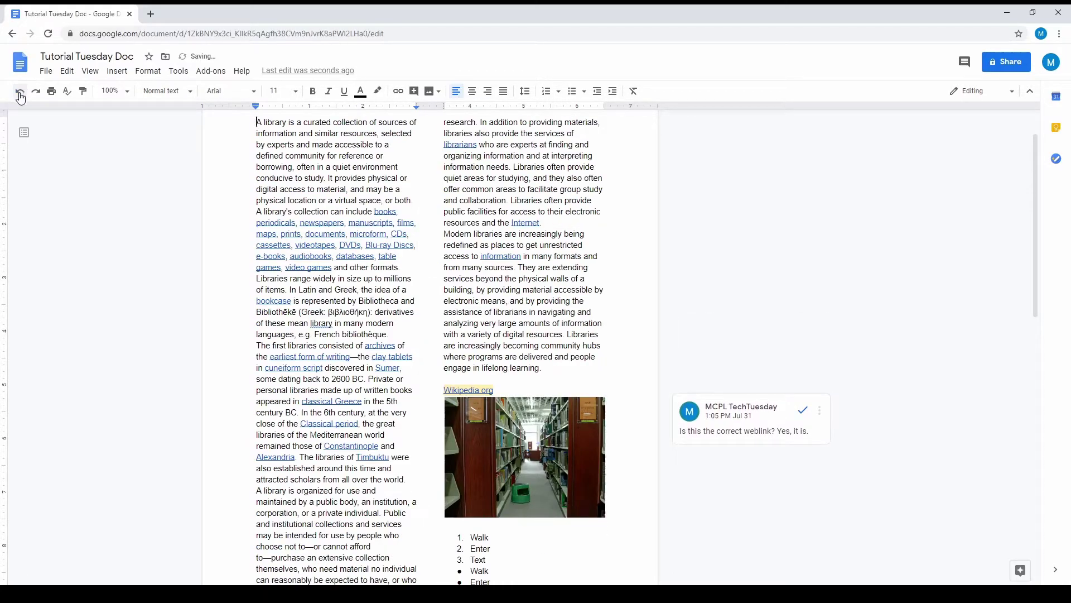
{"action": "left_click", "coordinate": [21, 93]}
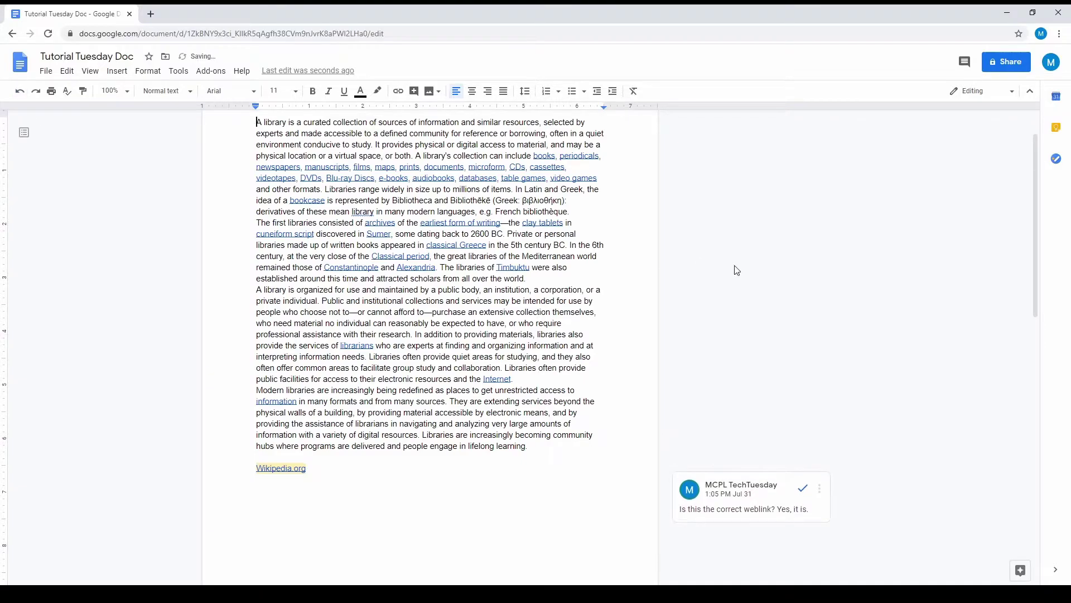
{"action": "scroll", "coordinate": [718, 236], "scroll_direction": "up", "scroll_amount": 1}
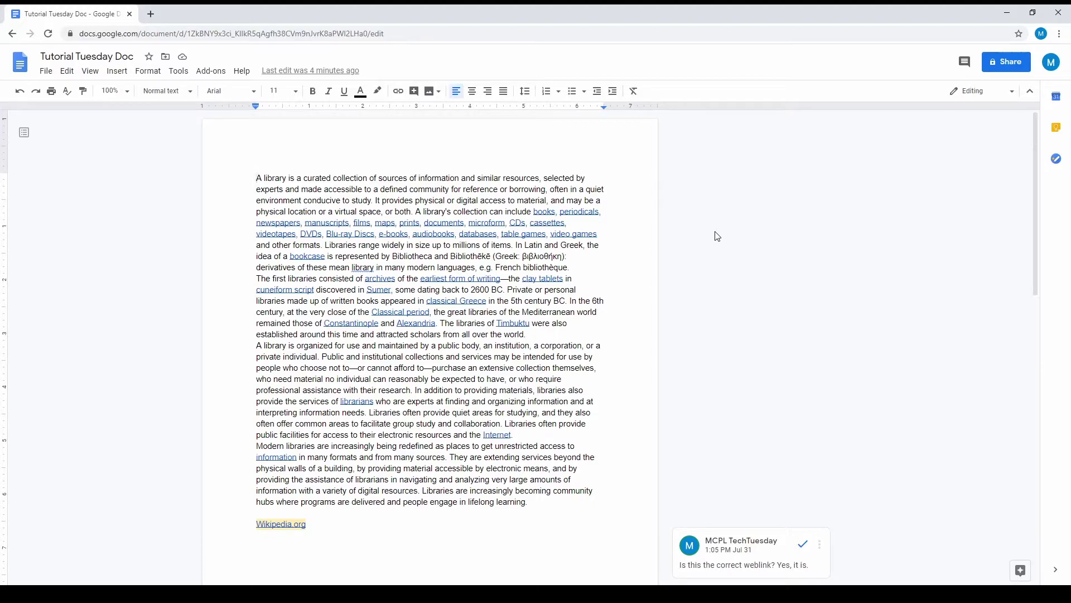
- Search the document for "greece" and for "some"
{"action": "key", "text": "ctrl+f"}
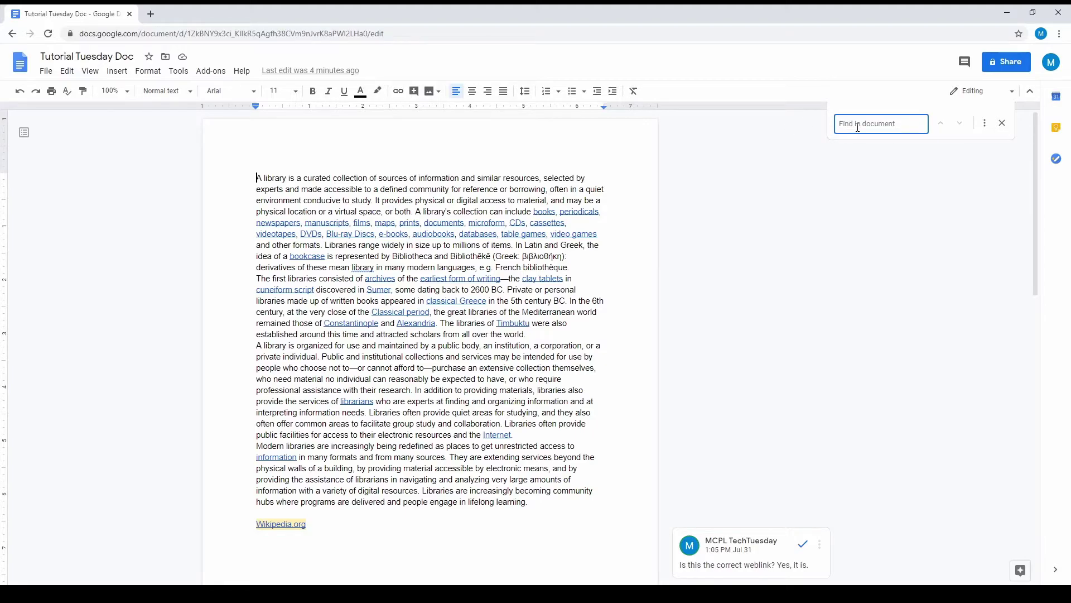
{"action": "type", "text": "greece"}
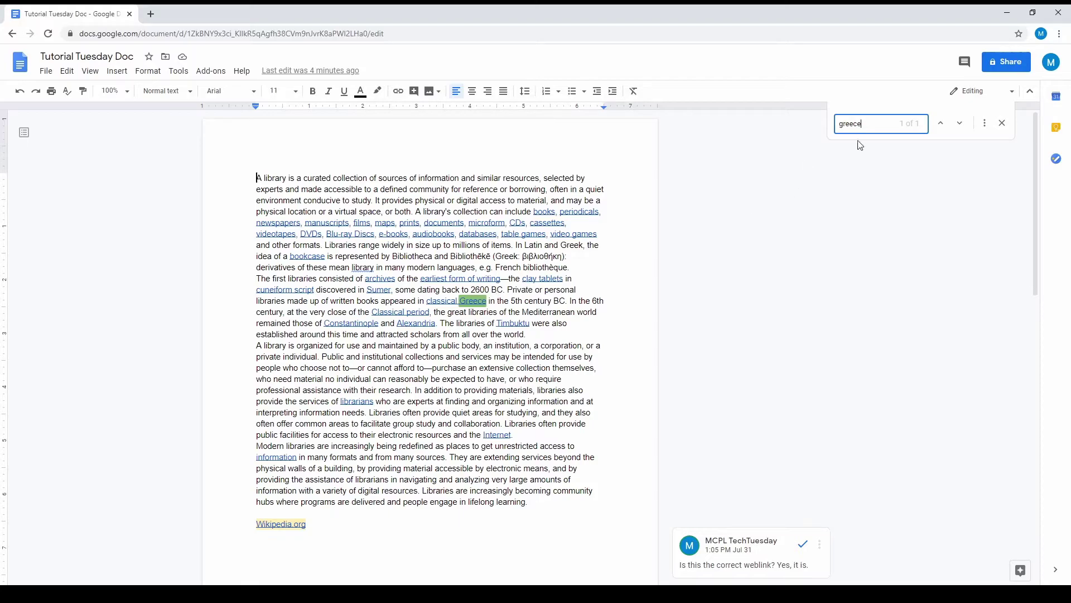
{"action": "double_click", "coordinate": [852, 122]}
{"action": "type", "text": "some"}
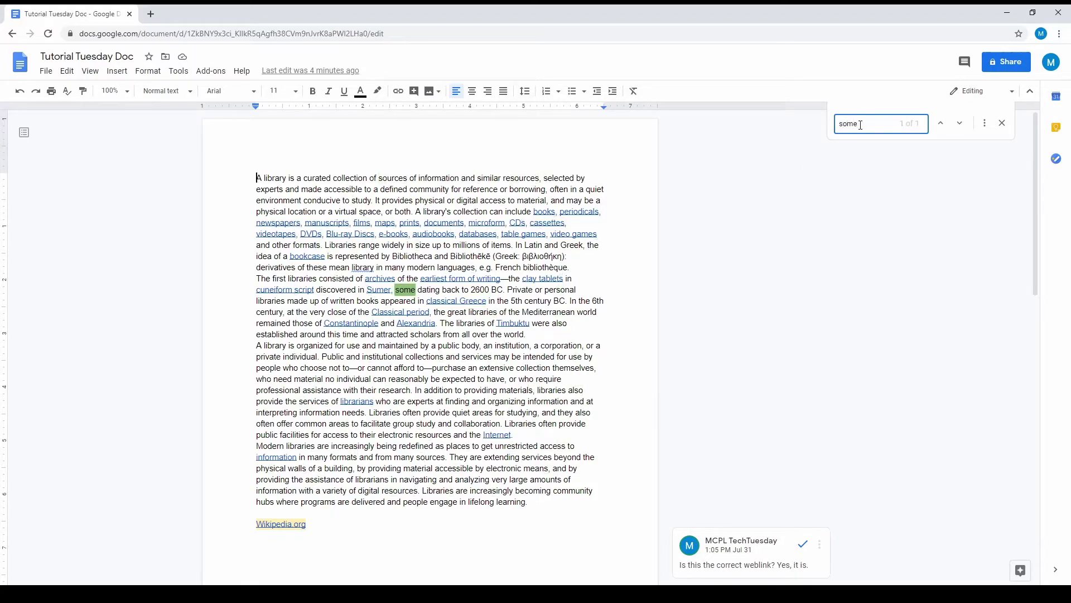
- Replace the search term with "and" to find every occurrence in the document
{"action": "key", "text": "BackSpace"}
{"action": "key", "text": "BackSpace"}
{"action": "key", "text": "BackSpace"}
{"action": "key", "text": "BackSpace"}
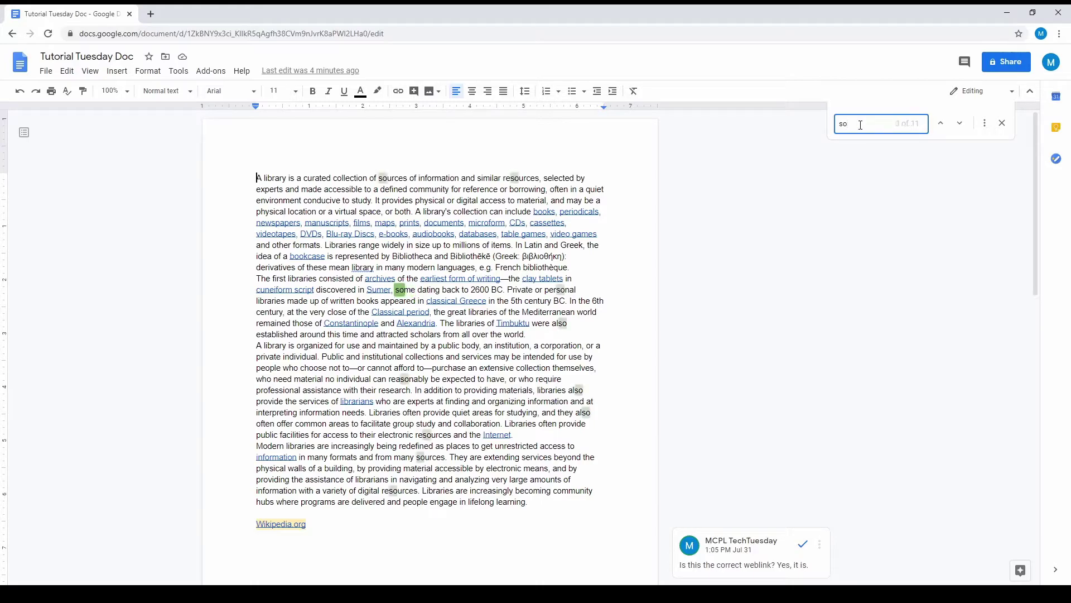
{"action": "type", "text": "and"}
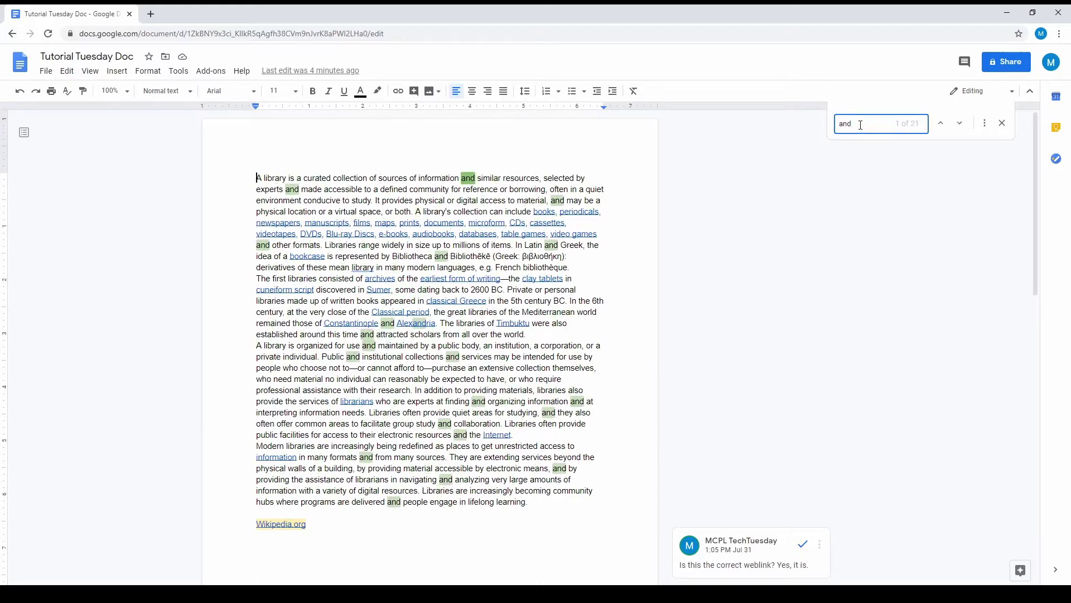
- Step forward through the occurrences of "and" in the document
{"action": "left_click", "coordinate": [962, 126]}
{"action": "left_click", "coordinate": [962, 126]}
{"action": "left_click", "coordinate": [962, 126]}
{"action": "left_click", "coordinate": [962, 126]}
{"action": "left_click", "coordinate": [962, 126]}
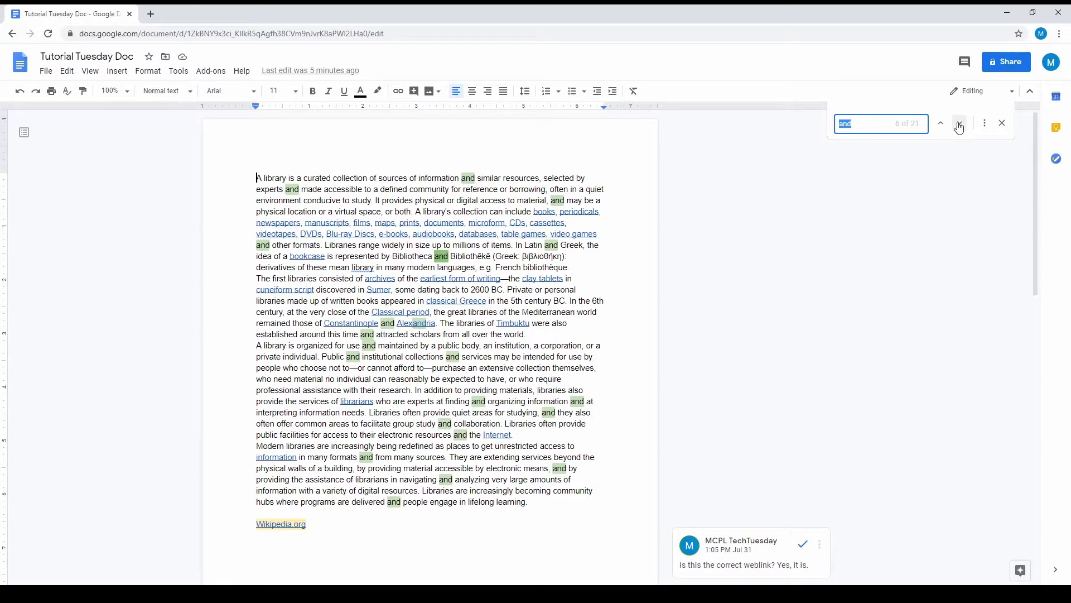
{"action": "left_click", "coordinate": [961, 128]}
{"action": "left_click", "coordinate": [960, 127]}
{"action": "left_click", "coordinate": [961, 127]}
{"action": "left_click", "coordinate": [960, 127]}
{"action": "left_click", "coordinate": [961, 127]}
{"action": "left_click", "coordinate": [961, 127]}
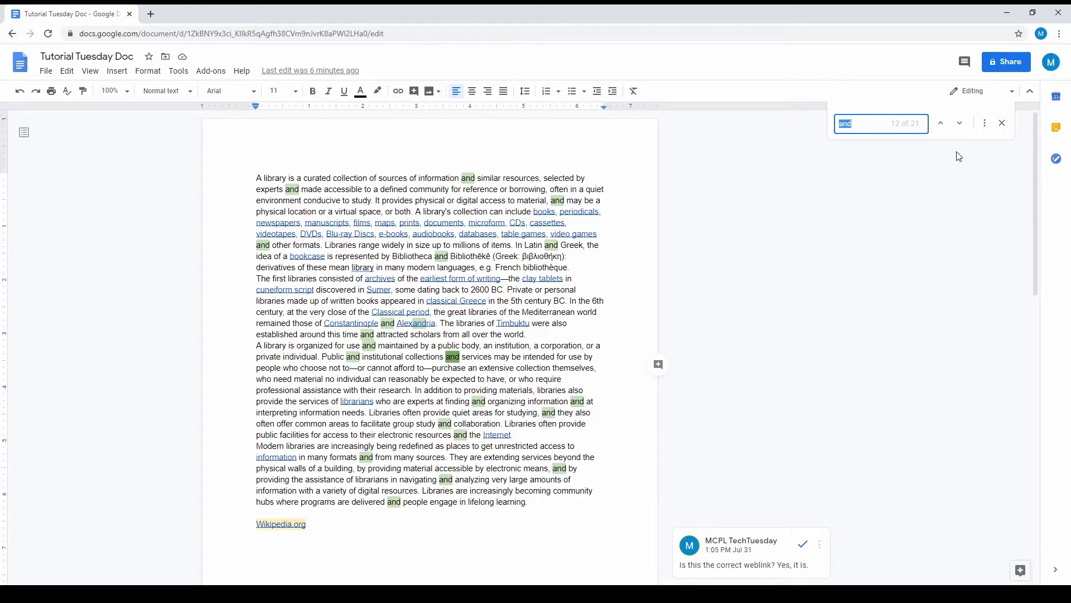
- Set "library" as the replacement for "and" in Find and replace, and move the dialog off the text
{"action": "left_click", "coordinate": [983, 126]}
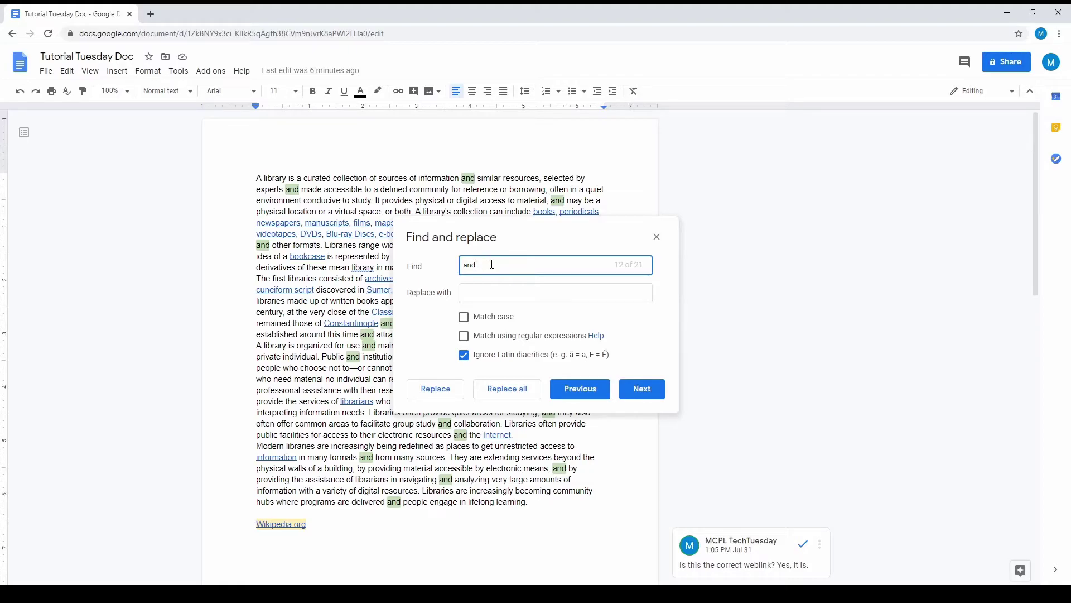
{"action": "left_click", "coordinate": [497, 295]}
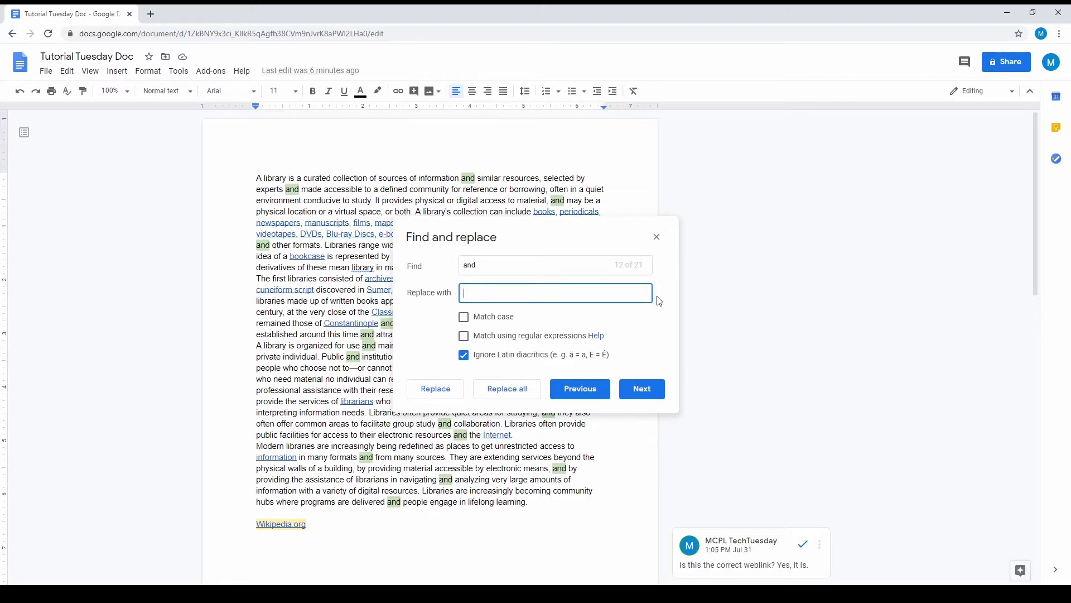
{"action": "type", "text": "librr"}
{"action": "key", "text": "BackSpace"}
{"action": "key", "text": "BackSpace"}
{"action": "type", "text": "ary"}
{"action": "left_click_drag", "start_coordinate": [433, 240], "coordinate": [688, 248]}
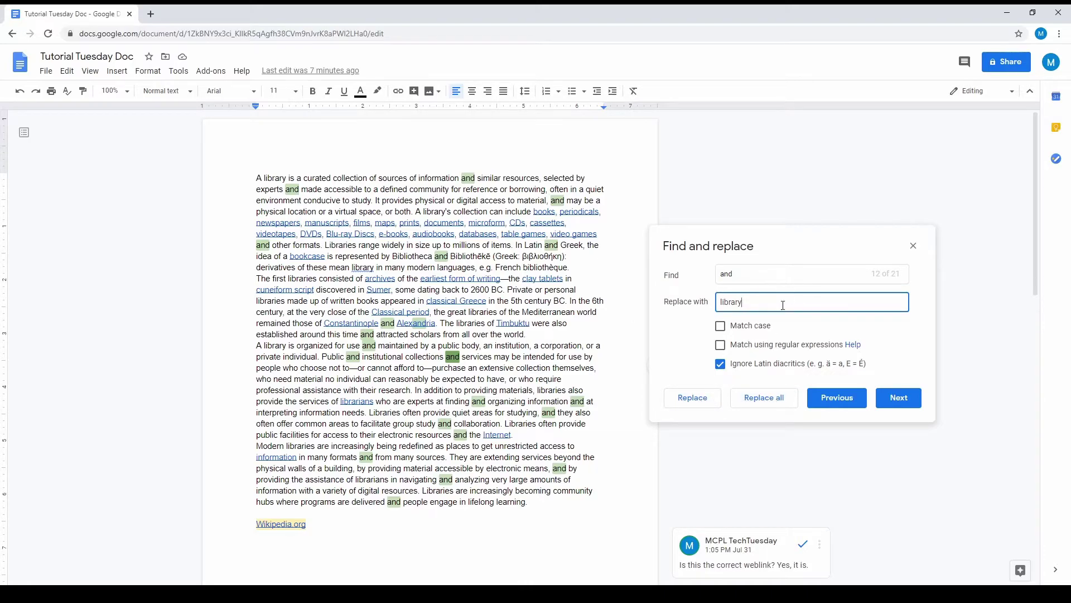
- Replace every occurrence of "and" with "library" in the document, and undo the replacement after closing the dialog
{"action": "left_click", "coordinate": [900, 402]}
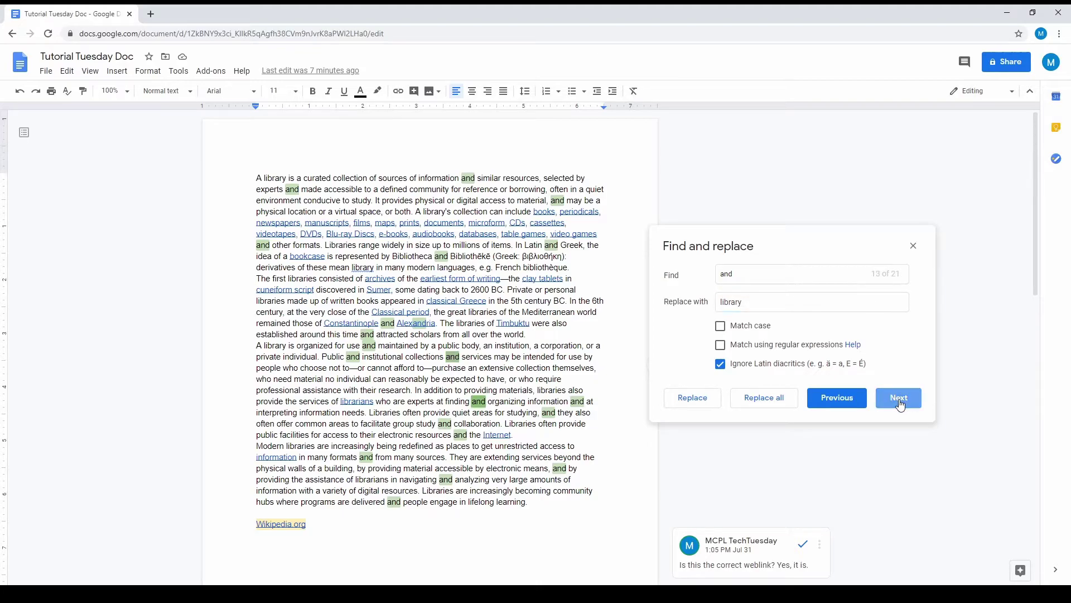
{"action": "left_click", "coordinate": [900, 403]}
{"action": "left_click", "coordinate": [900, 404]}
{"action": "left_click", "coordinate": [766, 404]}
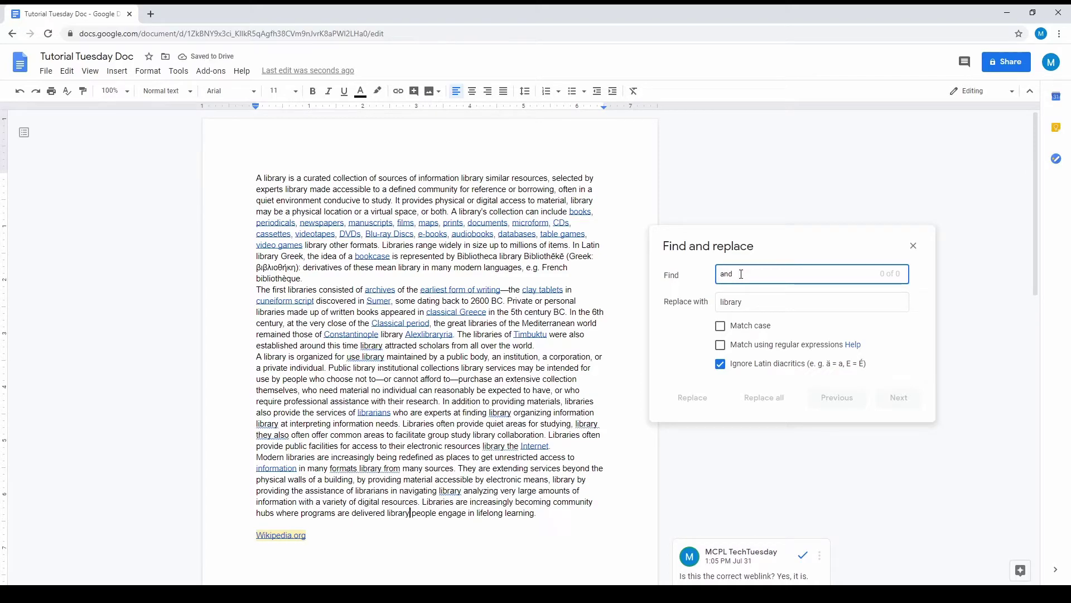
{"action": "left_click", "coordinate": [913, 246]}
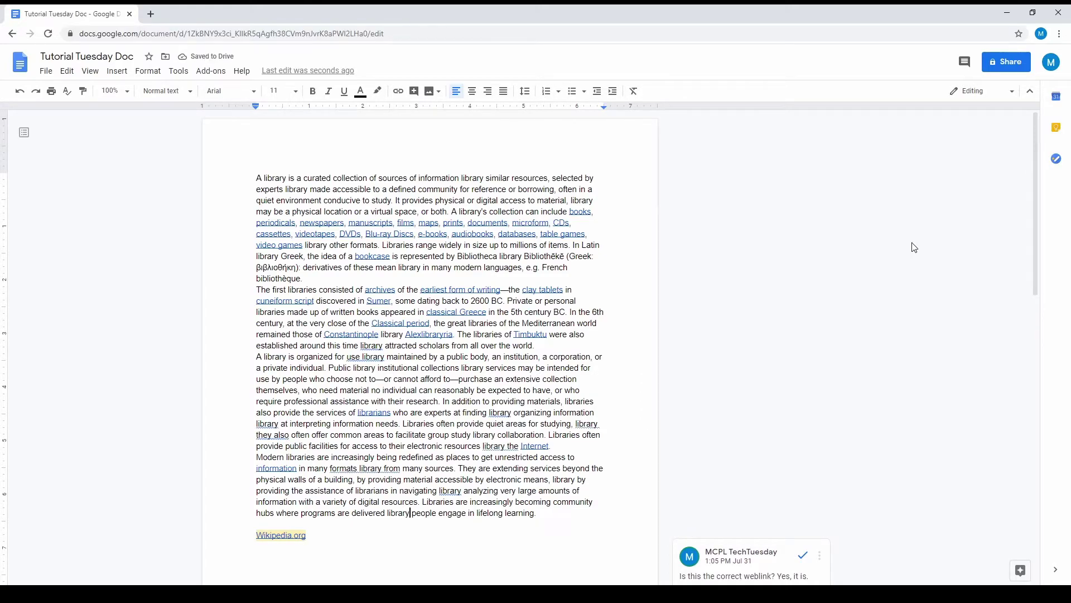
{"action": "left_click", "coordinate": [19, 91]}
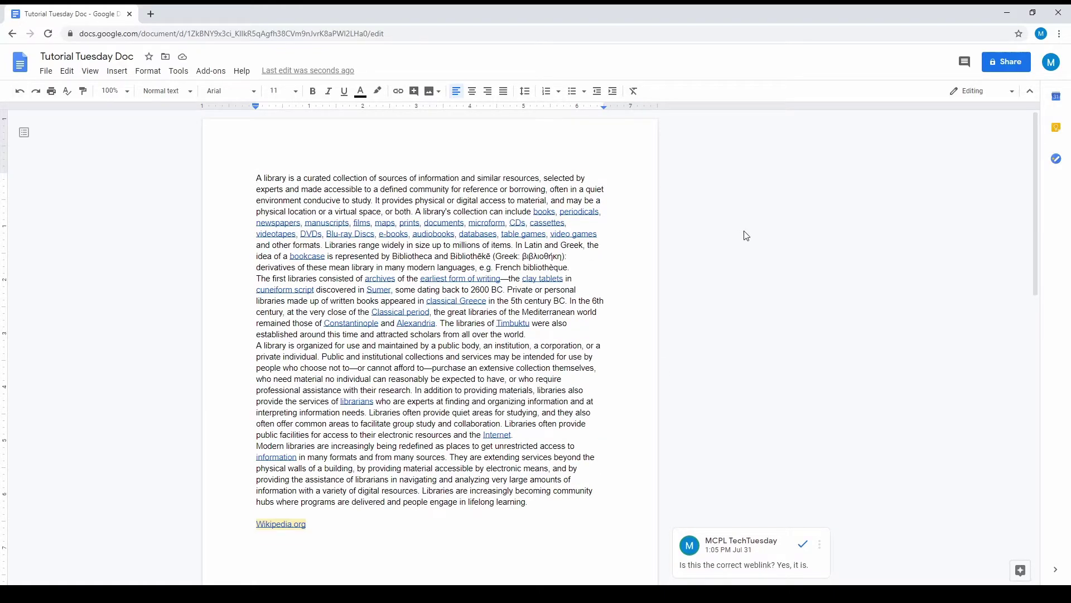
- Turn on the word count display while typing and view its page, word and character details
{"action": "left_click", "coordinate": [180, 72]}
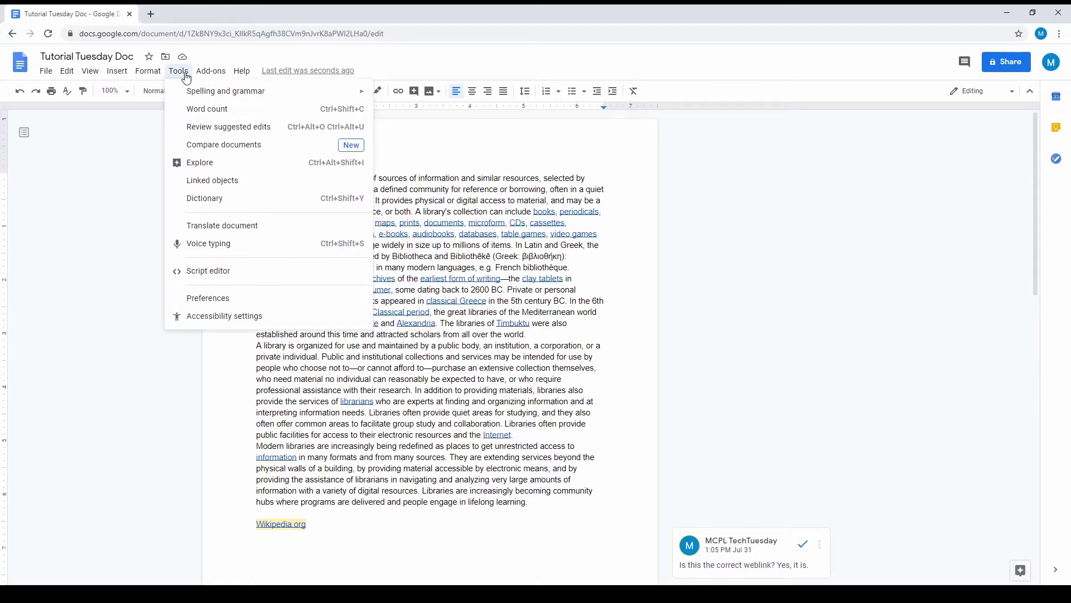
{"action": "left_click", "coordinate": [188, 110]}
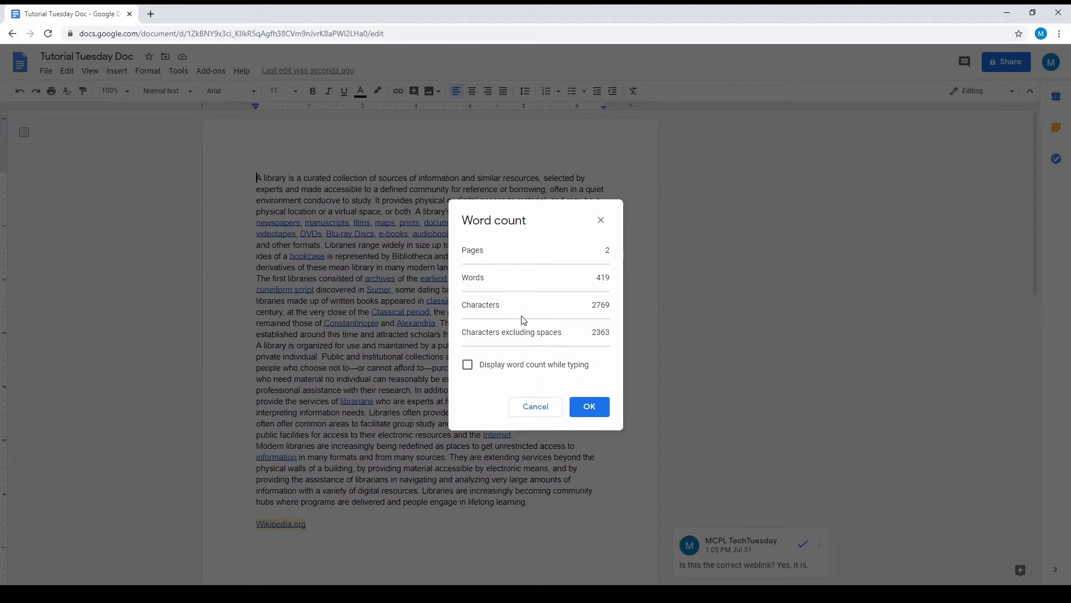
{"action": "left_click", "coordinate": [468, 366]}
{"action": "left_click", "coordinate": [586, 411]}
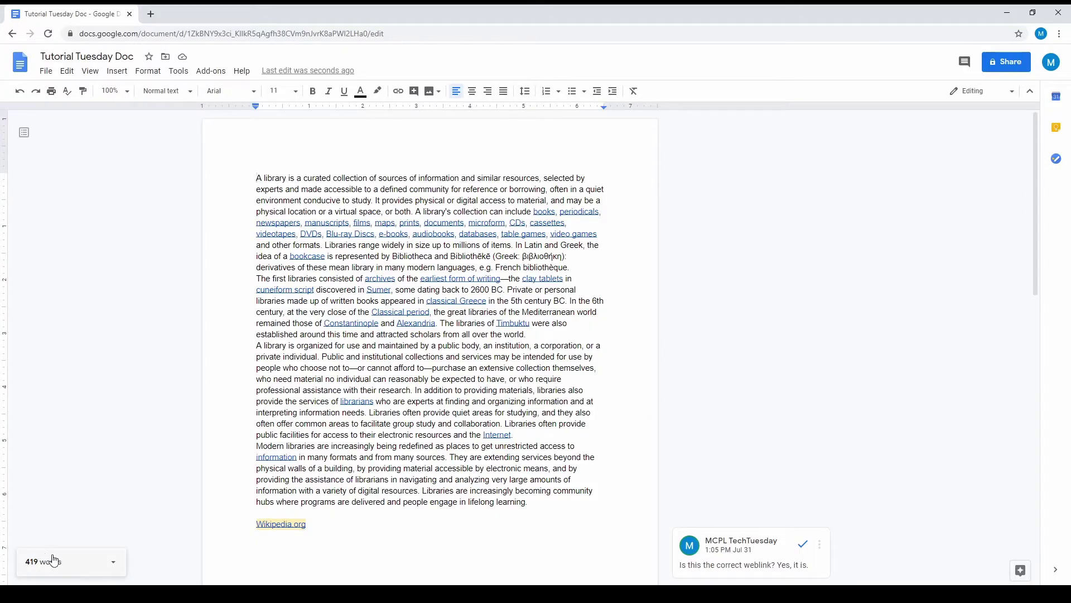
{"action": "left_click", "coordinate": [113, 564]}
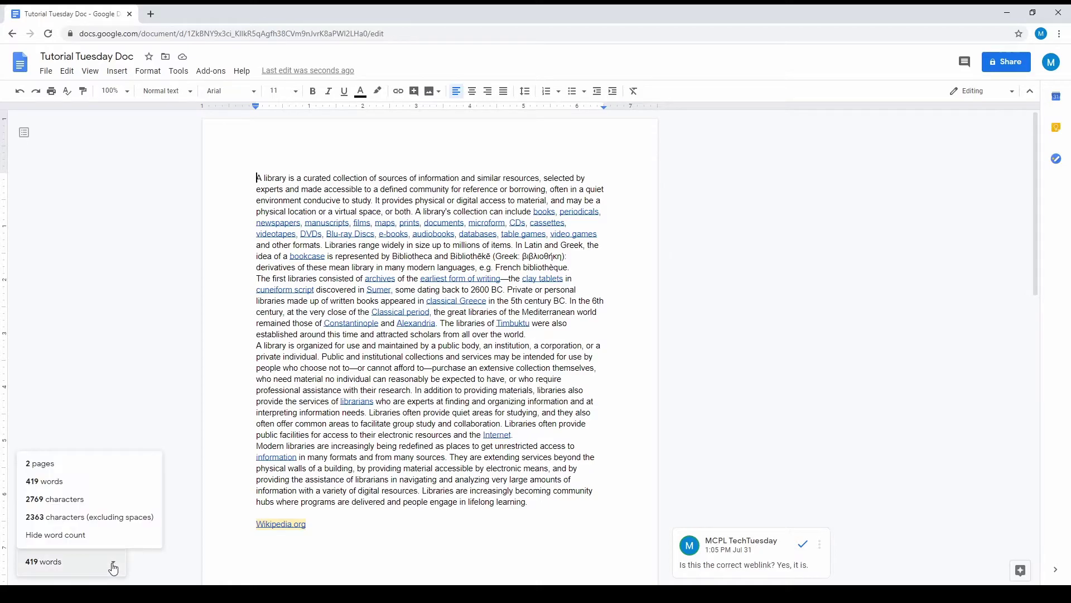
{"action": "left_click", "coordinate": [156, 383]}
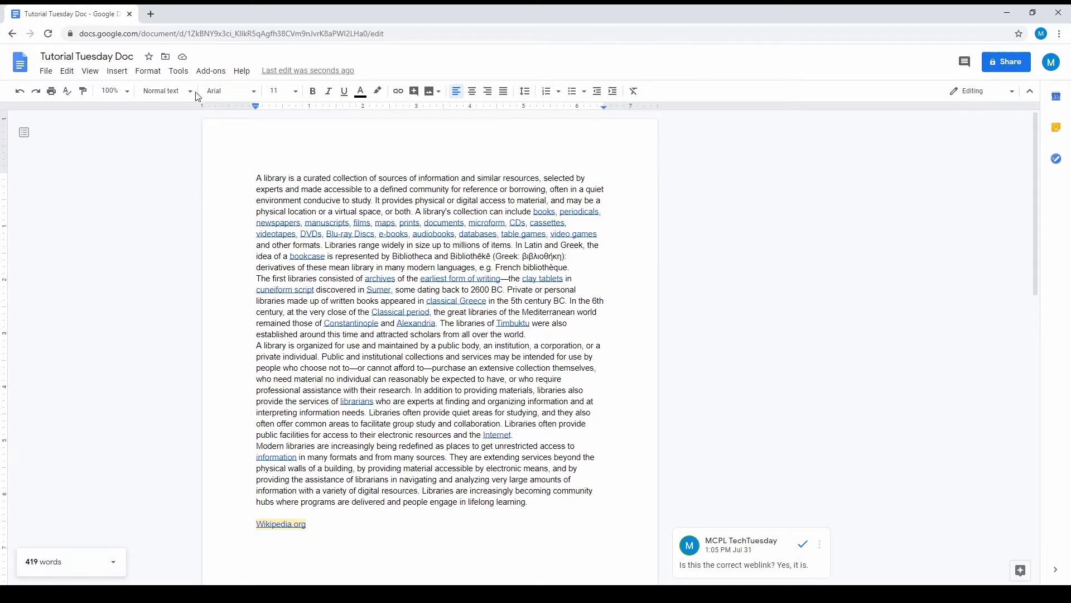
- Turn off the word count display while typing
{"action": "left_click", "coordinate": [188, 77]}
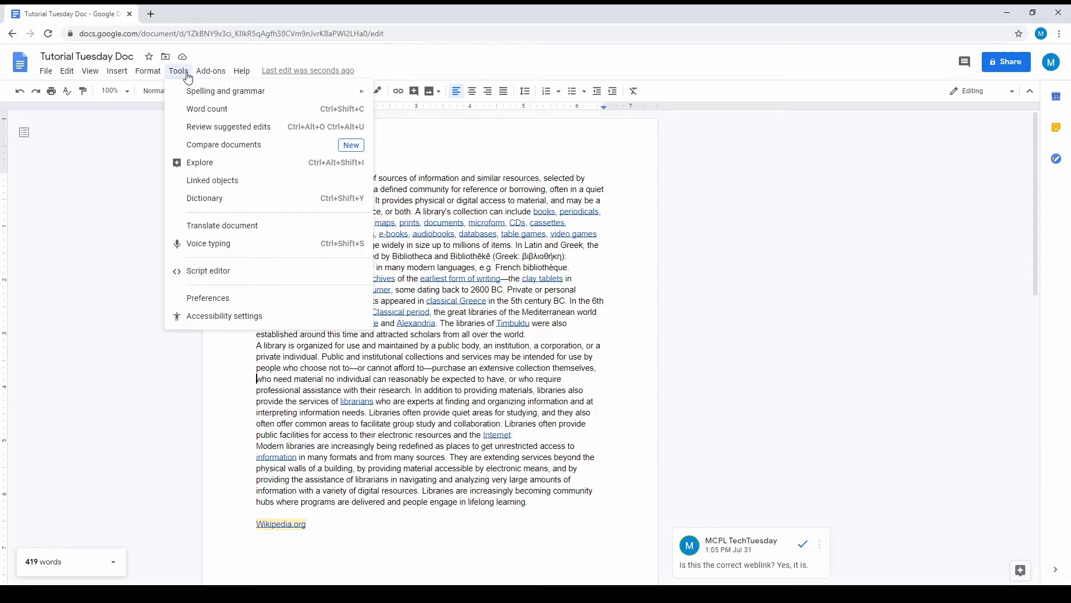
{"action": "left_click", "coordinate": [192, 107]}
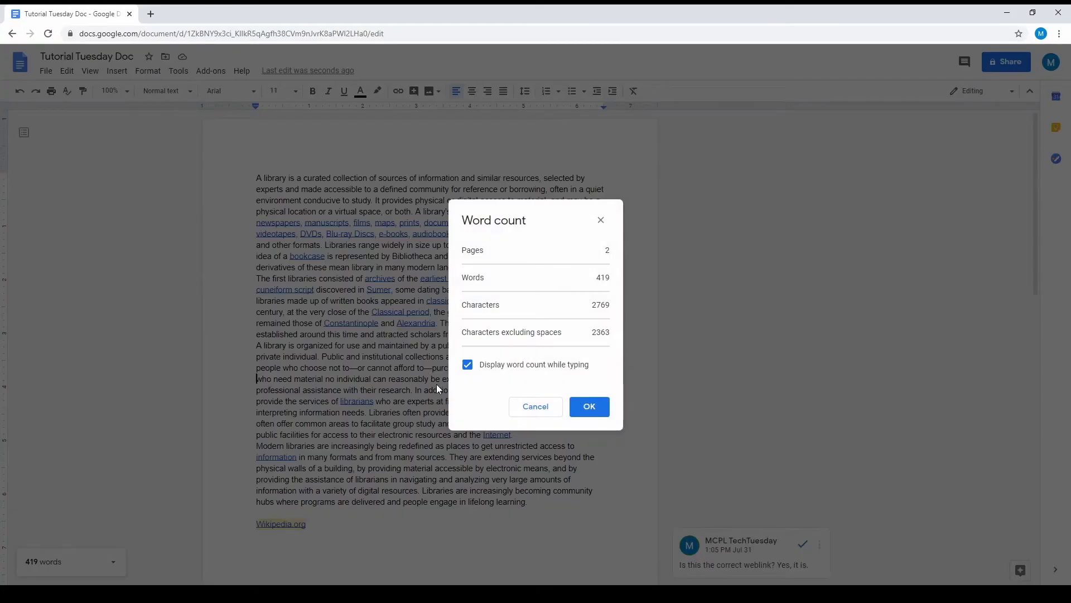
{"action": "left_click", "coordinate": [468, 364]}
{"action": "left_click", "coordinate": [589, 409]}
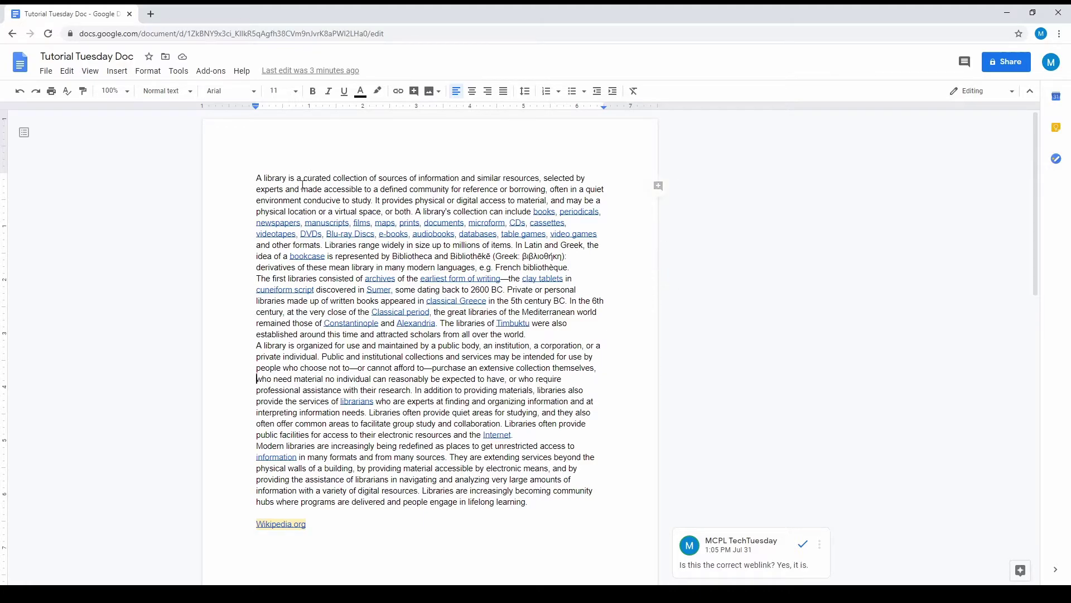
- Add page numbers to the upper-right of every page's header, starting on the first page
{"action": "left_click", "coordinate": [120, 76]}
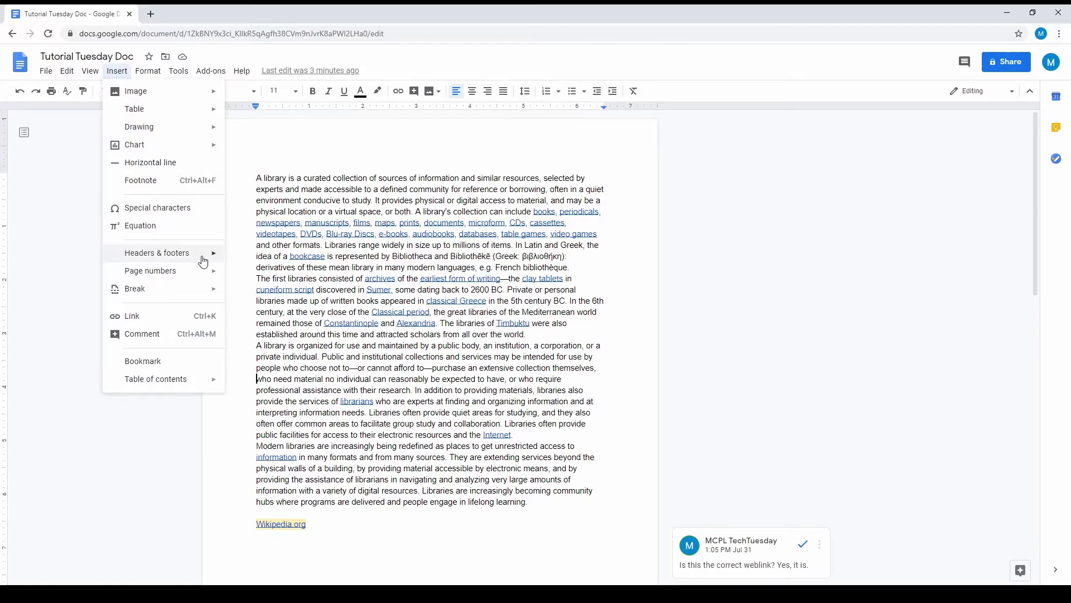
{"action": "mouse_move", "coordinate": [203, 275]}
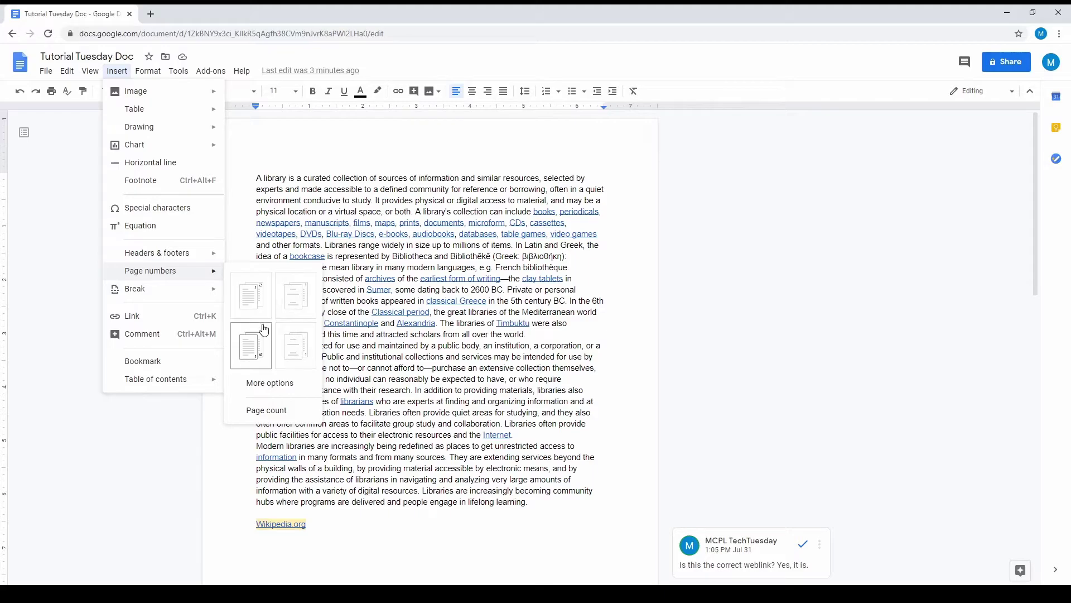
{"action": "left_click", "coordinate": [252, 297]}
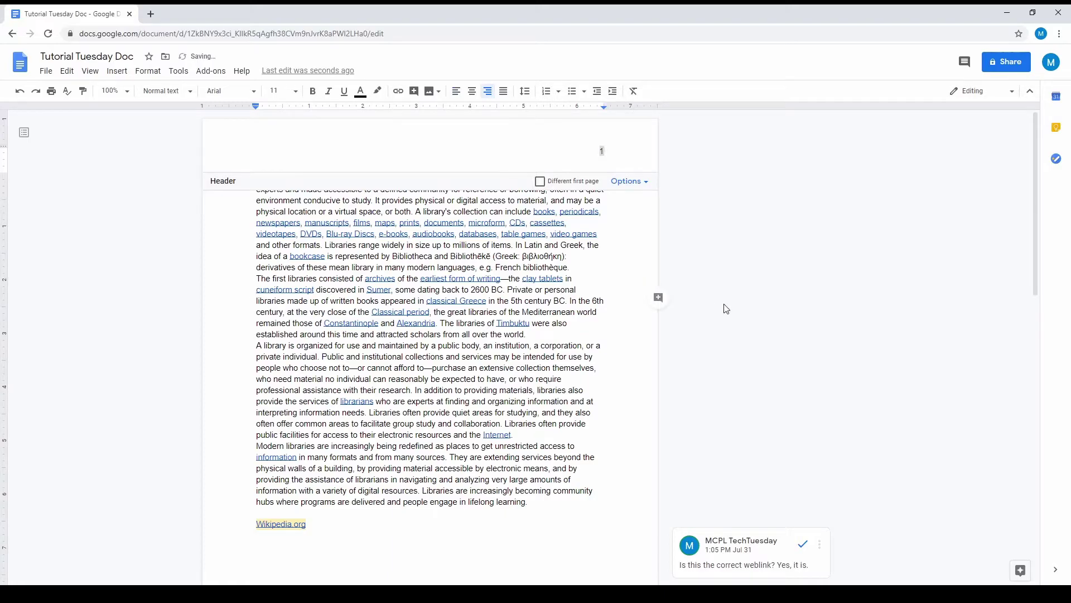
{"action": "left_click", "coordinate": [744, 305]}
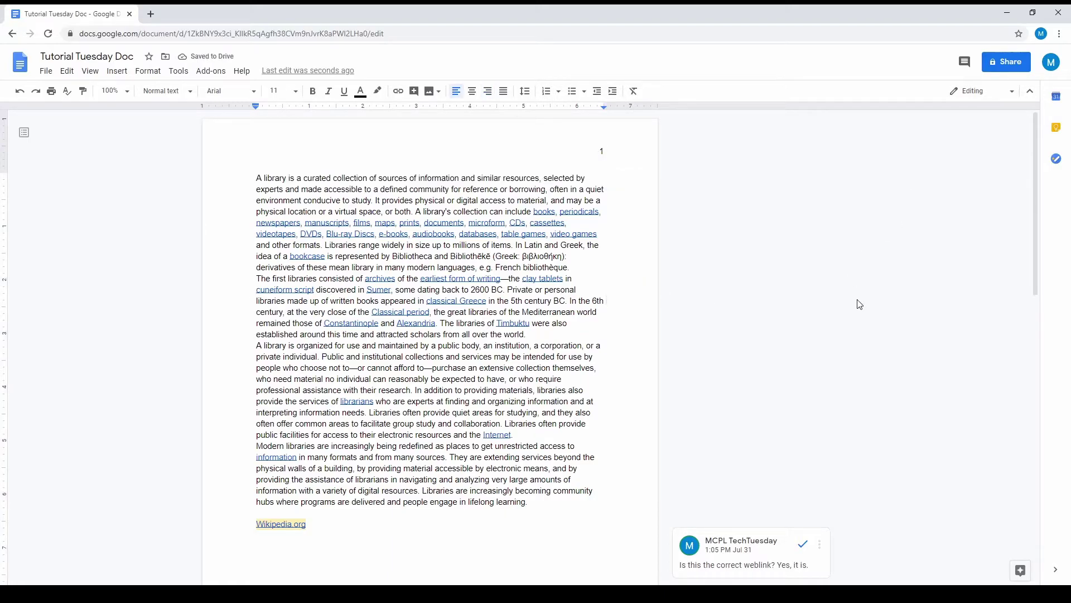
- Insert a page break on a new line below the Wikipedia.org link and check the numbering on both pages
{"action": "left_click", "coordinate": [362, 522]}
{"action": "key", "text": "Return"}
{"action": "key", "text": "ctrl+Return"}
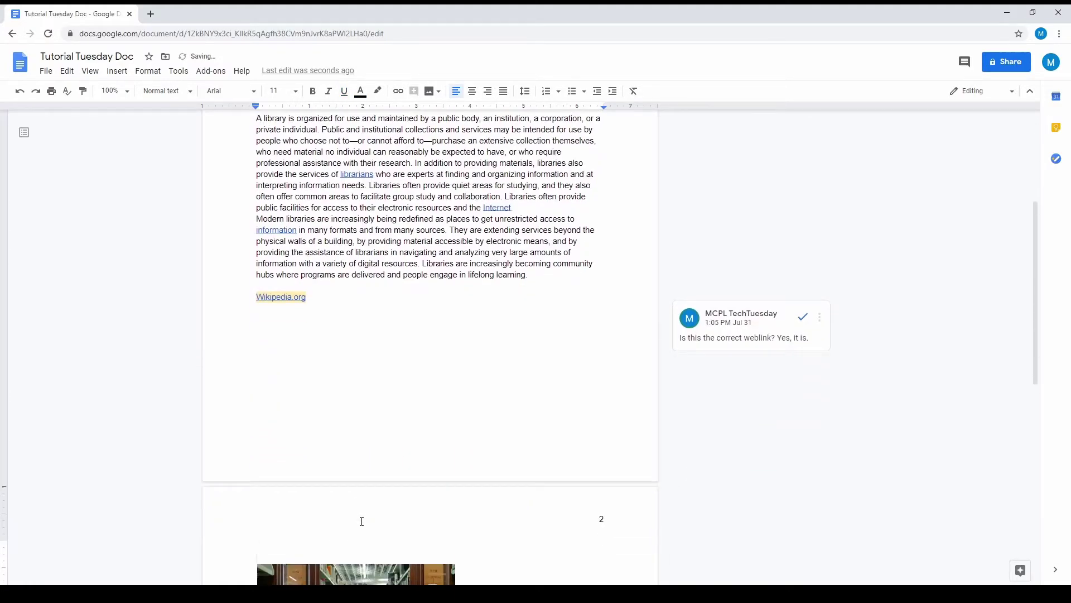
{"action": "scroll", "coordinate": [765, 414], "scroll_direction": "down", "scroll_amount": 9}
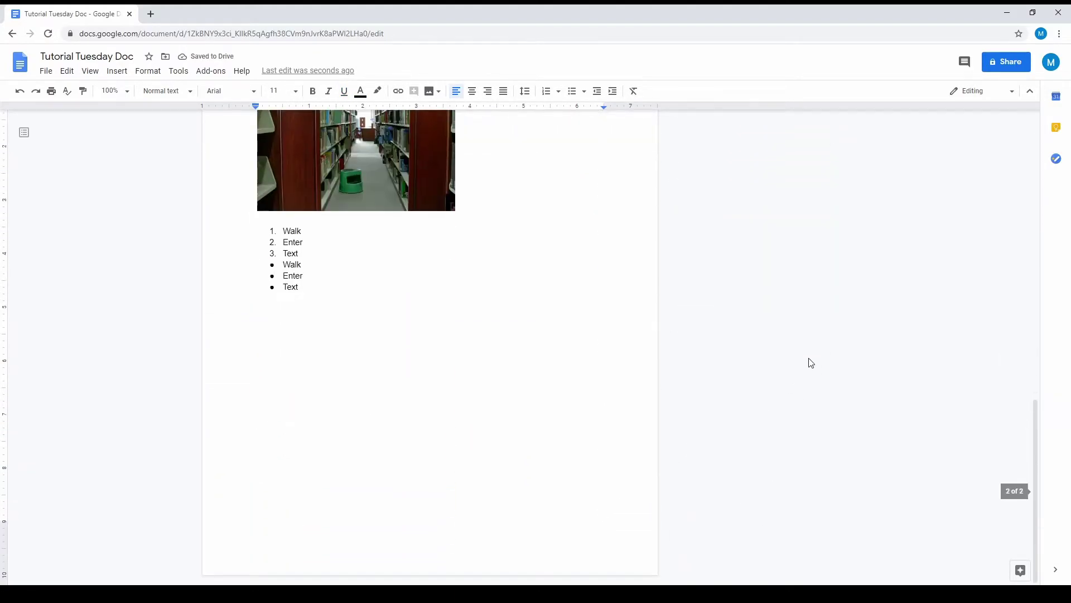
{"action": "scroll", "coordinate": [819, 380], "scroll_direction": "up", "scroll_amount": 5}
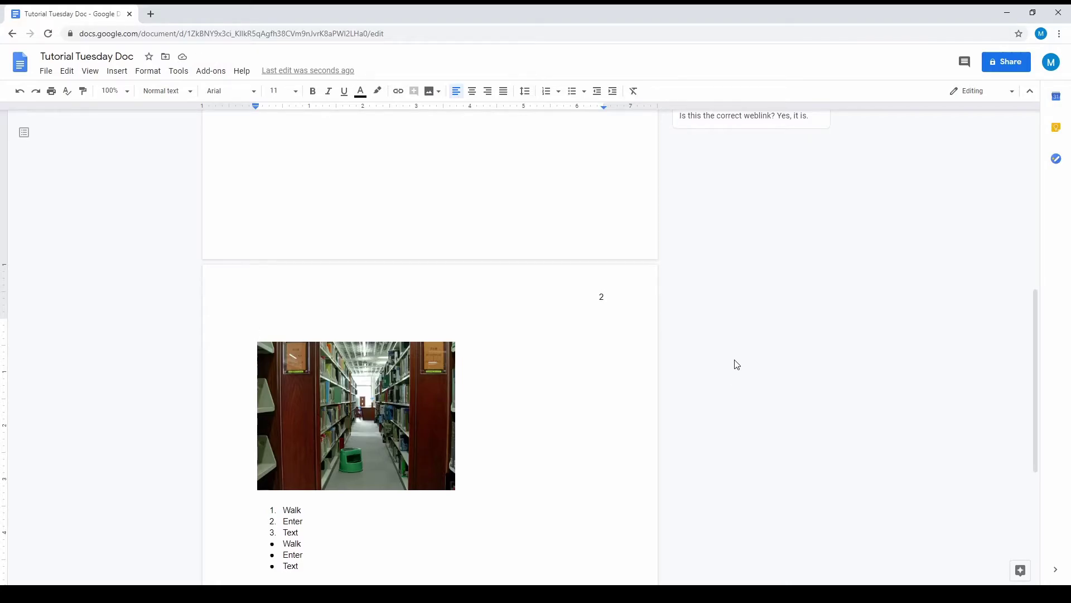
{"action": "scroll", "coordinate": [687, 231], "scroll_direction": "up", "scroll_amount": 8}
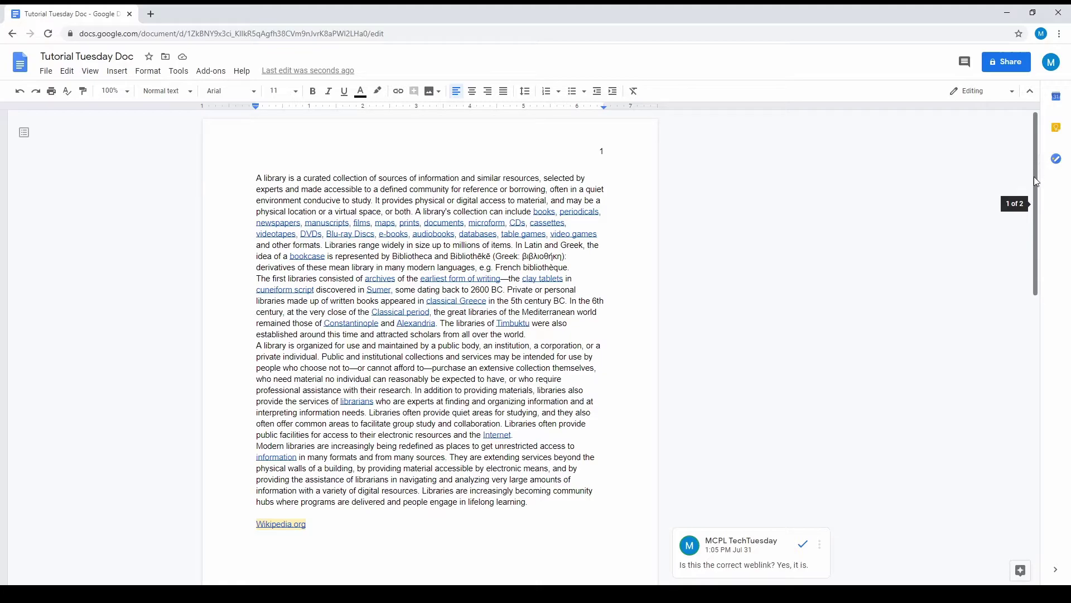
{"action": "left_click_drag", "start_coordinate": [1040, 168], "coordinate": [1038, 471]}
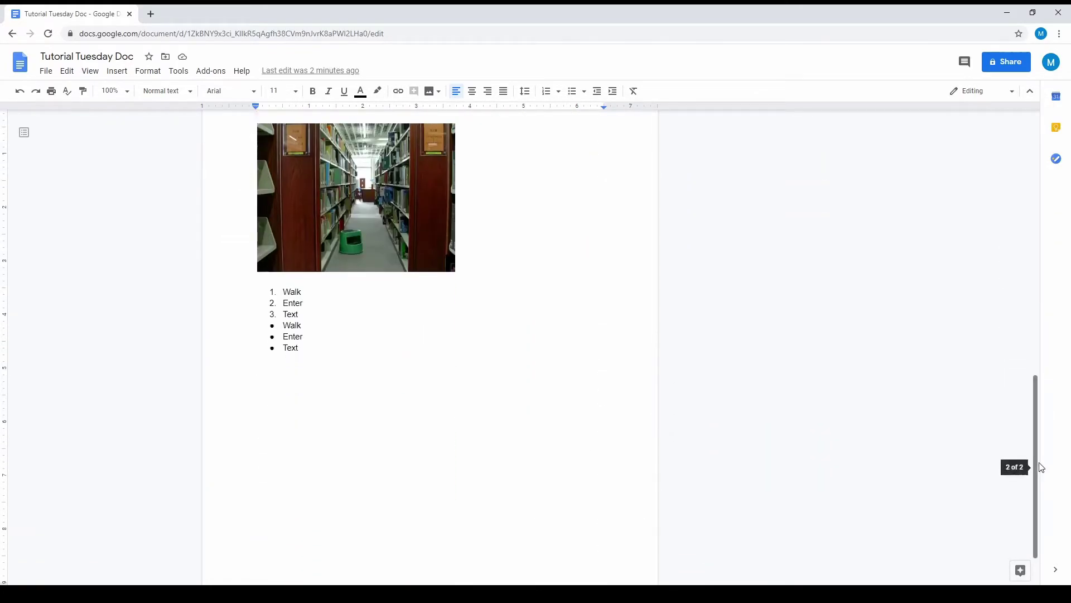
{"action": "left_click_drag", "start_coordinate": [1035, 464], "coordinate": [1026, 218]}
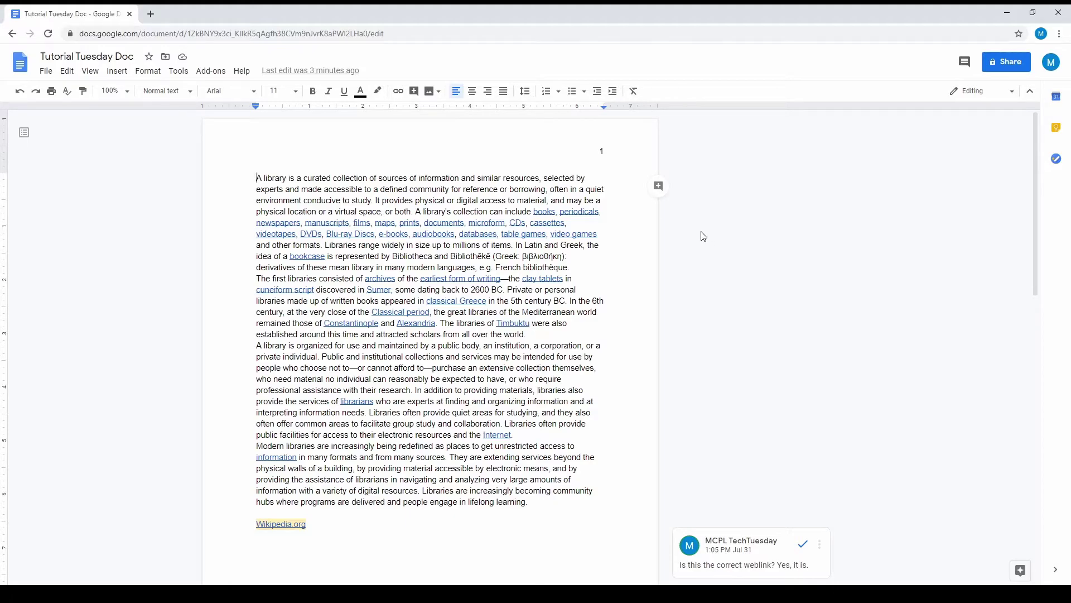
- Add blank lines below the bulleted list at the end of the document for new text
{"action": "scroll", "coordinate": [625, 234], "scroll_direction": "down", "scroll_amount": 13}
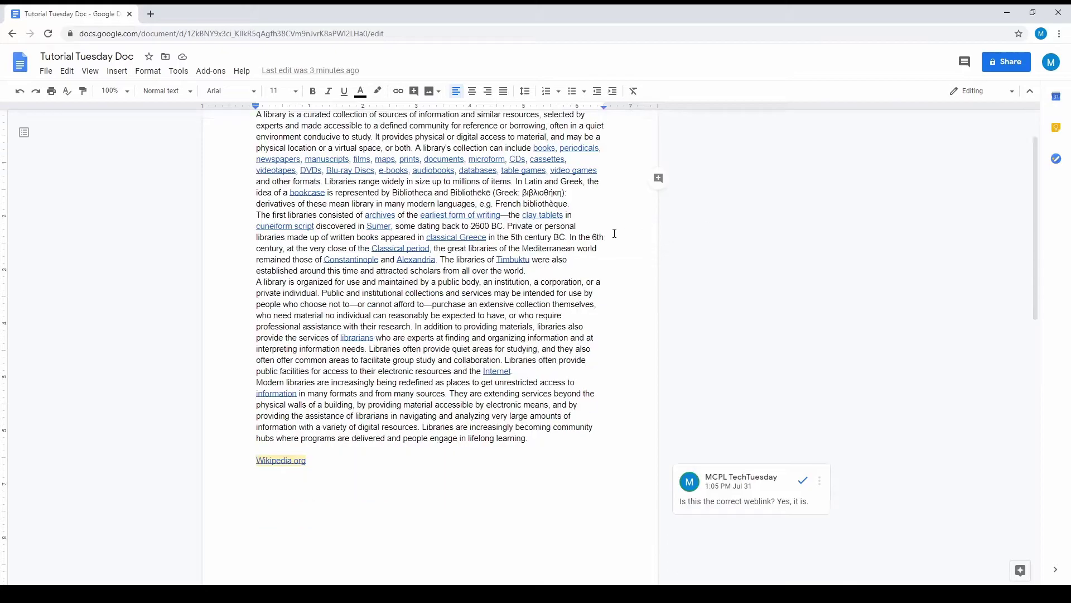
{"action": "left_click", "coordinate": [402, 279]}
{"action": "left_click", "coordinate": [383, 296]}
{"action": "key", "text": "Return"}
{"action": "key", "text": "Return"}
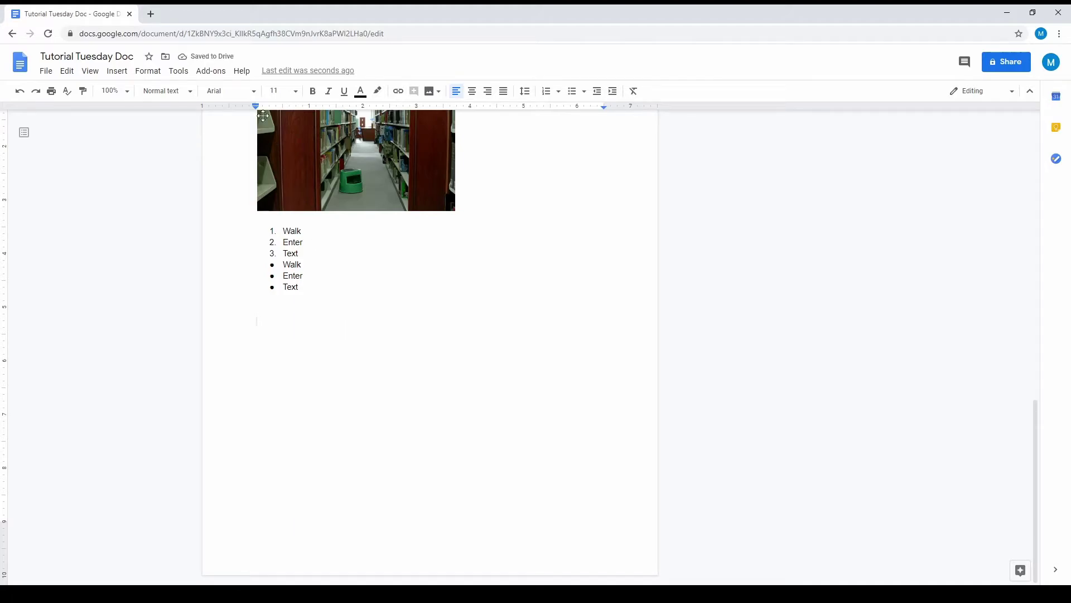
- Dictate a paragraph about speech to text with voice typing in English (US), entering "typing." by hand midway
{"action": "left_click", "coordinate": [178, 70]}
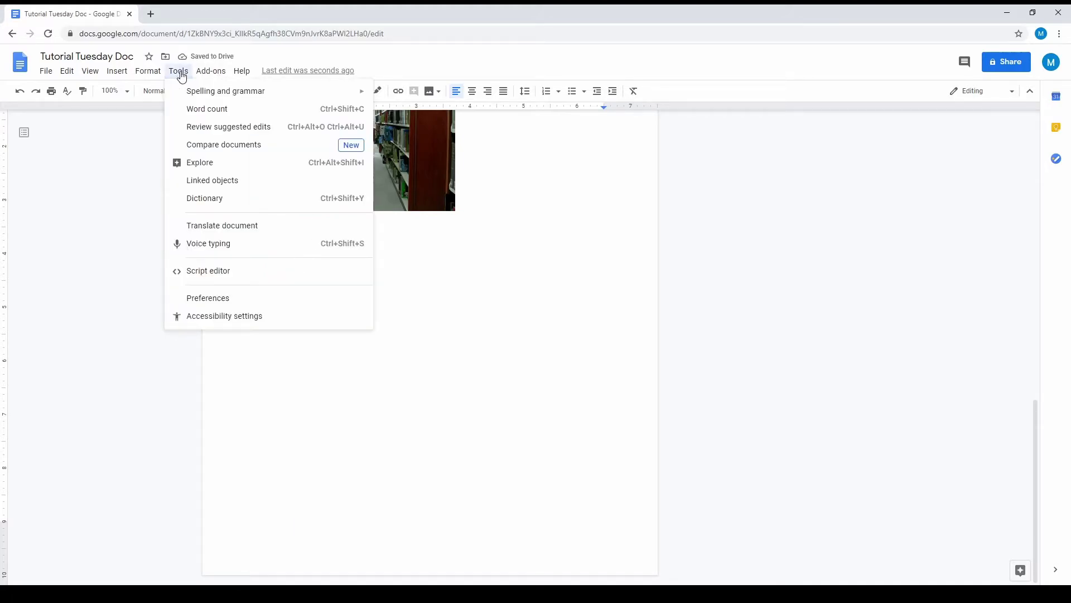
{"action": "left_click", "coordinate": [205, 245]}
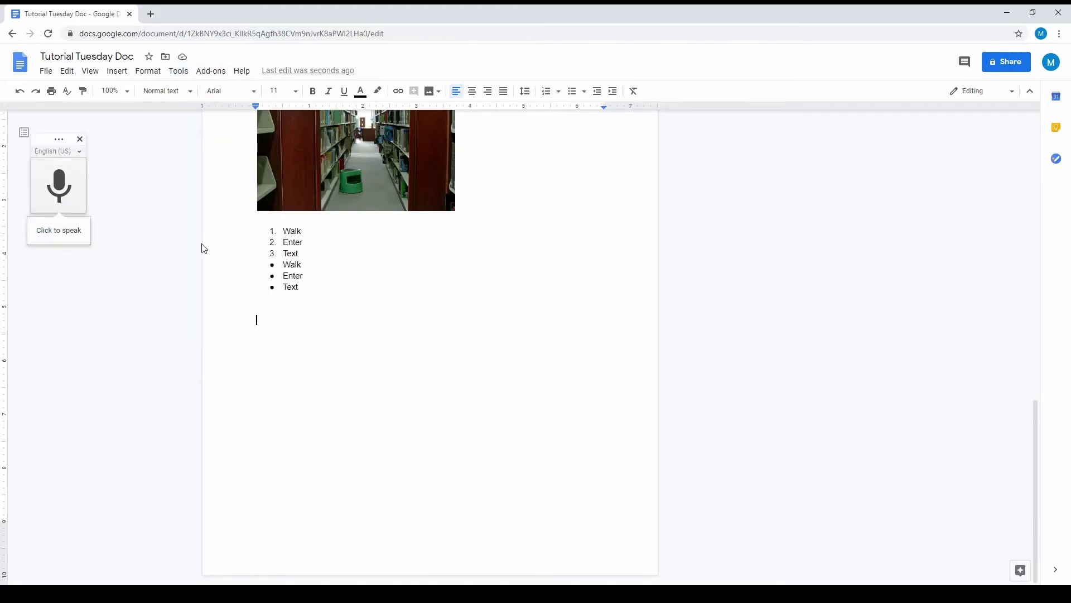
{"action": "left_click", "coordinate": [59, 184]}
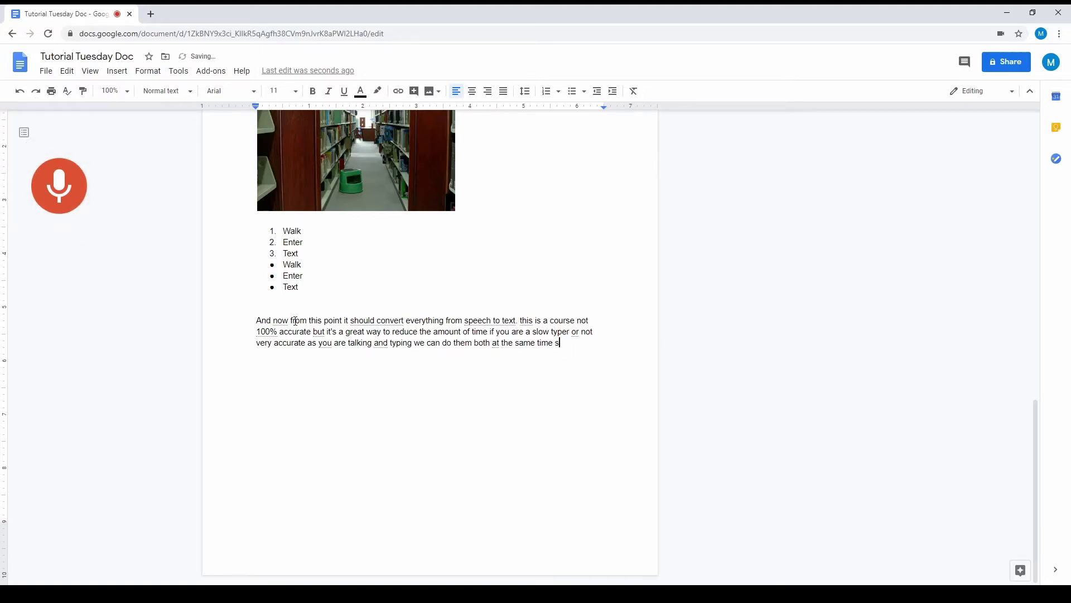
{"action": "type", "text": "typing."}
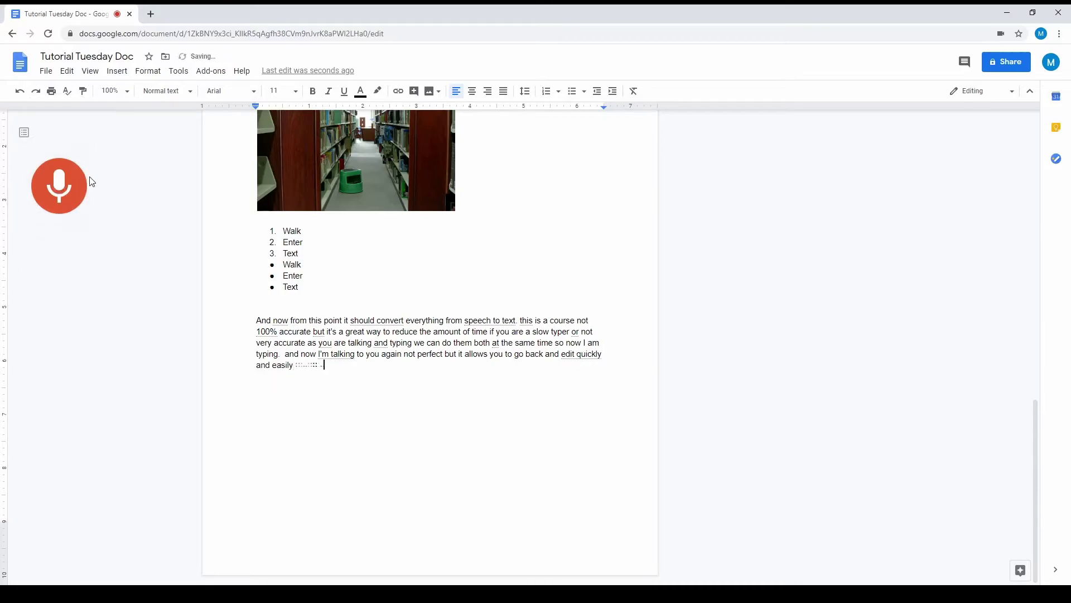
- Stop the dictation, dismiss the voice command tip and close the voice typing tool
{"action": "left_click", "coordinate": [53, 181]}
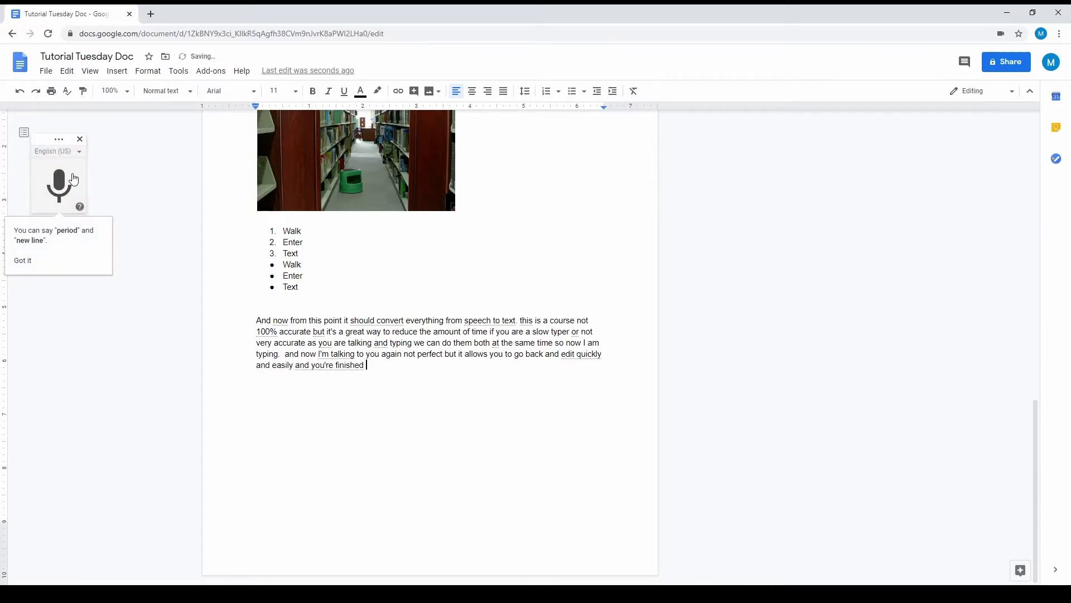
{"action": "left_click", "coordinate": [22, 261]}
{"action": "left_click", "coordinate": [80, 141]}
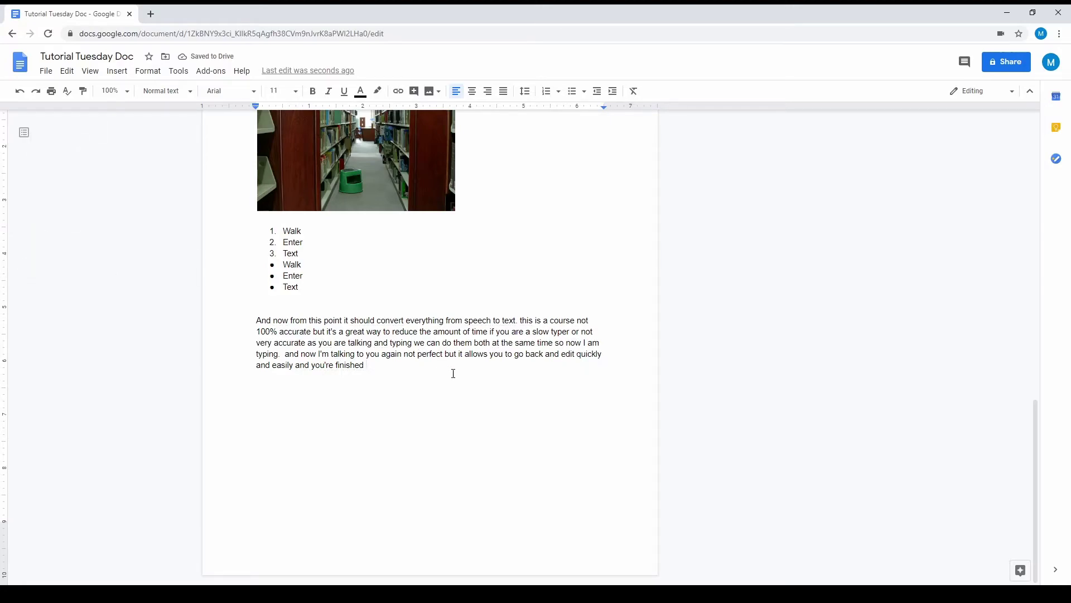
- Add two new lines below the dictated speech-to-text paragraph at the end of the document
{"action": "key", "text": "Return"}
{"action": "key", "text": "Return"}
- Try custom page margins in the page setup, changing the top and using 2 bottom, 2.5 left and 0.5 right inches
{"action": "left_click", "coordinate": [46, 71]}
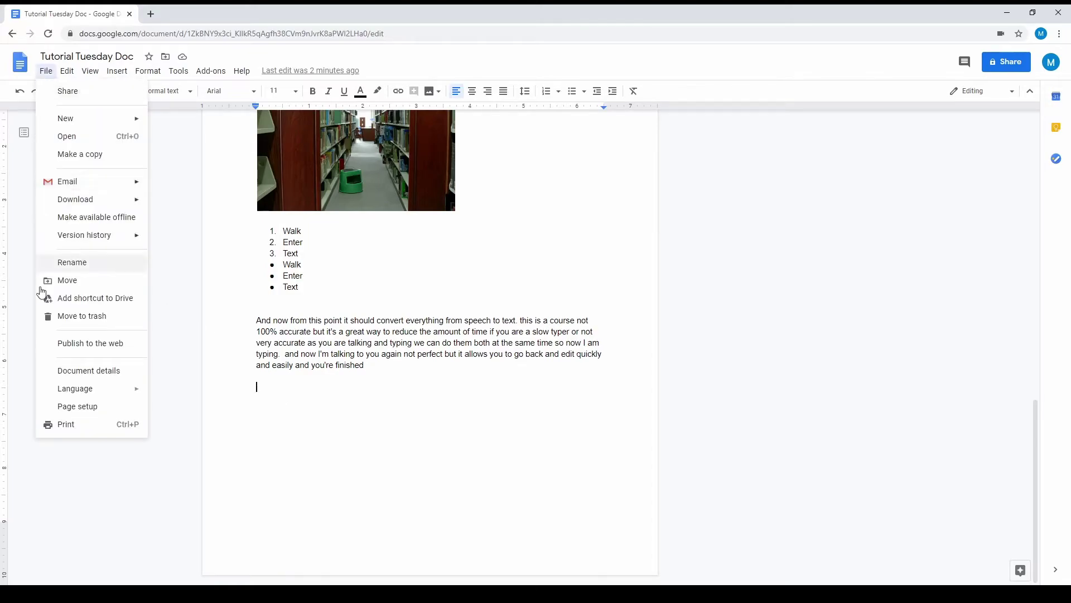
{"action": "left_click", "coordinate": [69, 406]}
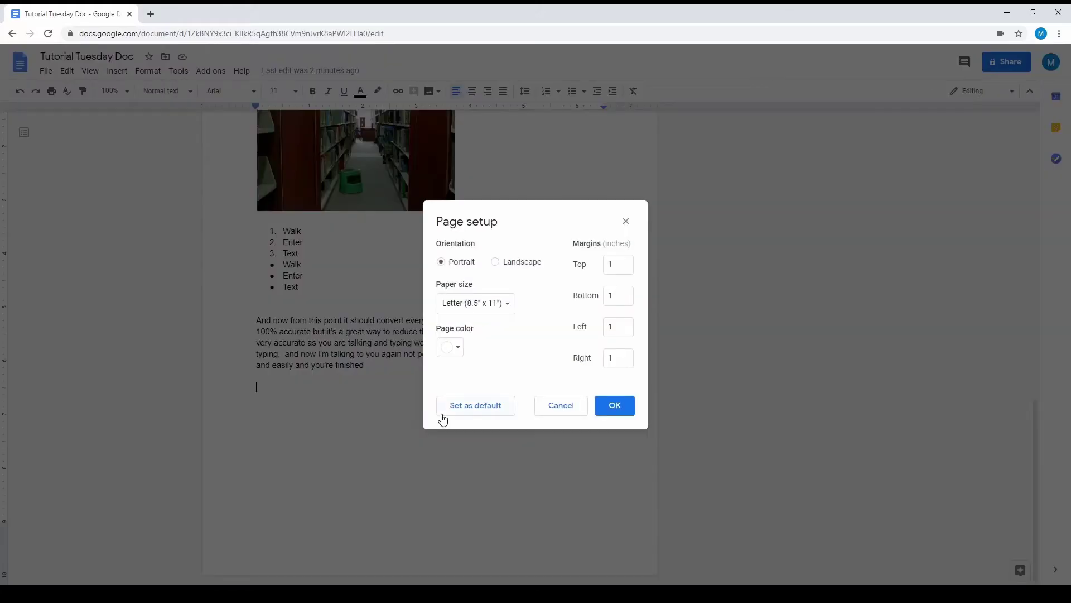
{"action": "left_click", "coordinate": [617, 265]}
{"action": "left_click", "coordinate": [633, 267]}
{"action": "type", "text": ".5"}
{"action": "key", "text": "Tab"}
{"action": "type", "text": "2"}
{"action": "key", "text": "Tab"}
{"action": "type", "text": "2.5"}
{"action": "key", "text": "Tab"}
{"action": "type", "text": "0.5"}
{"action": "left_click", "coordinate": [614, 407]}
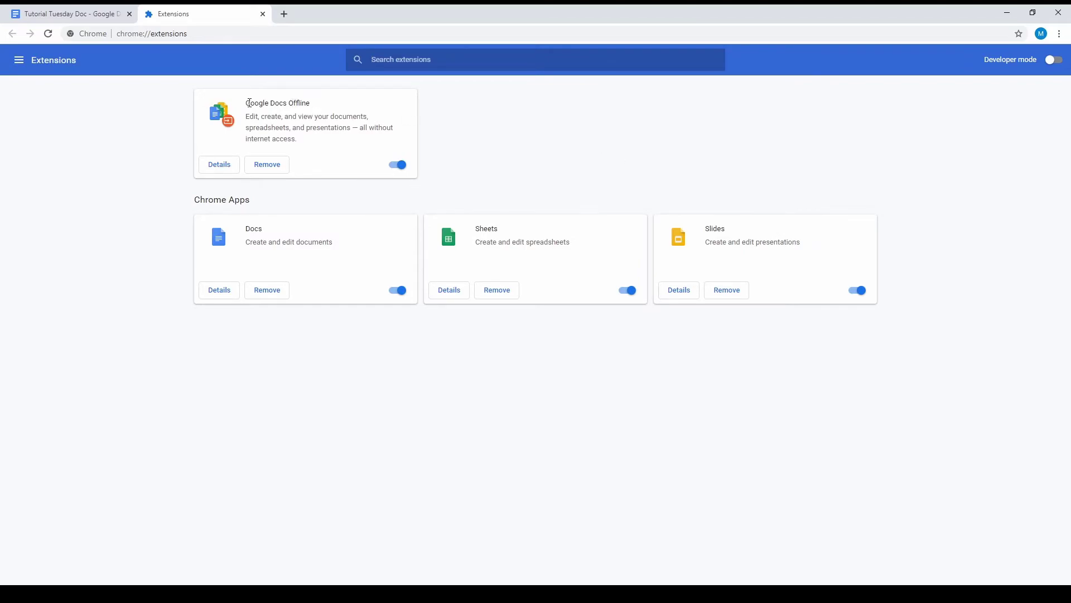
- Search the Chrome Web Store, reached from Chrome's extensions page, for "google docs offline" and return to the document
{"action": "left_click_drag", "start_coordinate": [247, 103], "coordinate": [313, 110]}
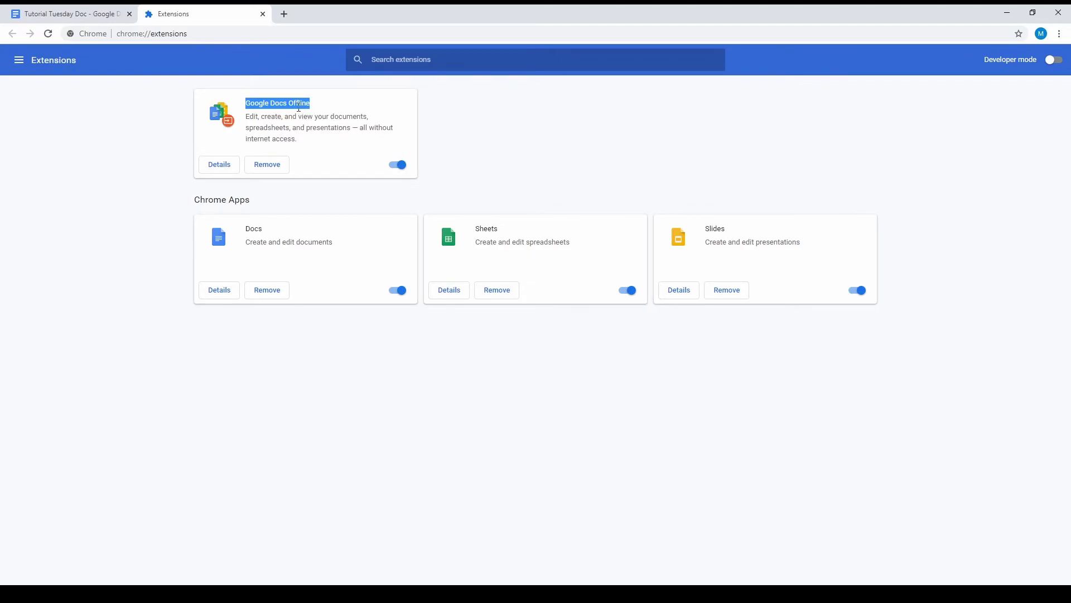
{"action": "left_click", "coordinate": [18, 60]}
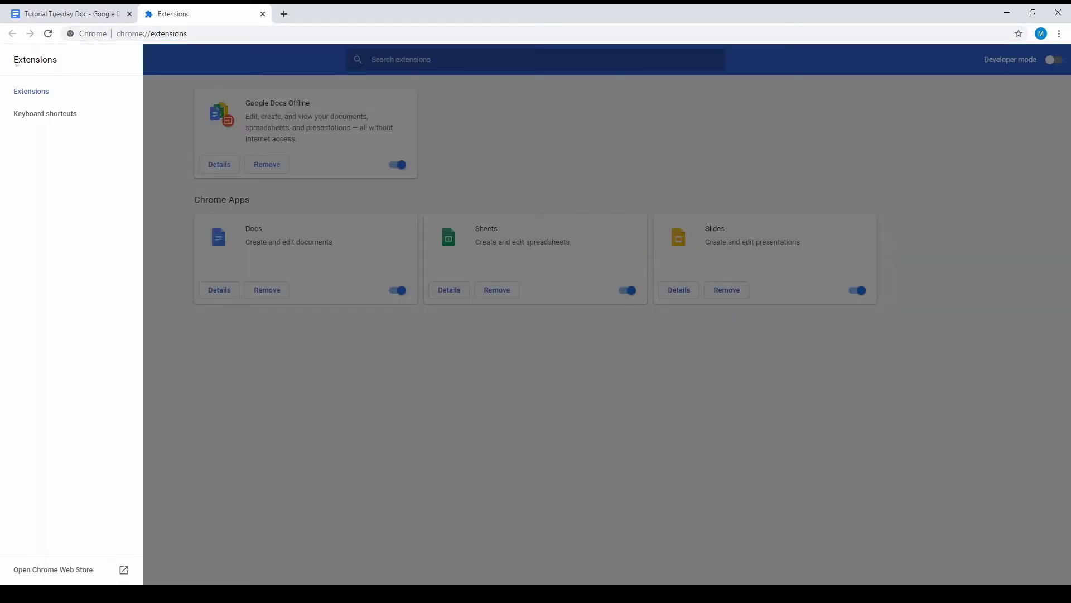
{"action": "left_click", "coordinate": [66, 570]}
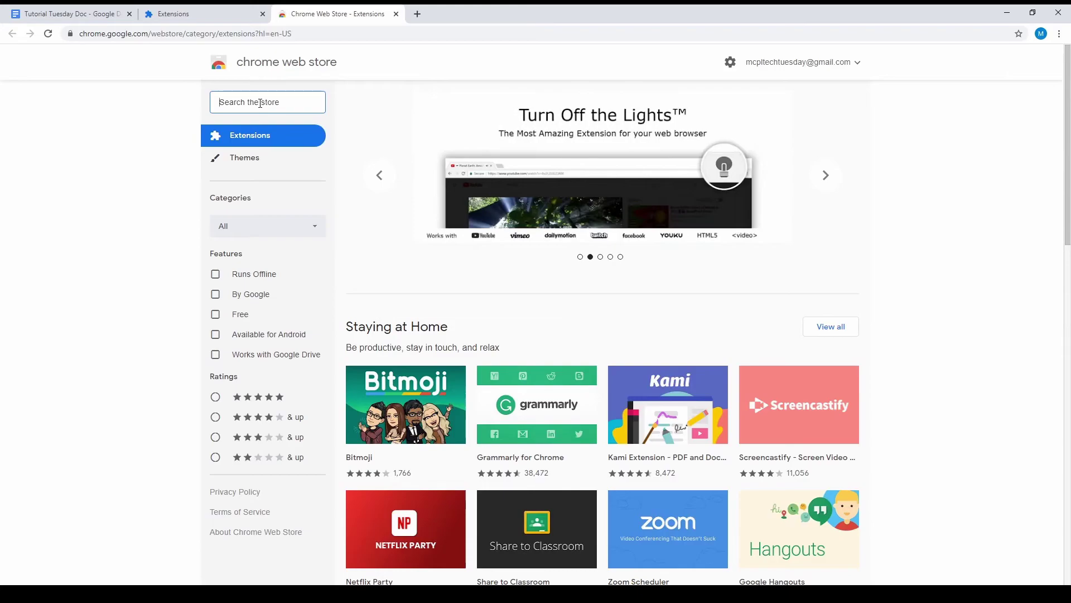
{"action": "type", "text": "google docs offline"}
{"action": "key", "text": "Return"}
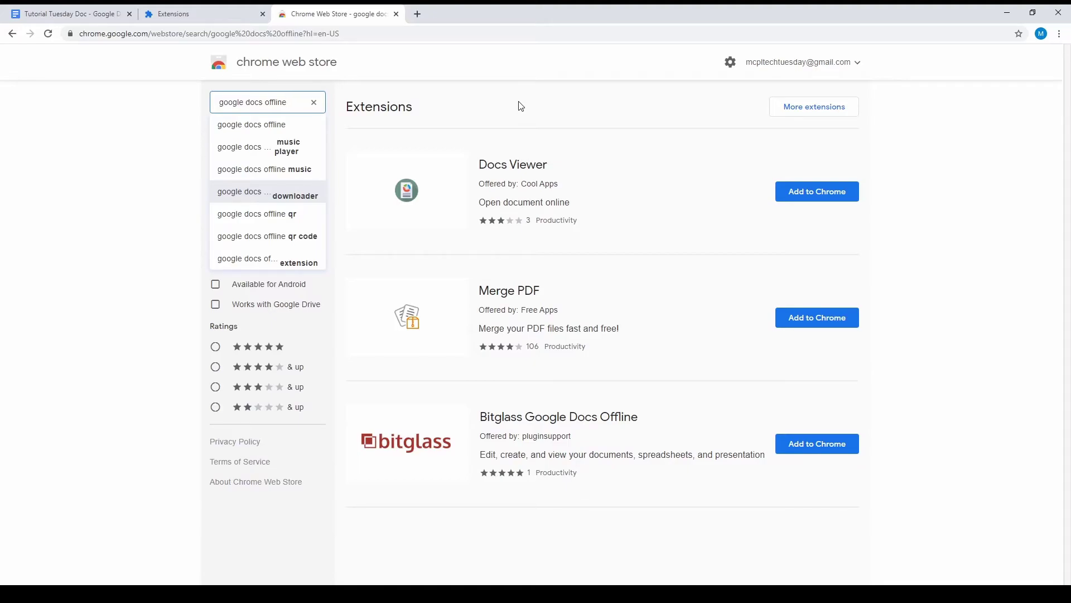
{"action": "left_click", "coordinate": [396, 14]}
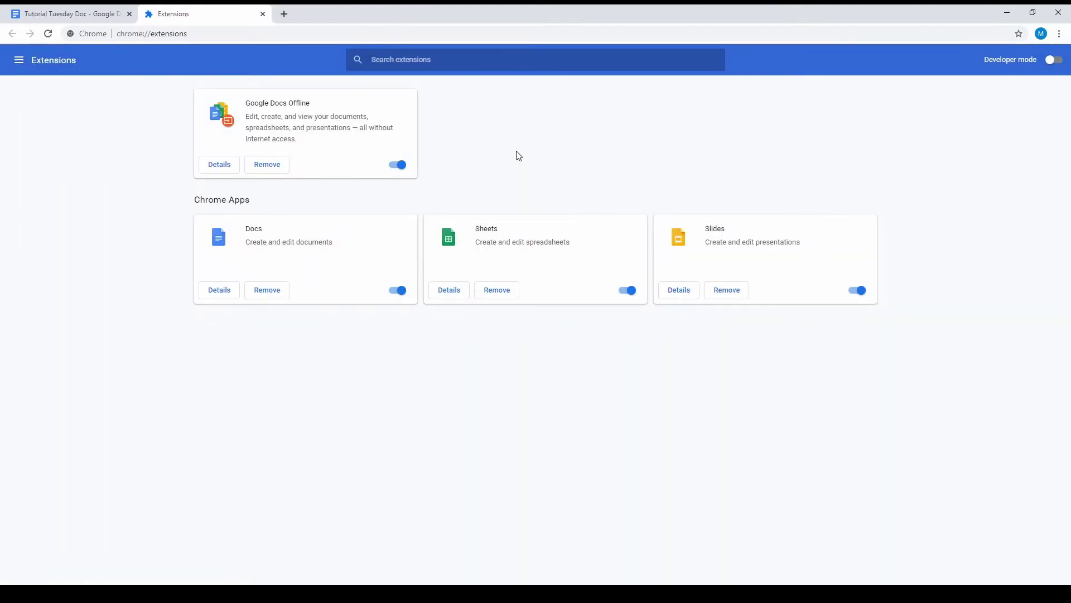
{"action": "left_click", "coordinate": [262, 13]}
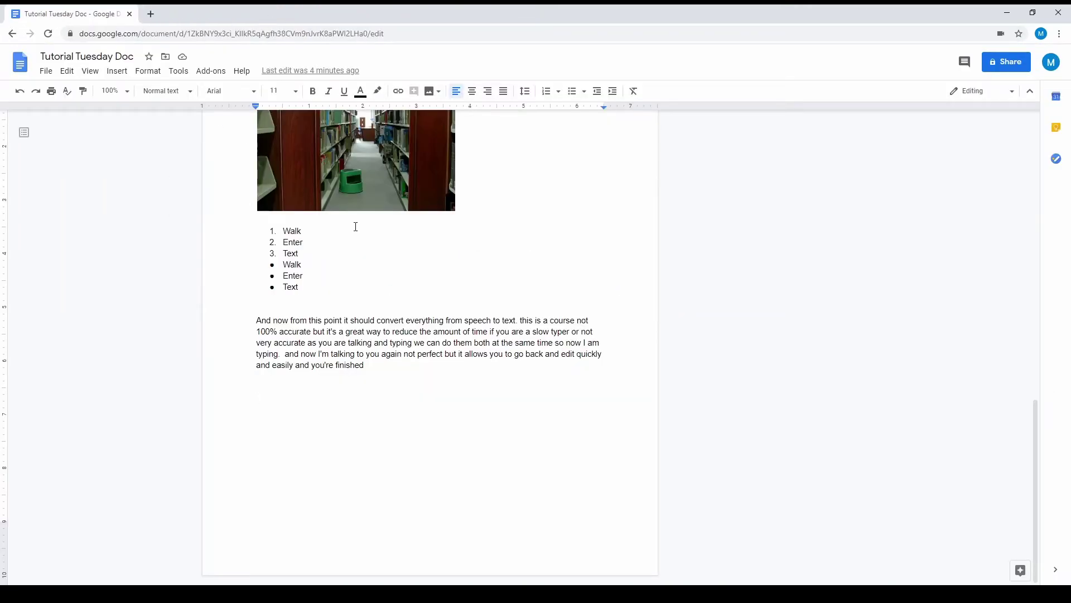
- Go to the Docs home screen and turn on offline access in its settings
{"action": "scroll", "coordinate": [356, 226], "scroll_direction": "up", "scroll_amount": 3}
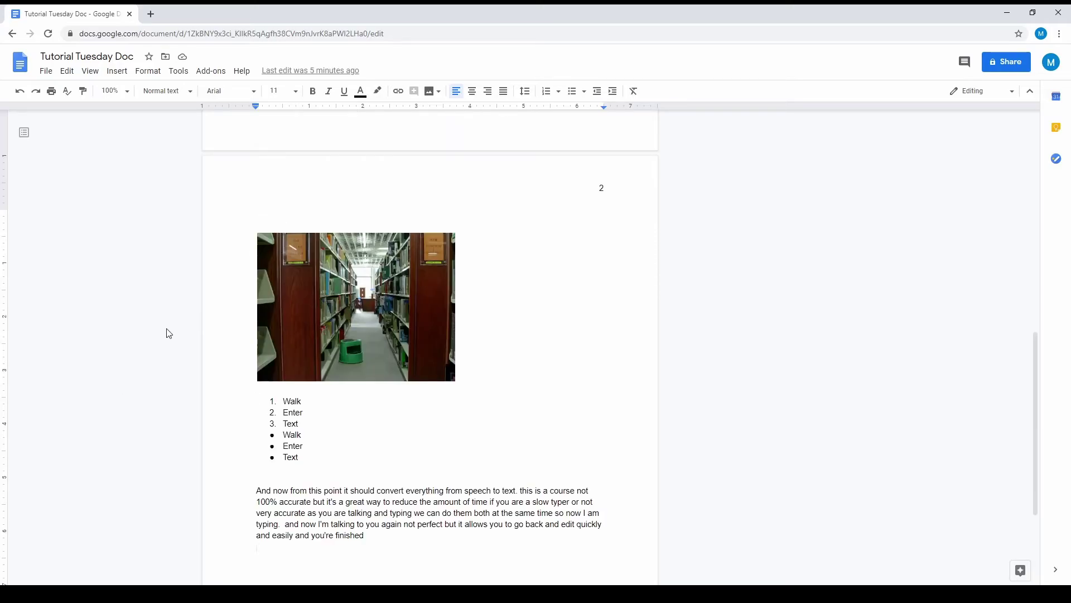
{"action": "left_click", "coordinate": [23, 67]}
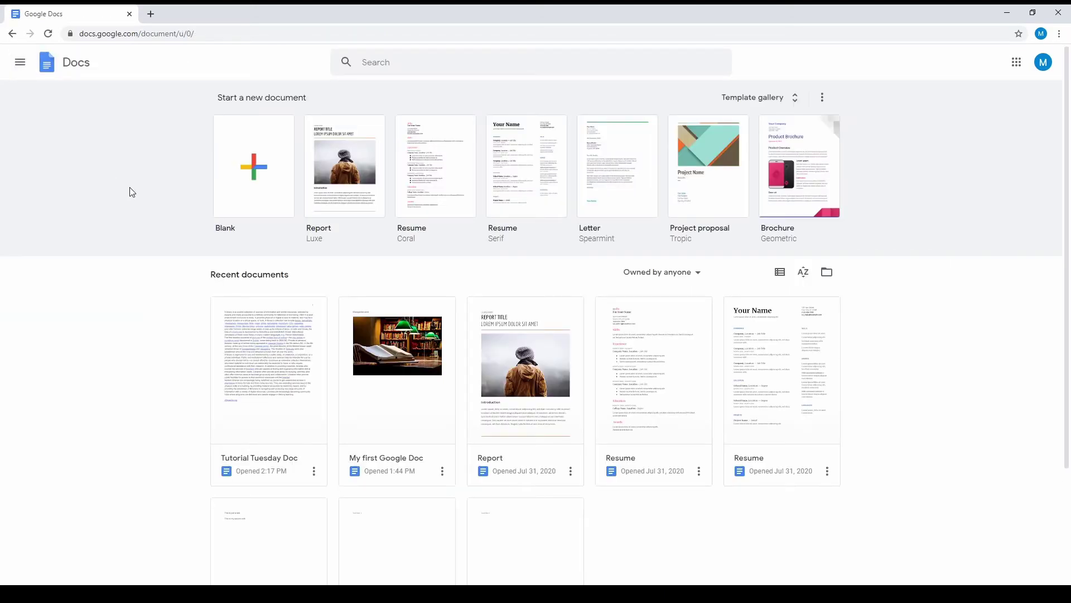
{"action": "left_click", "coordinate": [20, 66]}
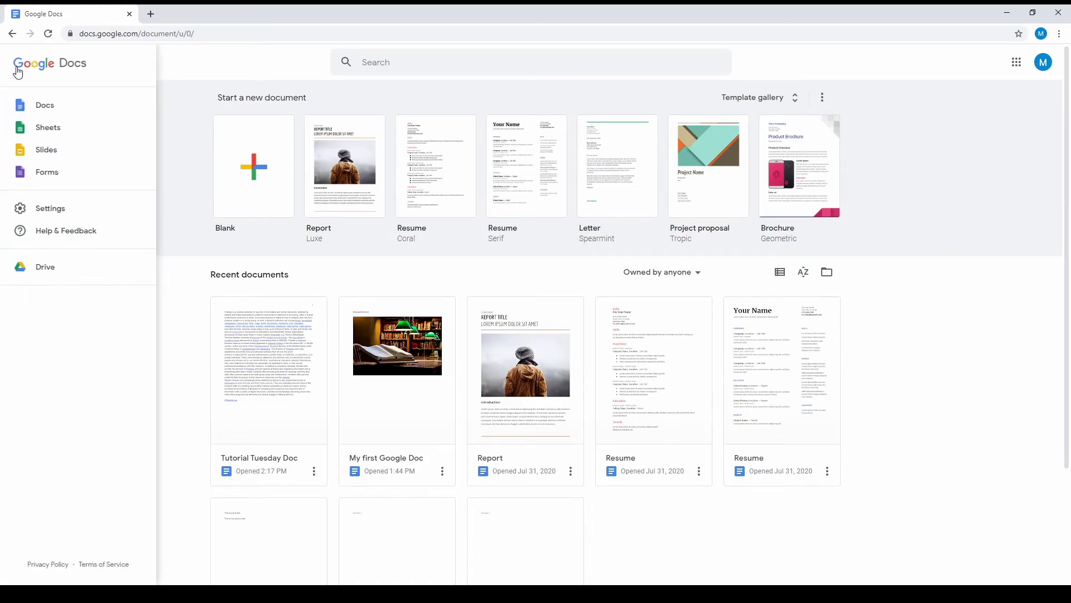
{"action": "left_click", "coordinate": [47, 209]}
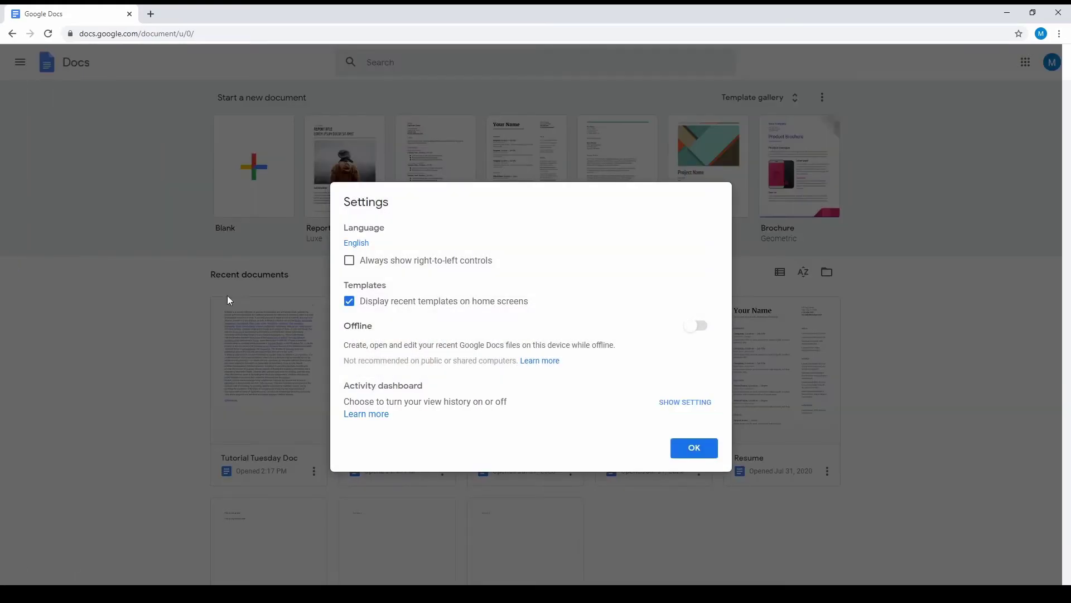
{"action": "left_click", "coordinate": [696, 327]}
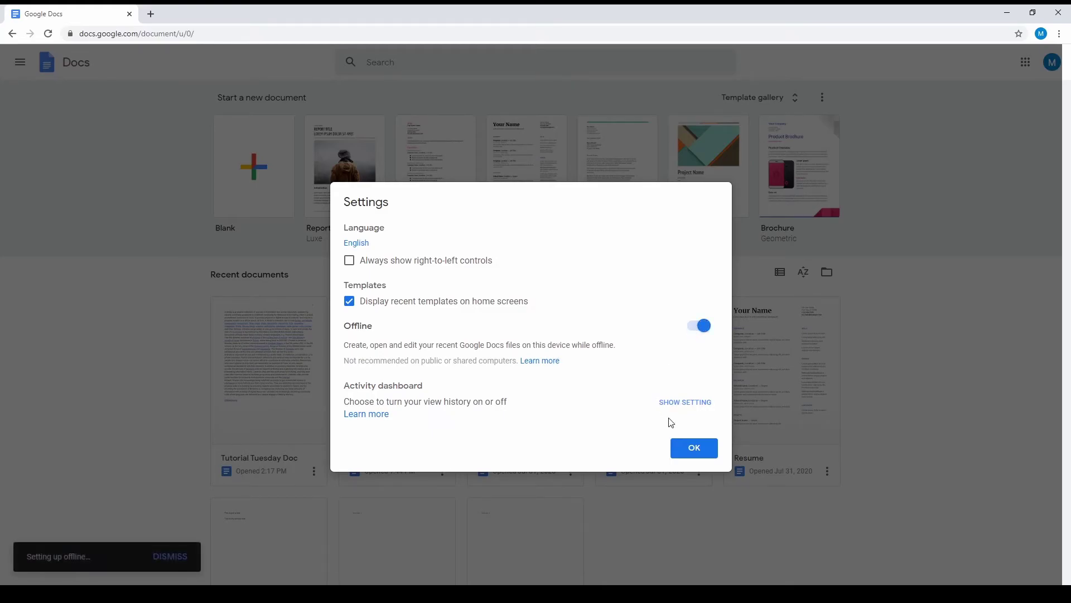
{"action": "left_click", "coordinate": [694, 450]}
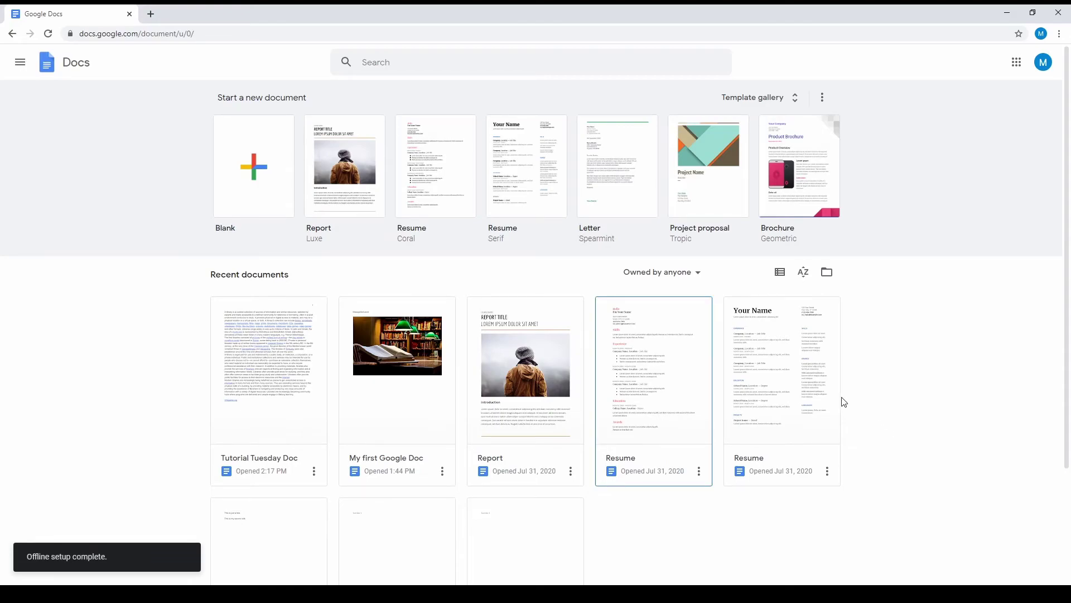
- Make the first Resume among the recent documents available offline
{"action": "scroll", "coordinate": [835, 423], "scroll_direction": "down", "scroll_amount": 3}
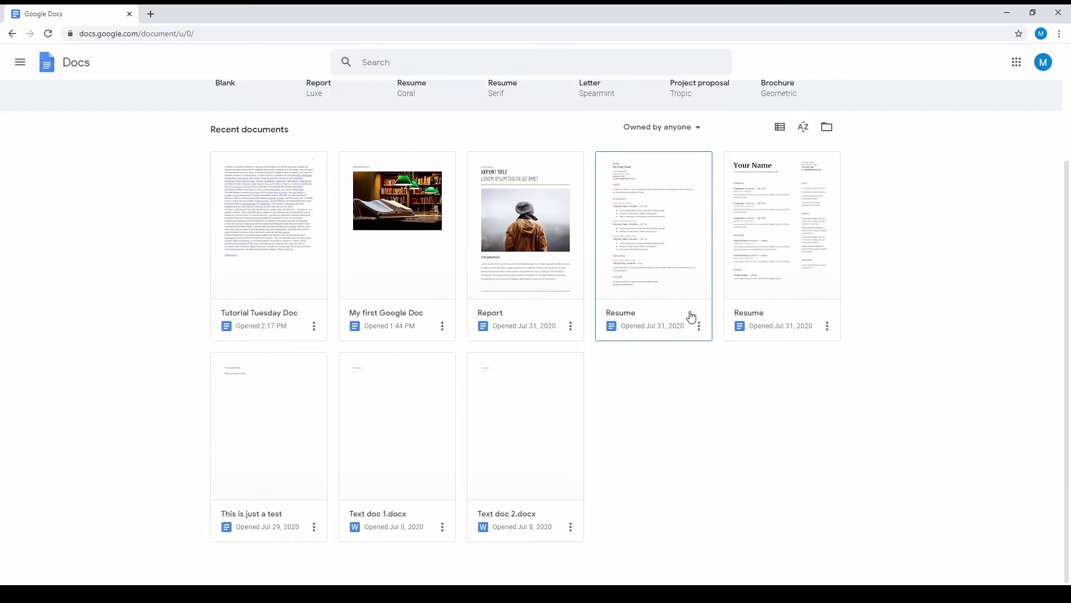
{"action": "left_click", "coordinate": [700, 330]}
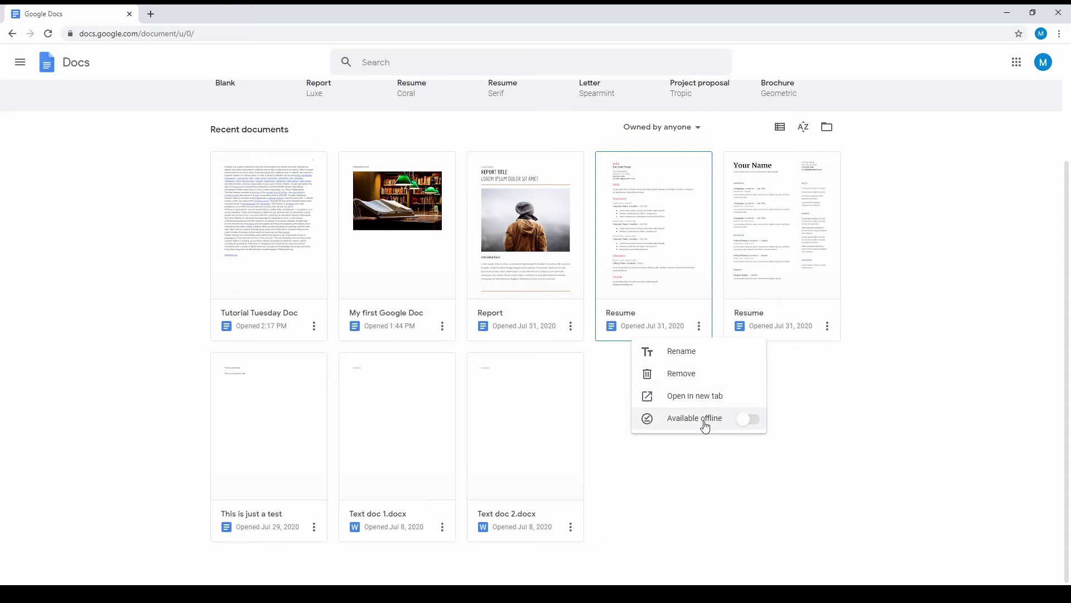
{"action": "left_click", "coordinate": [749, 421]}
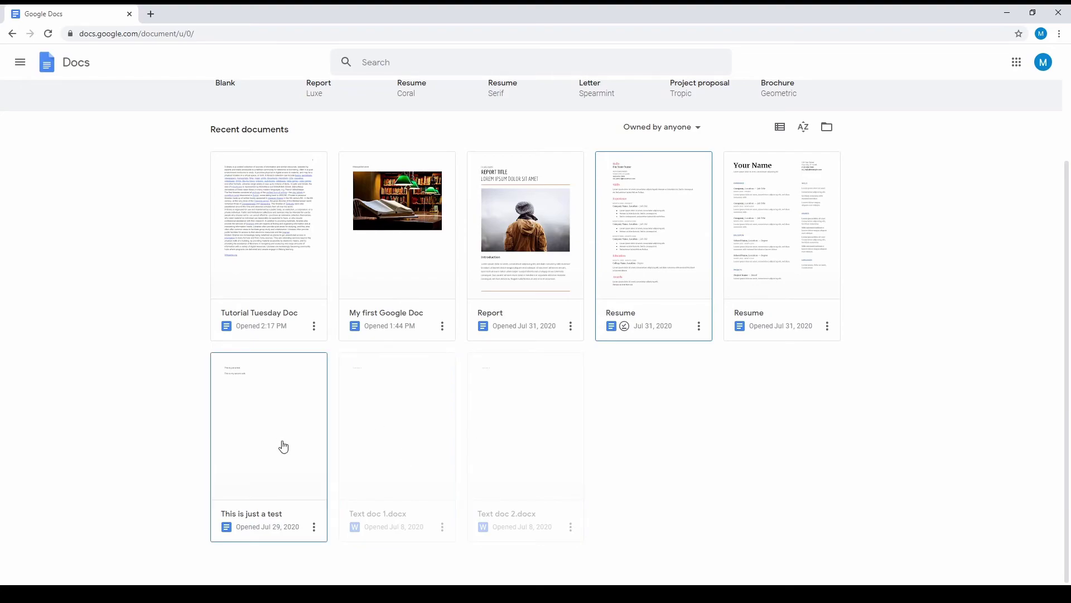
{"action": "left_click", "coordinate": [269, 410]}
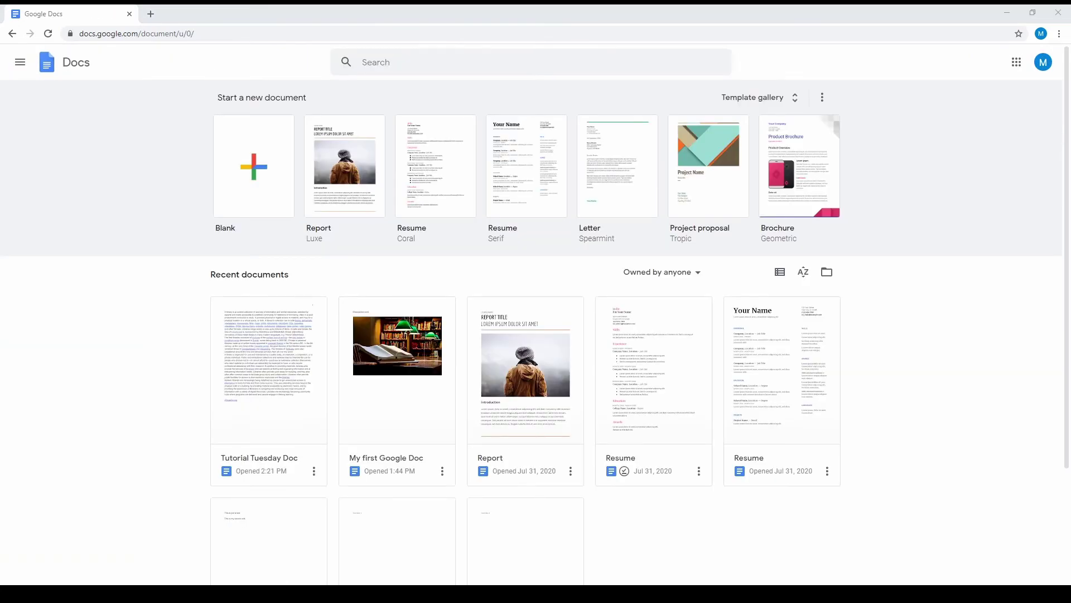
- Open Tutorial Tuesday Doc from the recent documents and download it as a PDF Document (.pdf)
{"action": "left_click", "coordinate": [274, 352]}
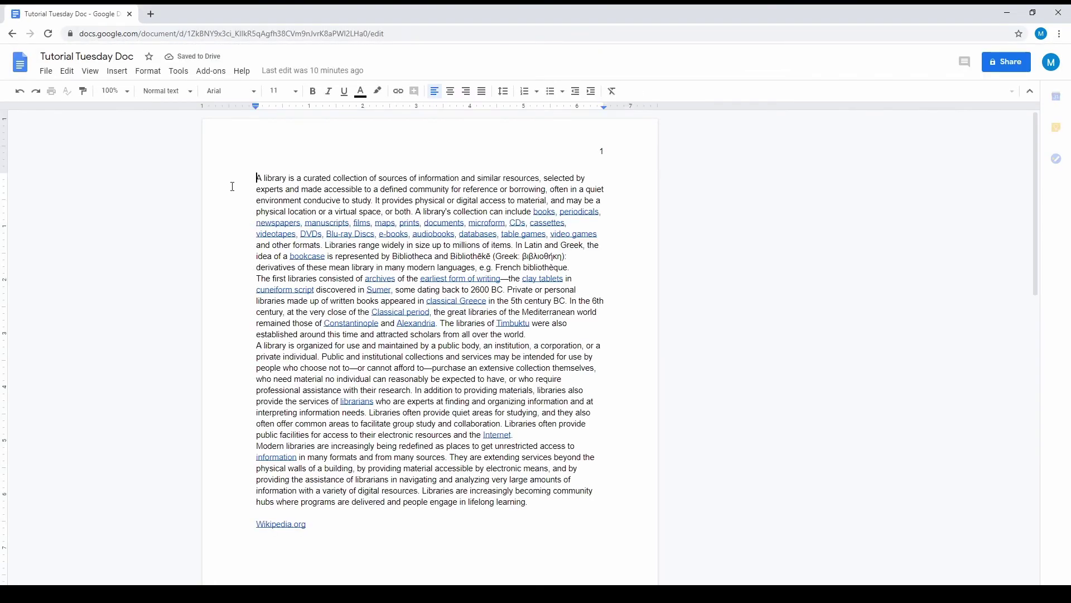
{"action": "left_click", "coordinate": [47, 71]}
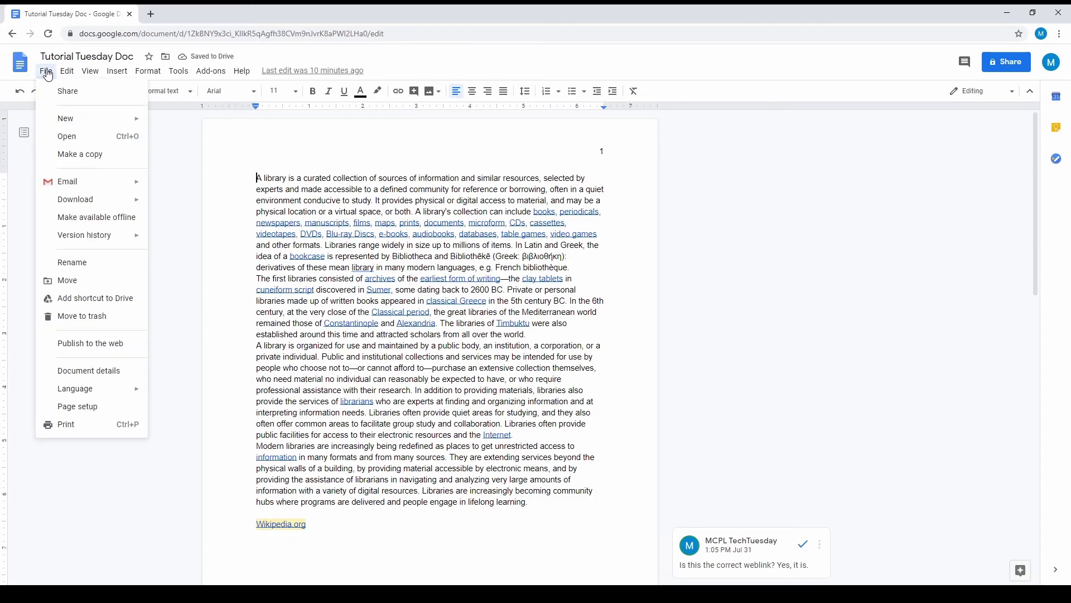
{"action": "mouse_move", "coordinate": [106, 204]}
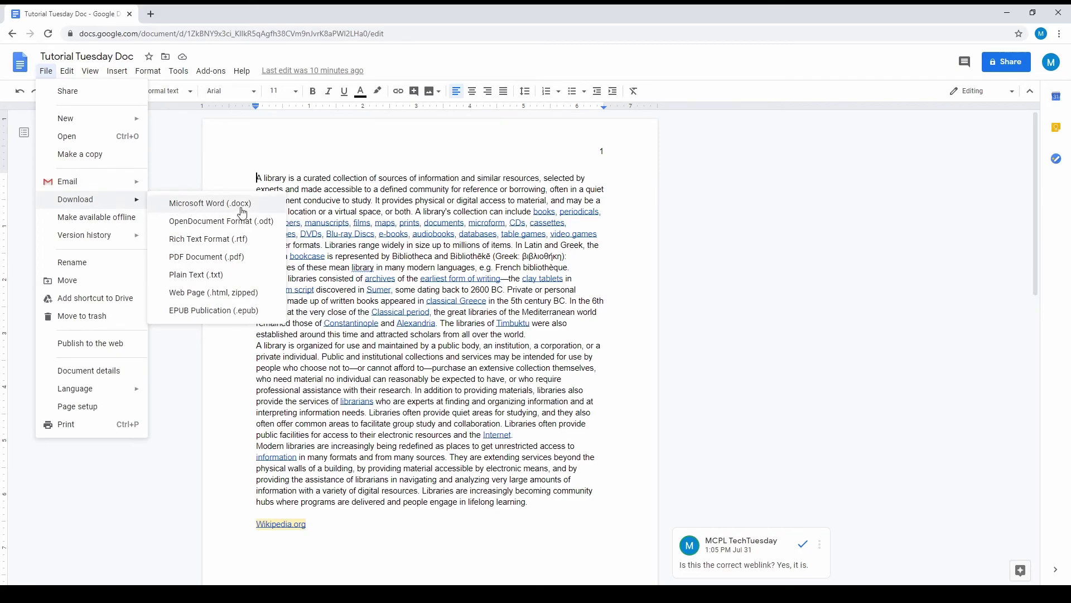
{"action": "left_click", "coordinate": [259, 263]}
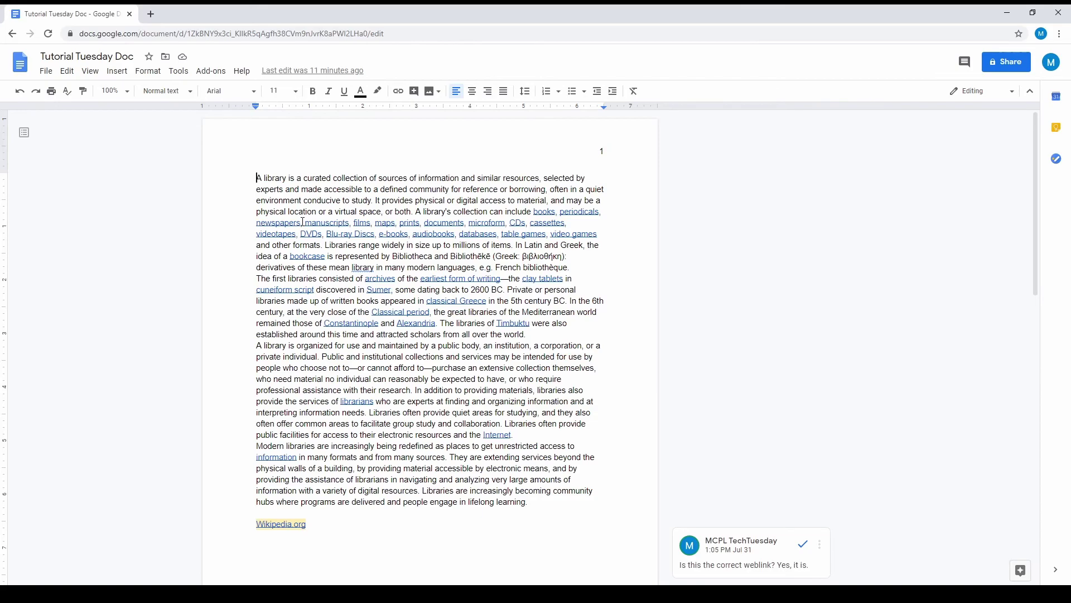
- Make a copy named "Copy of Tutorial Tuesday Doc" in My Drive and go back to the original document
{"action": "left_click", "coordinate": [46, 72]}
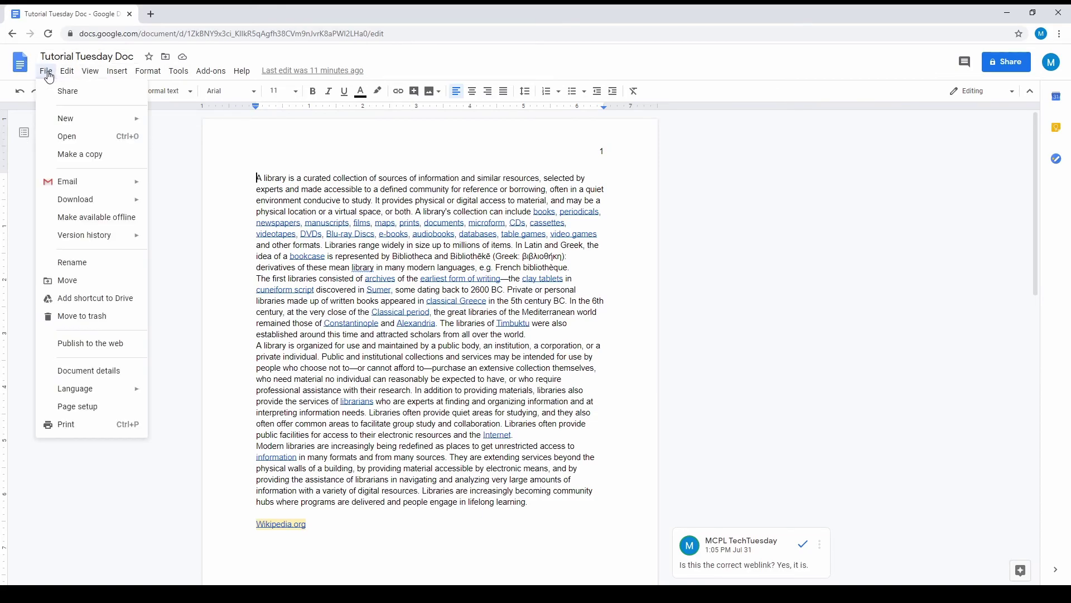
{"action": "left_click", "coordinate": [92, 156]}
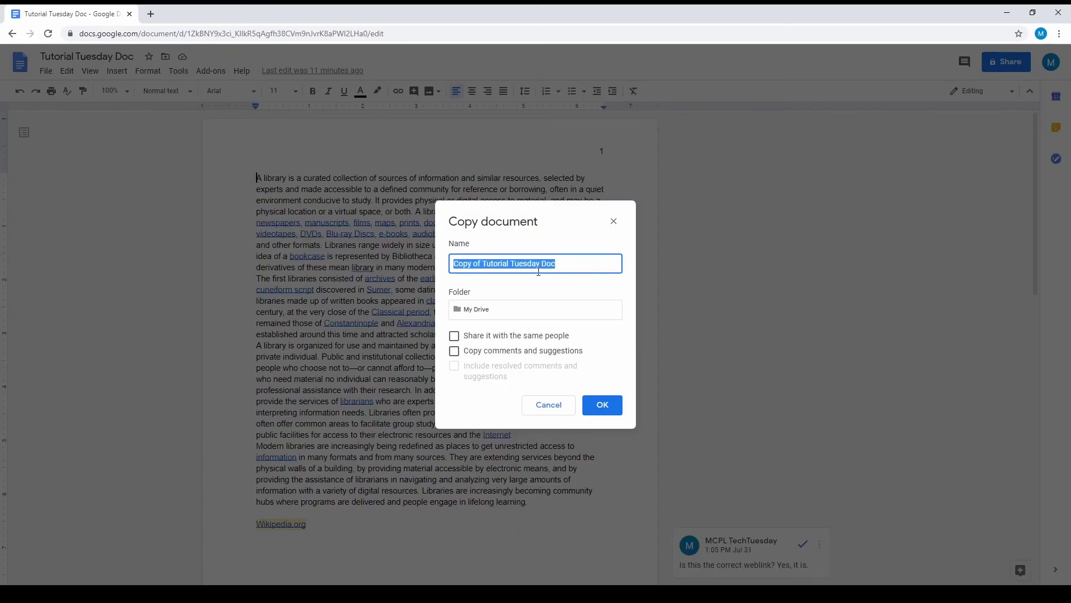
{"action": "left_click", "coordinate": [455, 266]}
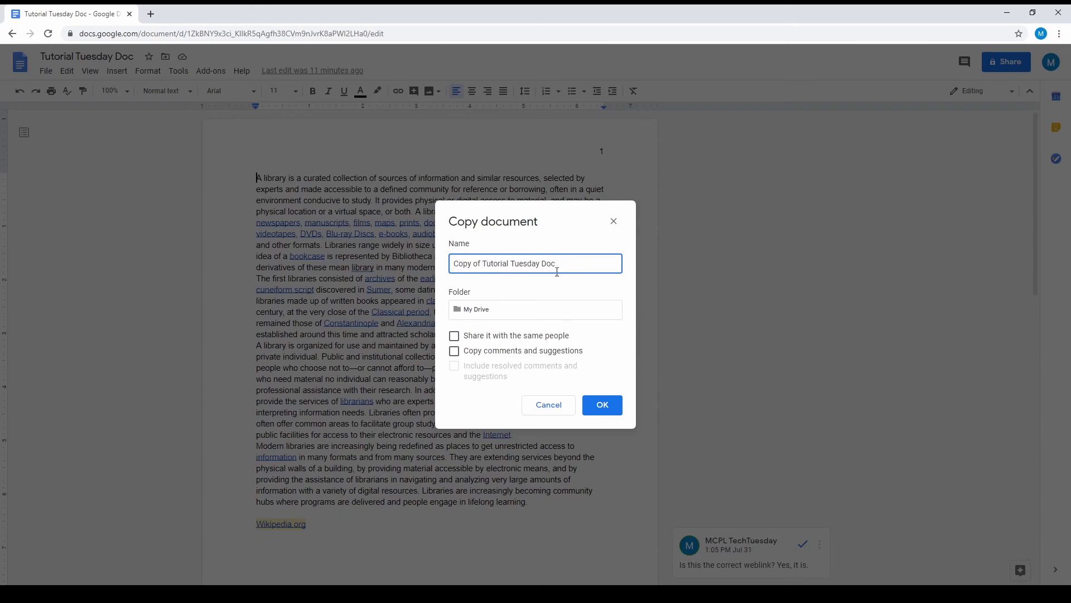
{"action": "left_click", "coordinate": [603, 409]}
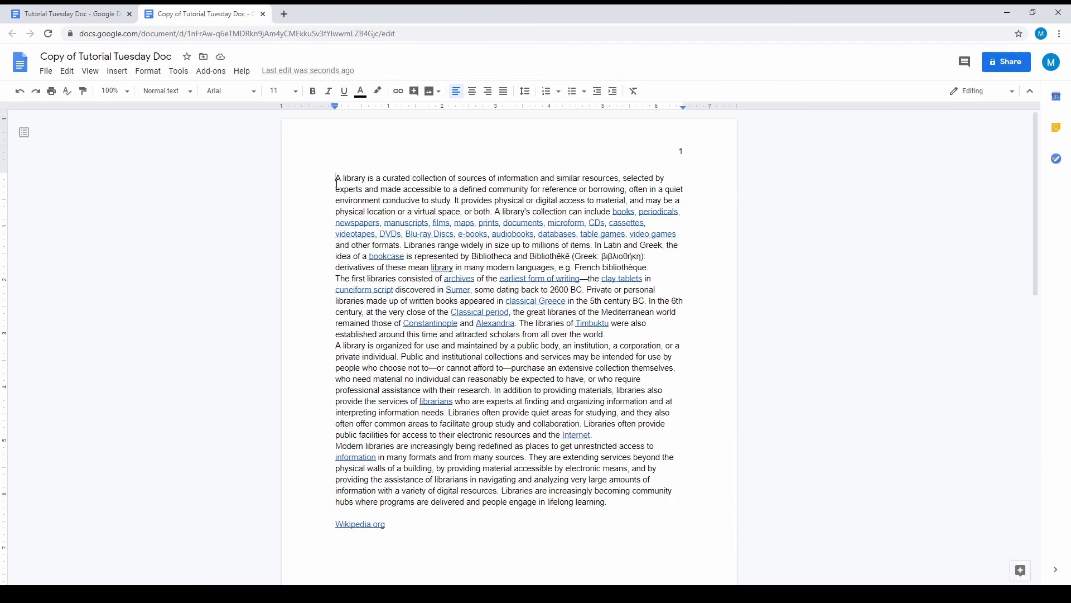
{"action": "left_click", "coordinate": [87, 11]}
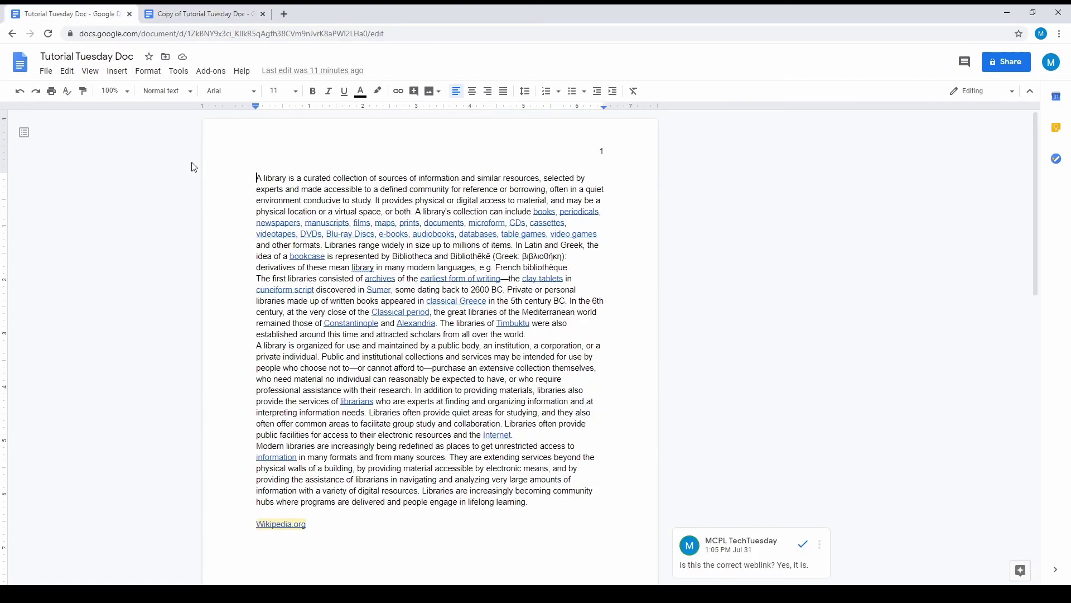
- Upload the file-sample_100kB document from the device through the Docs home screen's file picker and open it
{"action": "left_click", "coordinate": [200, 16]}
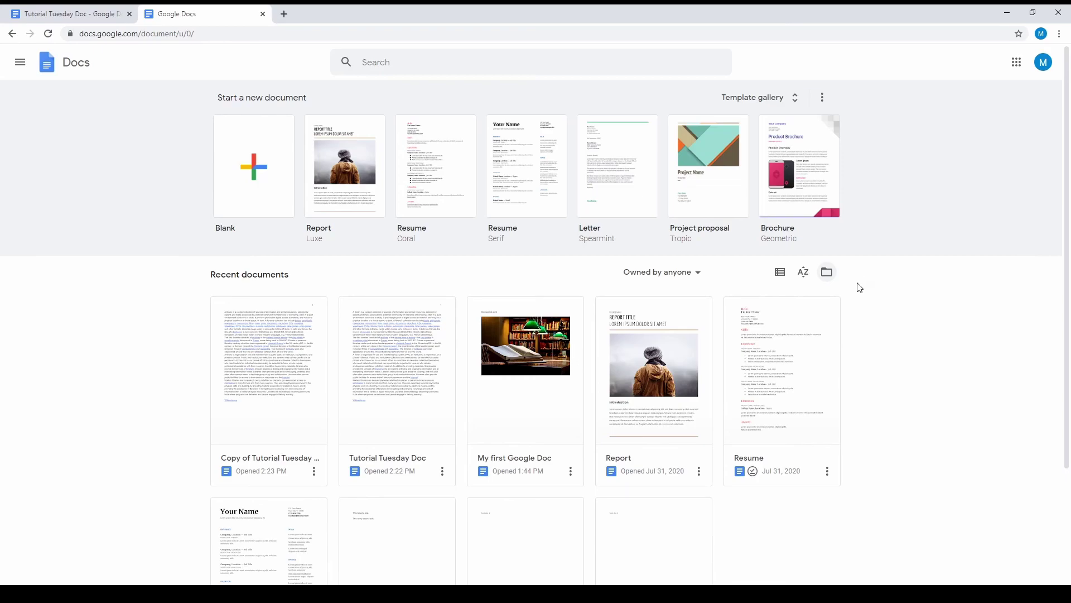
{"action": "left_click", "coordinate": [827, 274]}
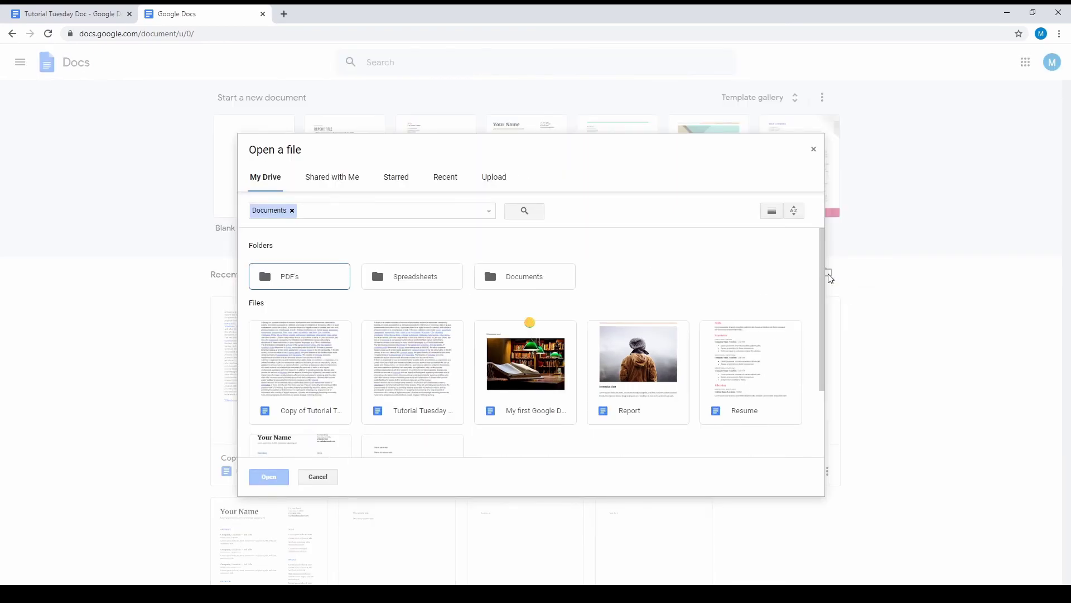
{"action": "left_click", "coordinate": [502, 185]}
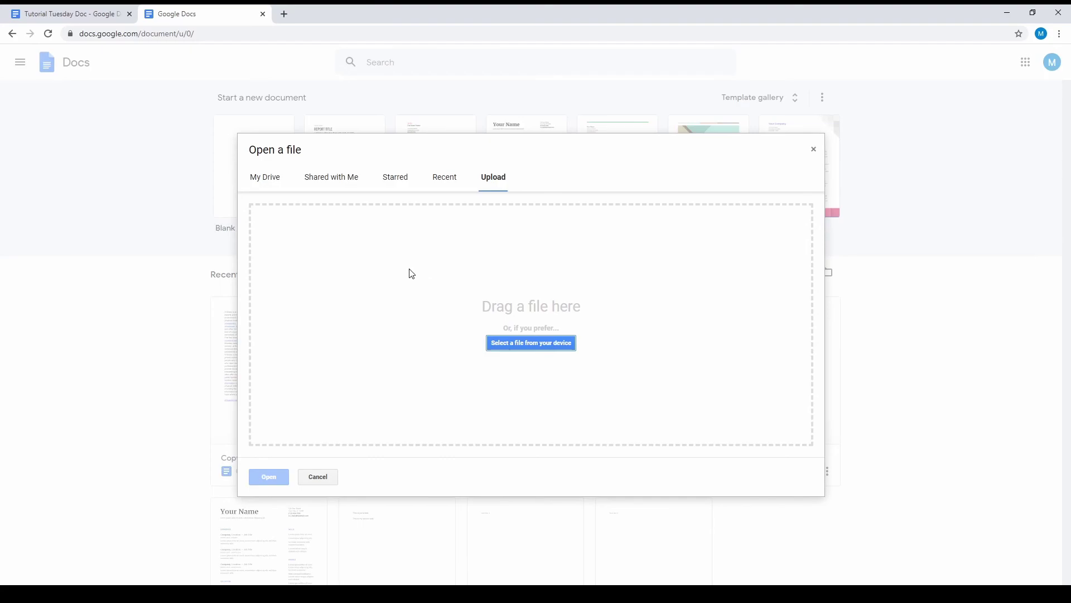
{"action": "left_click", "coordinate": [519, 350]}
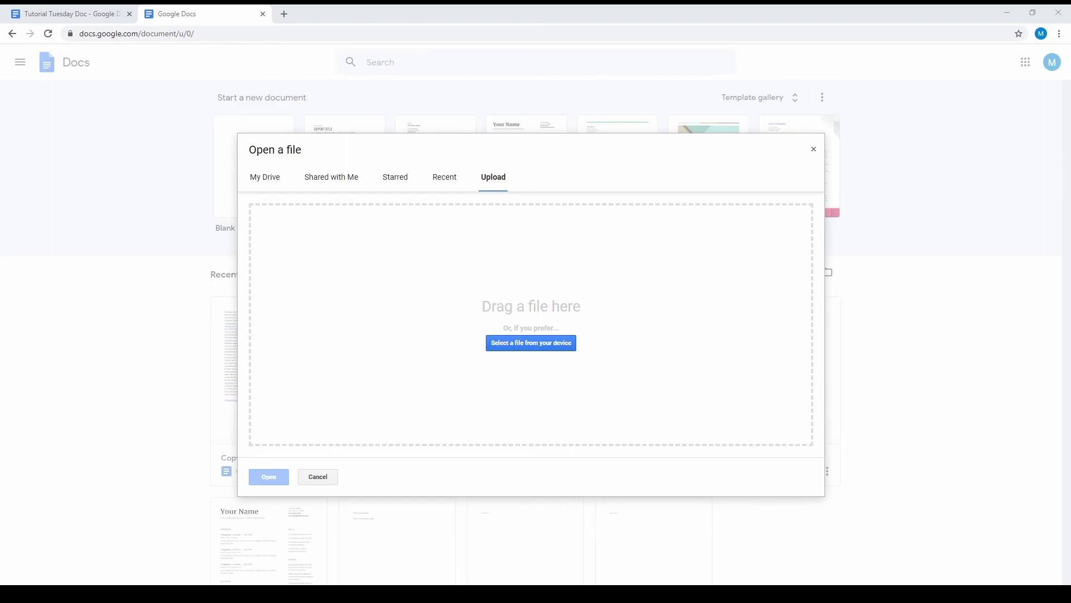
{"action": "left_click", "coordinate": [795, 494]}
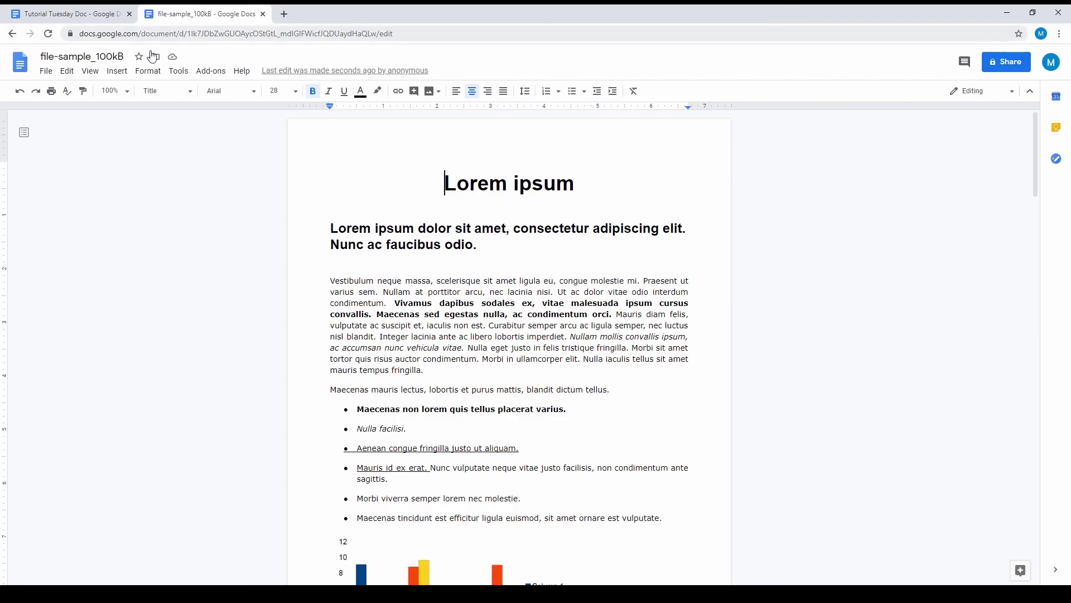
- Open Copy of Tutorial Tuesday Doc from the Docs home screen and bring up its sharing options
{"action": "left_click", "coordinate": [20, 62]}
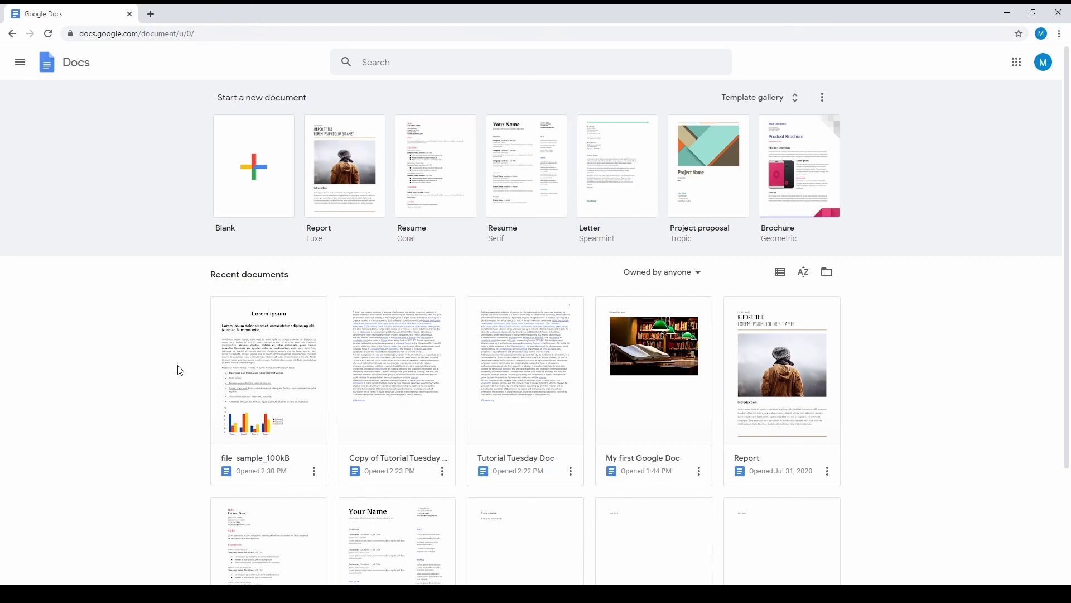
{"action": "left_click", "coordinate": [395, 346]}
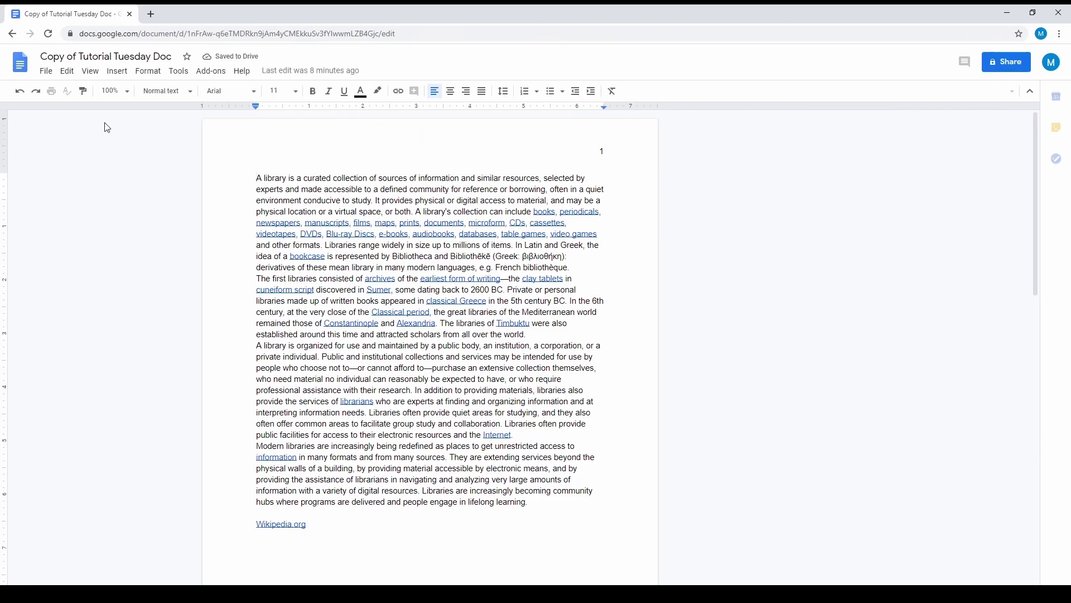
{"action": "left_click", "coordinate": [46, 71]}
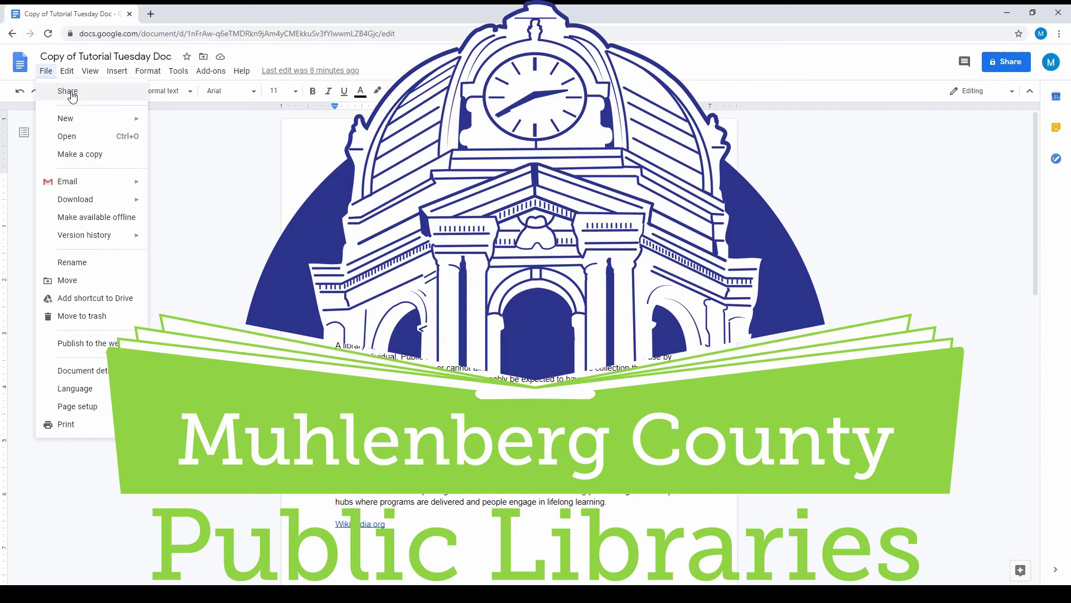
{"action": "left_click", "coordinate": [72, 93]}
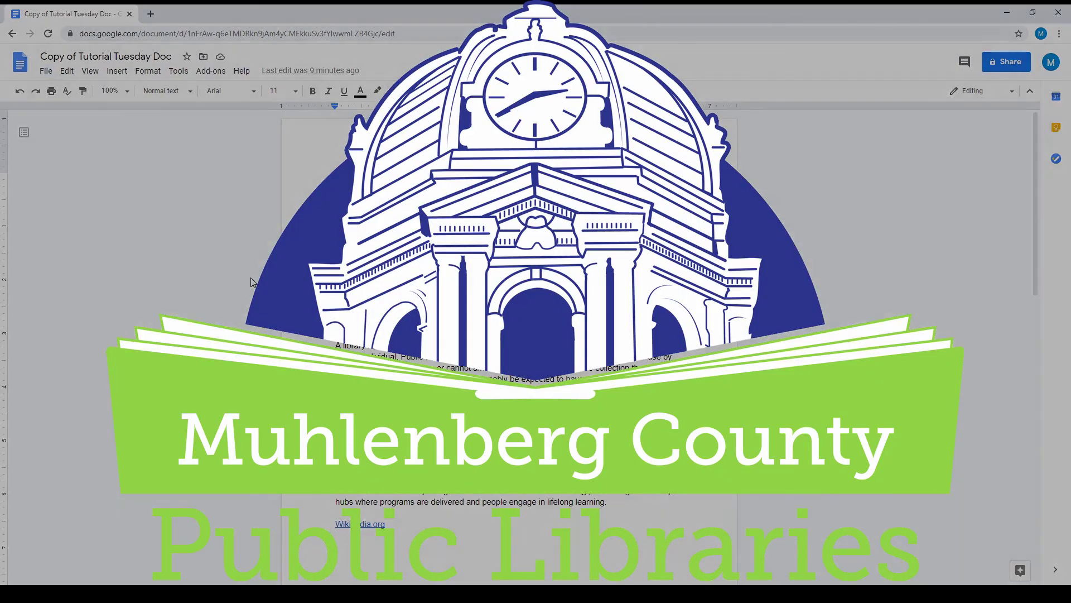